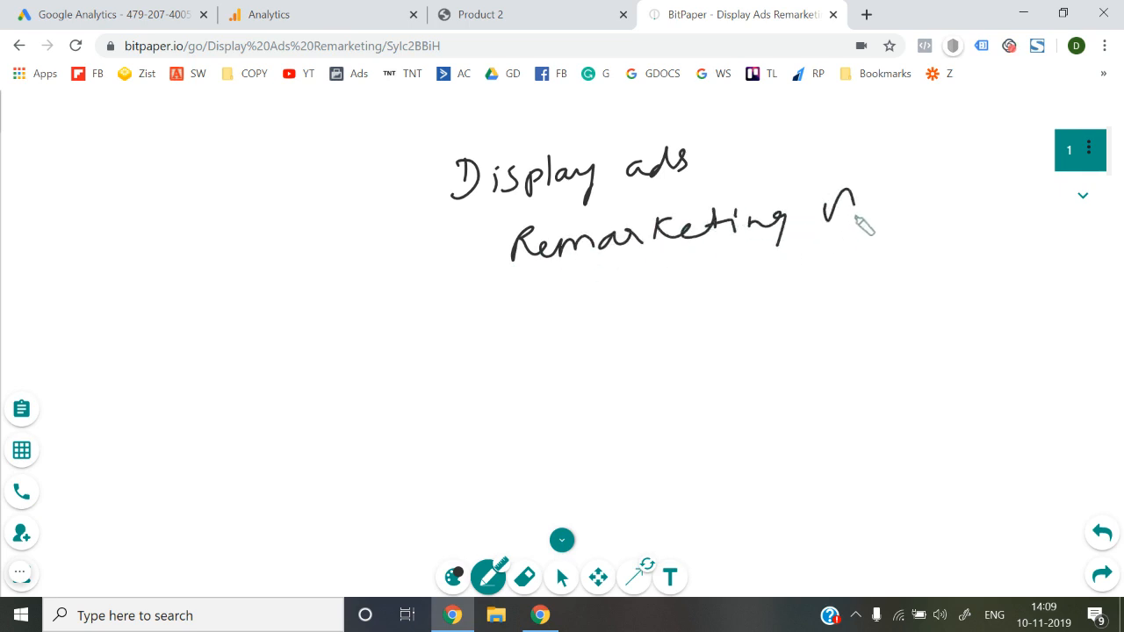
Finish the handwritten title "Remarketing Ads" and underline both it and "Display ads" above it.
left_click_drag(525, 286, 912, 245)
left_click_drag(549, 213, 639, 200)
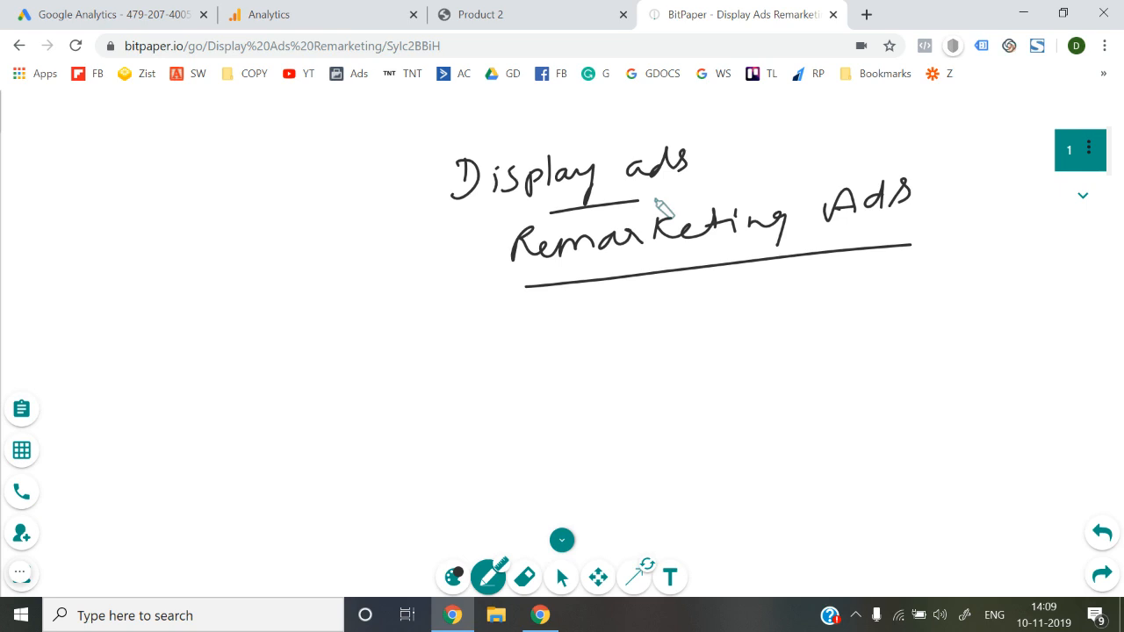
Draw a rectangle for the web page and a smiling stick figure beside it, with an arrow from the figure to the rectangle.
left_click_drag(496, 344, 497, 456)
mouse_move(496, 341)
left_mouse_down()
mouse_move(564, 334)
mouse_move(586, 449)
mouse_move(484, 466)
left_mouse_up()
mouse_move(224, 356)
left_mouse_down()
mouse_move(228, 326)
mouse_move(227, 351)
left_mouse_up()
mouse_move(217, 367)
left_mouse_down()
mouse_move(200, 419)
mouse_move(191, 405)
left_mouse_up()
mouse_move(222, 384)
left_mouse_down()
mouse_move(240, 397)
mouse_move(386, 367)
mouse_move(495, 369)
left_mouse_up()
left_click(209, 340)
left_click(217, 336)
left_click(221, 363)
mouse_move(481, 359)
left_mouse_down()
mouse_move(493, 369)
mouse_move(483, 379)
left_mouse_up()
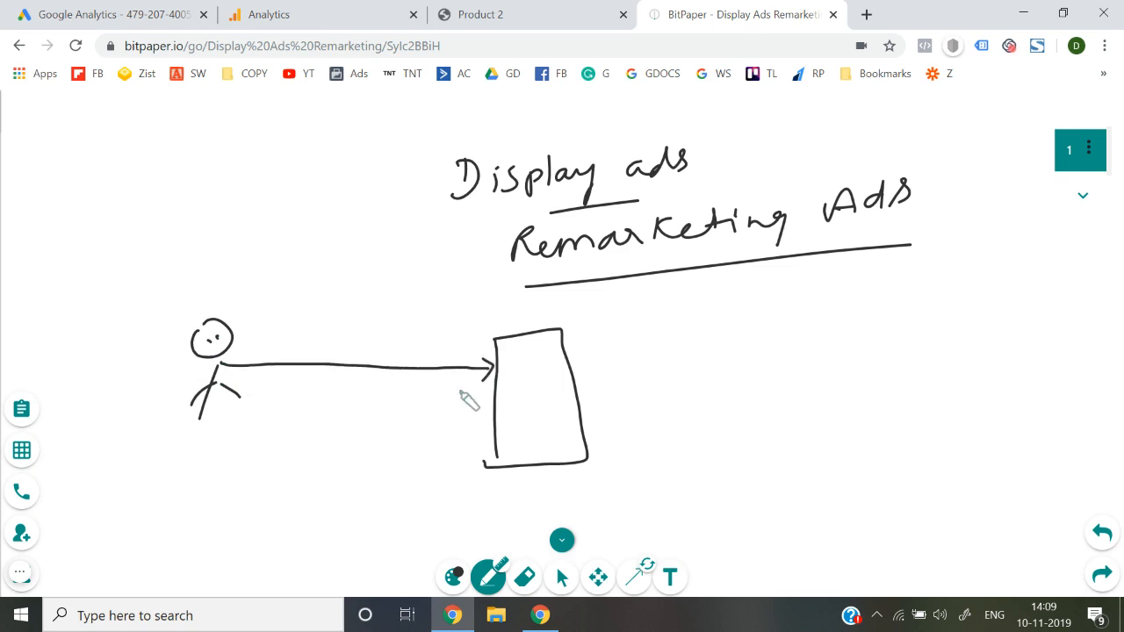
Add a small boxed purchase label inside the rectangle and draw an arrow from the rectangle to a circled "Thank You page".
mouse_move(518, 401)
left_mouse_down()
mouse_move(516, 424)
mouse_move(573, 425)
mouse_move(504, 432)
mouse_move(533, 423)
left_mouse_up()
mouse_move(534, 402)
left_mouse_down()
mouse_move(536, 416)
mouse_move(574, 414)
mouse_move(627, 383)
mouse_move(682, 376)
left_mouse_up()
mouse_move(715, 337)
left_mouse_down()
mouse_move(782, 377)
mouse_move(824, 349)
mouse_move(919, 359)
left_mouse_up()
mouse_move(778, 445)
left_mouse_down()
mouse_move(808, 431)
mouse_move(853, 441)
mouse_move(880, 412)
left_mouse_up()
mouse_move(711, 335)
left_mouse_down()
mouse_move(723, 495)
mouse_move(975, 427)
mouse_move(830, 284)
mouse_move(700, 339)
left_mouse_up()
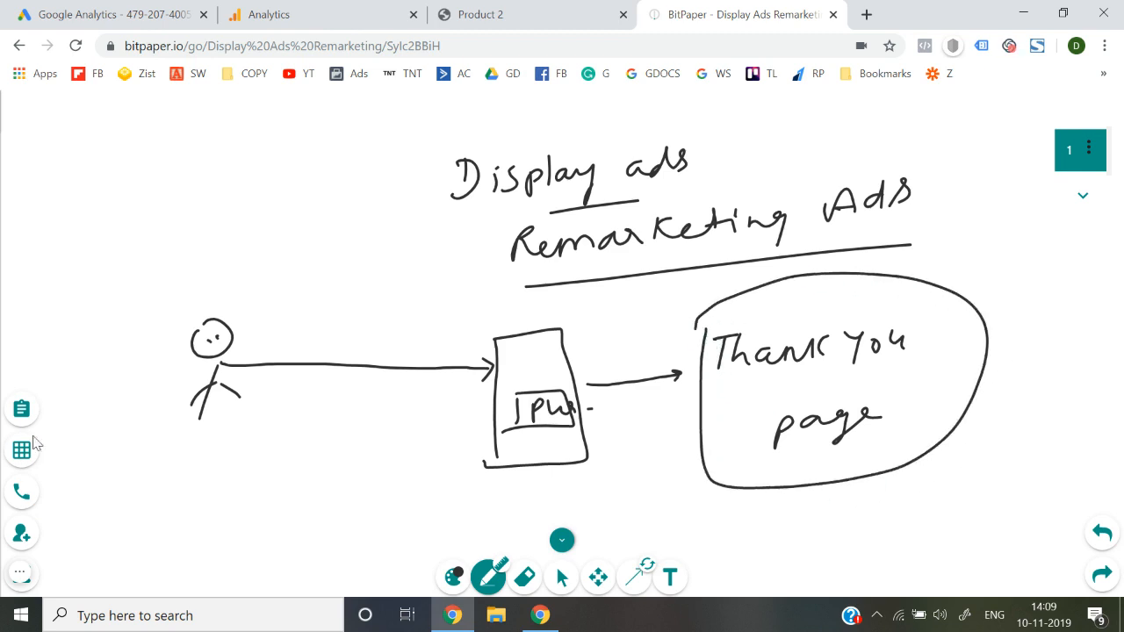
With a purple pen, draw an arrow from the rectangle back below the stick figure and label it "Remarket".
left_click(452, 576)
left_click(154, 318)
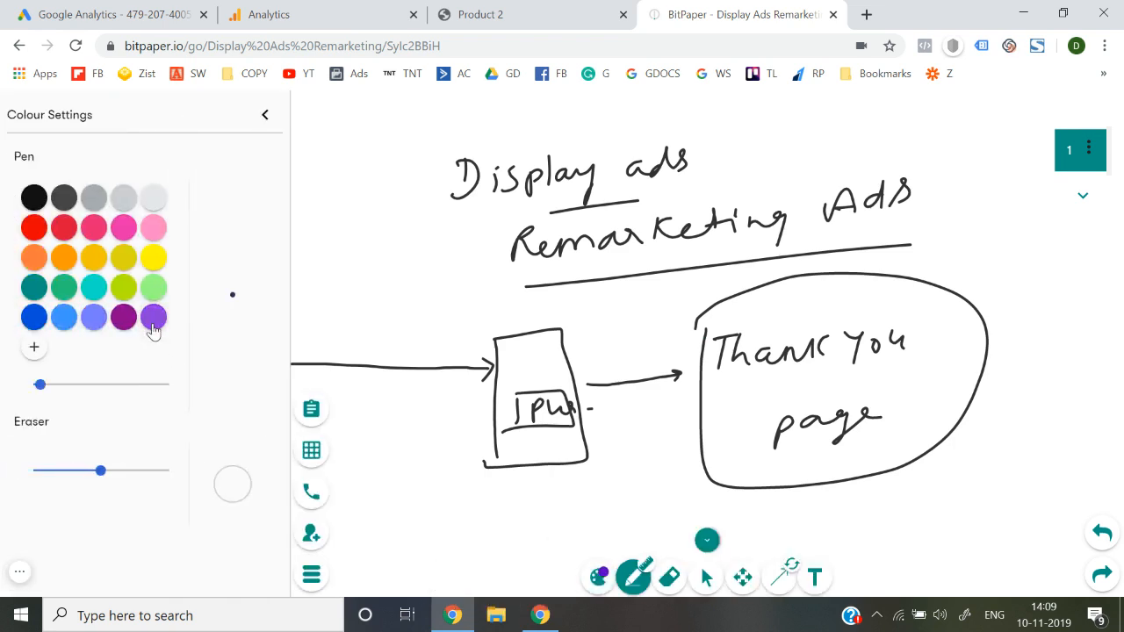
left_click(264, 117)
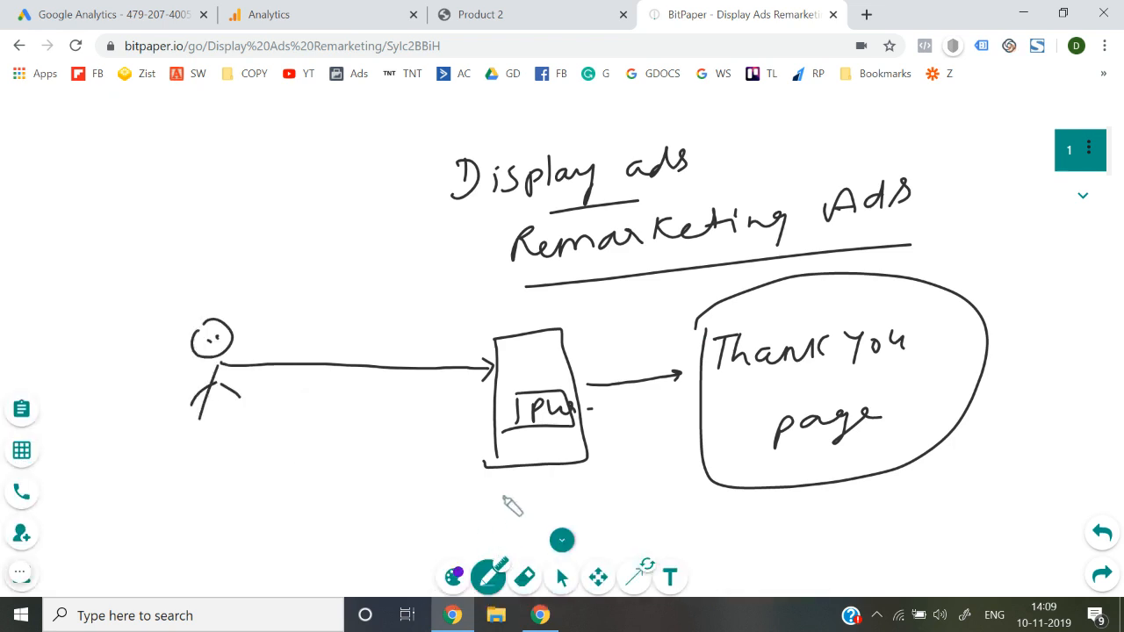
mouse_move(486, 398)
left_mouse_down()
mouse_move(245, 457)
mouse_move(253, 482)
mouse_move(233, 487)
left_mouse_up()
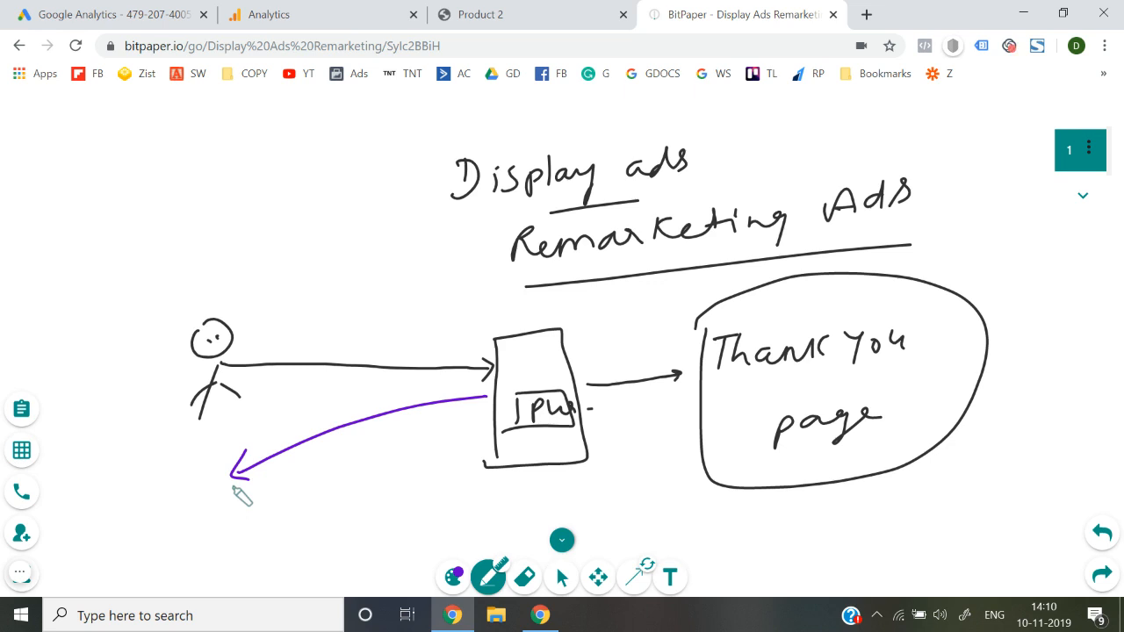
mouse_move(154, 483)
left_mouse_down()
mouse_move(164, 450)
mouse_move(169, 481)
mouse_move(281, 443)
mouse_move(334, 407)
left_mouse_up()
left_click_drag(206, 481, 261, 471)
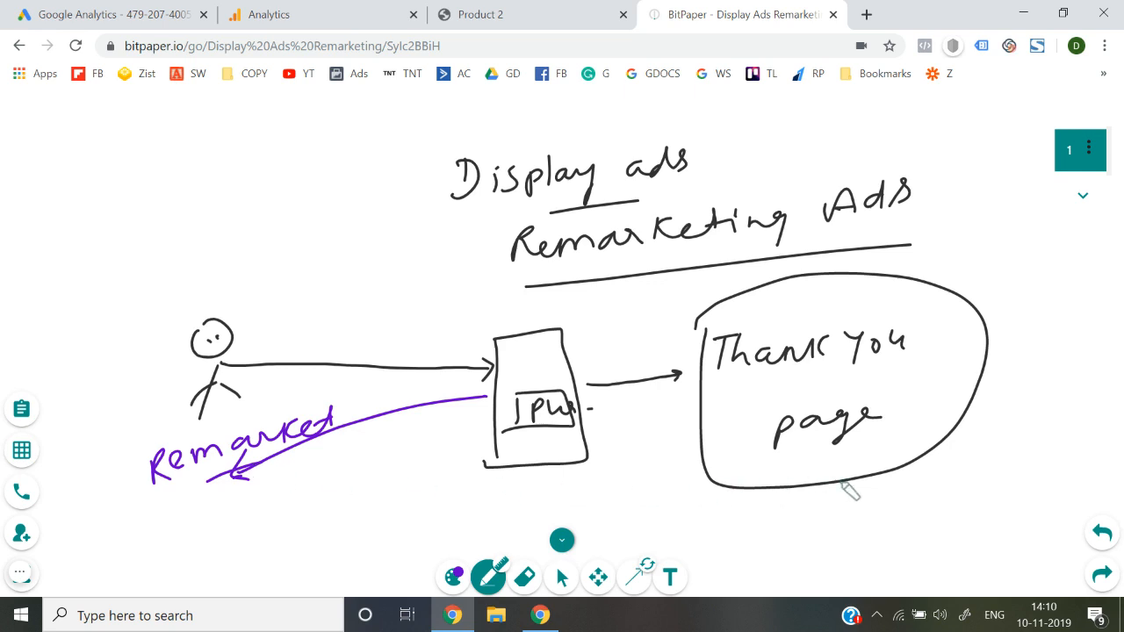
Add a second page and handwrite "Step 1:- google ads Remarketing tag or google analytics".
left_click(1085, 200)
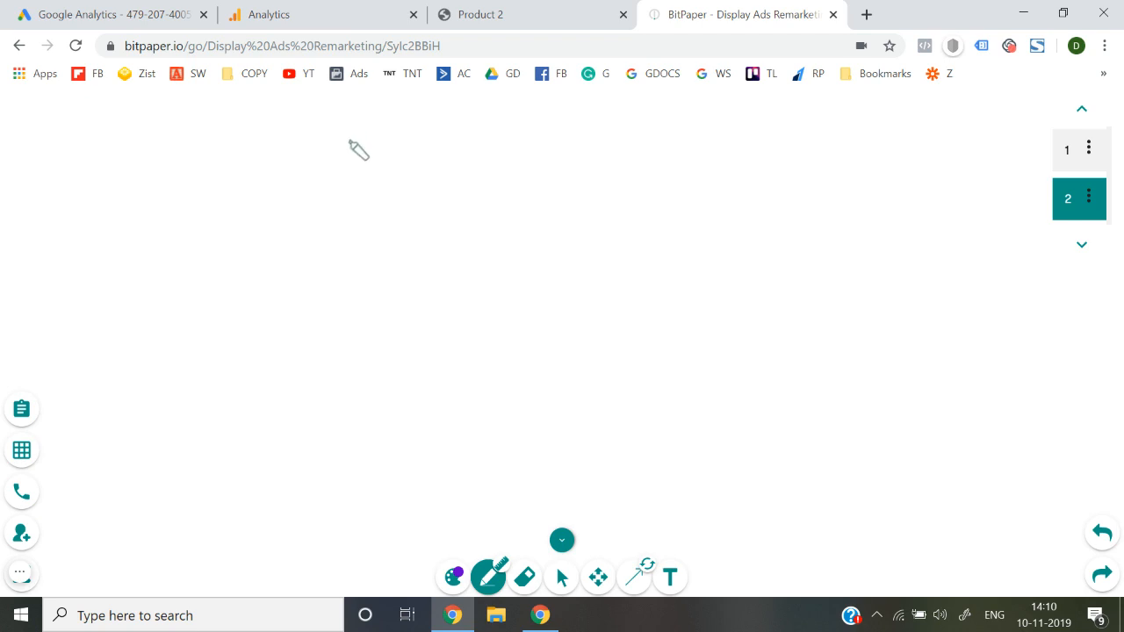
mouse_move(356, 158)
left_mouse_down()
mouse_move(343, 175)
mouse_move(371, 175)
left_mouse_up()
mouse_move(360, 169)
left_mouse_down()
mouse_move(444, 151)
mouse_move(480, 182)
left_mouse_up()
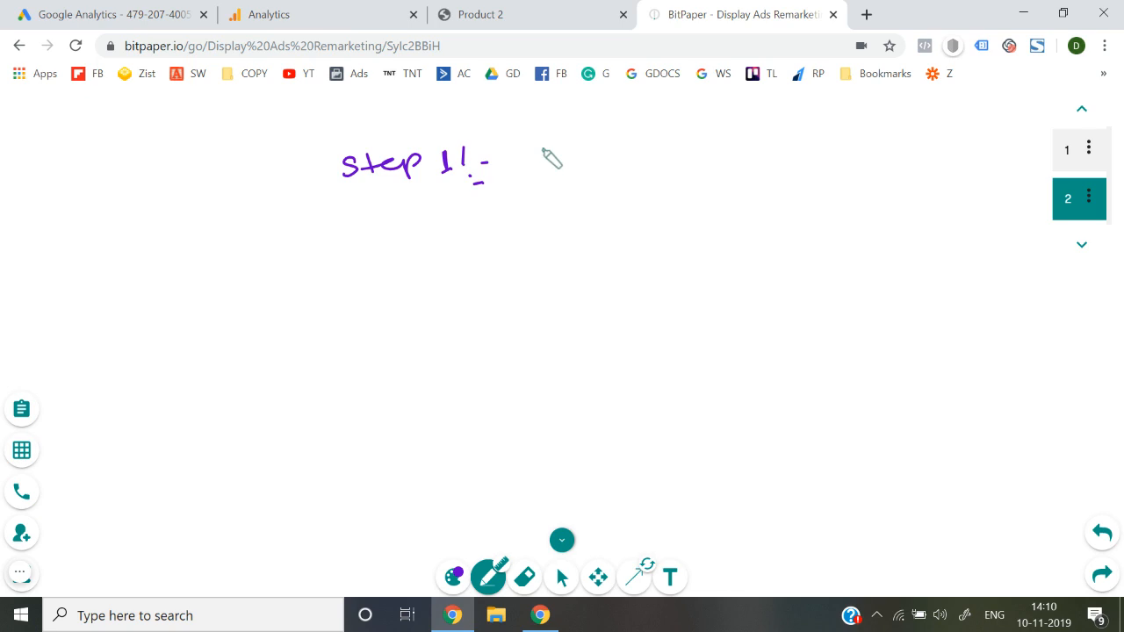
mouse_move(551, 151)
left_mouse_down()
mouse_move(551, 182)
mouse_move(586, 149)
mouse_move(617, 174)
mouse_move(647, 145)
mouse_move(720, 155)
mouse_move(810, 138)
mouse_move(836, 156)
mouse_move(846, 138)
mouse_move(876, 152)
mouse_move(1026, 138)
mouse_move(1002, 156)
left_mouse_up()
mouse_move(694, 174)
left_mouse_down()
mouse_move(693, 204)
mouse_move(746, 198)
mouse_move(733, 216)
left_mouse_up()
mouse_move(690, 263)
left_mouse_down()
mouse_move(705, 276)
mouse_move(748, 251)
left_mouse_up()
mouse_move(621, 327)
left_mouse_down()
mouse_move(604, 328)
mouse_move(711, 331)
mouse_move(740, 351)
mouse_move(745, 341)
left_mouse_up()
mouse_move(817, 325)
left_mouse_down()
mouse_move(849, 335)
mouse_move(944, 329)
mouse_move(956, 344)
mouse_move(993, 325)
mouse_move(998, 339)
left_mouse_up()
left_click_drag(1018, 325, 1008, 338)
Handwrite "Step 2:- google analytics" below step 1, with a double arrow down to "Adwords integrate".
mouse_move(432, 428)
left_mouse_down()
mouse_move(436, 452)
mouse_move(410, 454)
left_mouse_up()
mouse_move(456, 413)
left_mouse_down()
mouse_move(456, 437)
mouse_move(510, 459)
mouse_move(556, 416)
mouse_move(572, 442)
mouse_move(588, 422)
left_mouse_up()
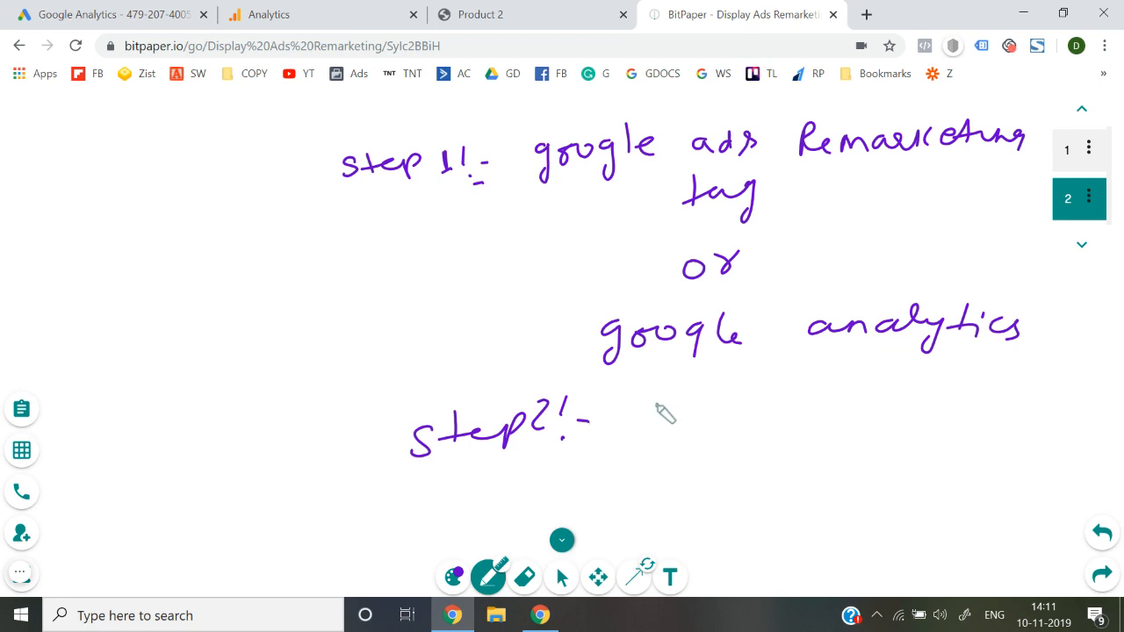
mouse_move(655, 405)
left_mouse_down()
mouse_move(644, 437)
mouse_move(693, 404)
mouse_move(876, 395)
mouse_move(911, 411)
mouse_move(987, 392)
mouse_move(1035, 395)
mouse_move(1033, 406)
left_mouse_up()
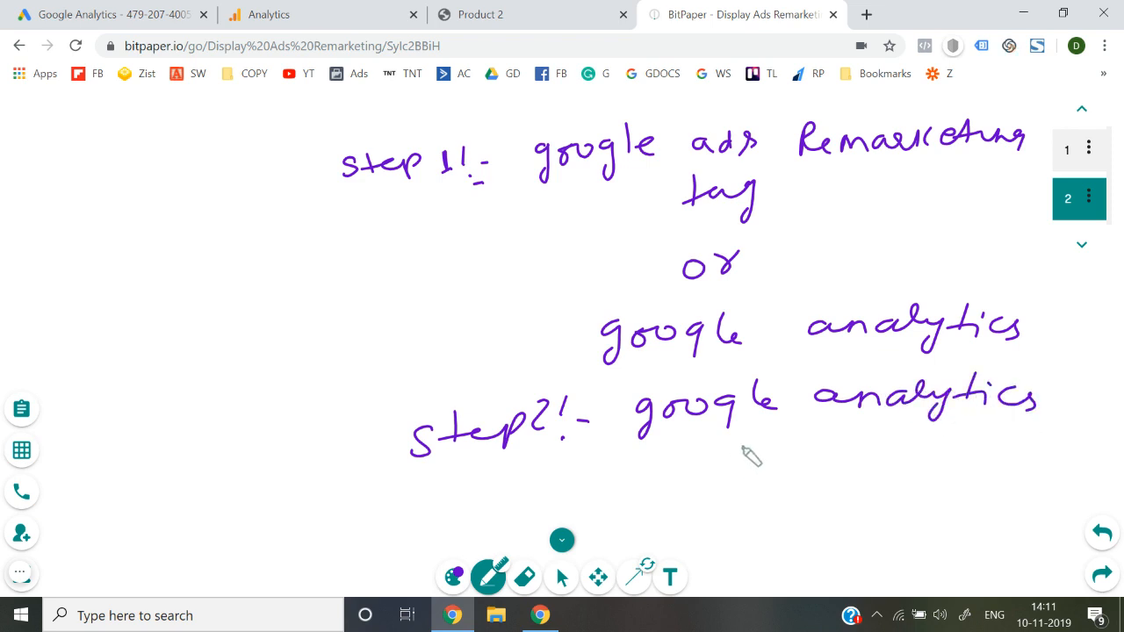
mouse_move(780, 420)
left_mouse_down()
mouse_move(776, 443)
mouse_move(795, 440)
left_mouse_up()
mouse_move(731, 501)
left_mouse_down()
mouse_move(757, 497)
mouse_move(755, 483)
left_mouse_up()
mouse_move(789, 476)
left_mouse_down()
mouse_move(785, 489)
mouse_move(903, 478)
left_mouse_up()
mouse_move(966, 464)
left_mouse_down()
mouse_move(996, 474)
mouse_move(1026, 466)
mouse_move(1039, 485)
mouse_move(1074, 469)
mouse_move(1120, 475)
left_mouse_up()
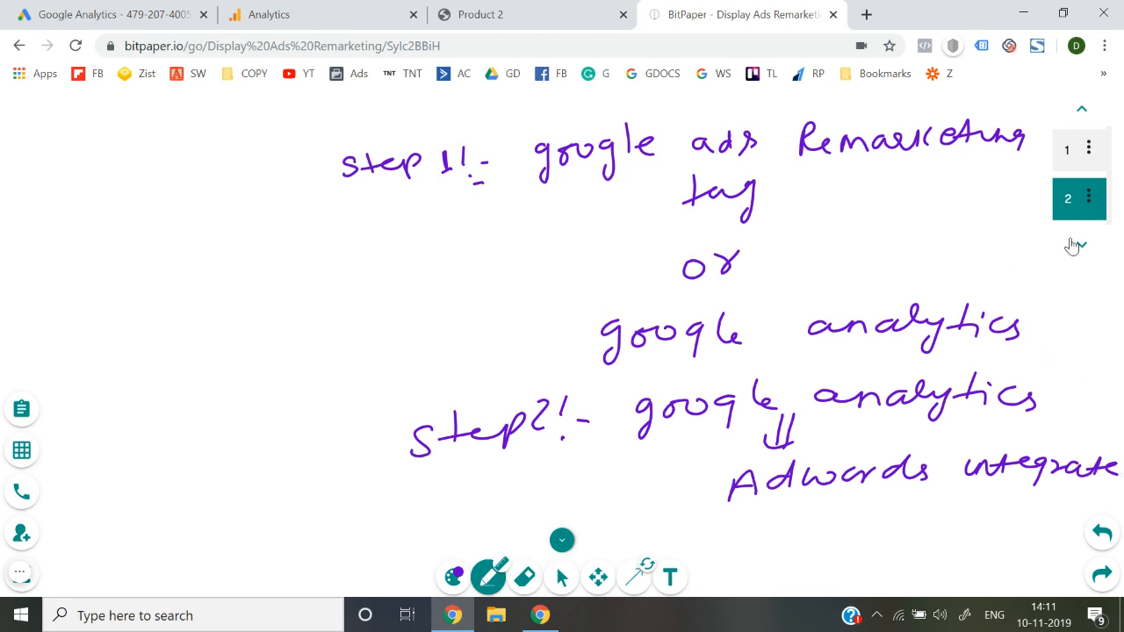
Add a third page and handwrite "Step 3:- Audience" near its upper edge.
left_click(1079, 244)
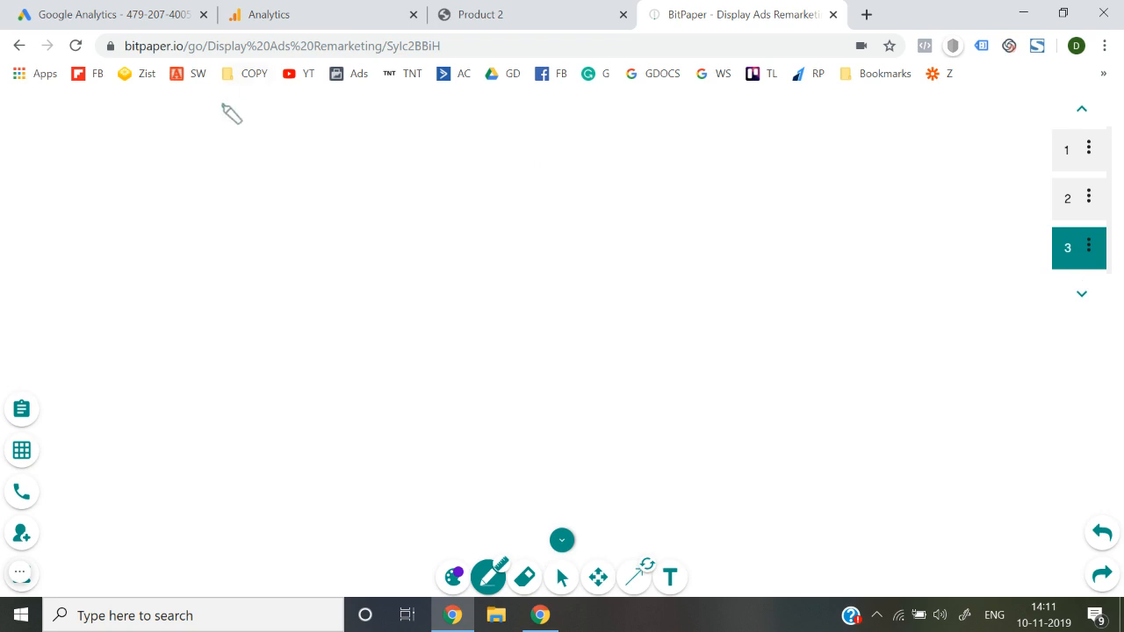
mouse_move(256, 155)
left_mouse_down()
mouse_move(243, 172)
mouse_move(275, 172)
left_mouse_up()
left_click_drag(268, 164, 289, 160)
mouse_move(303, 156)
left_mouse_down()
mouse_move(306, 167)
mouse_move(339, 173)
left_mouse_up()
mouse_move(367, 138)
left_mouse_down()
mouse_move(364, 151)
mouse_move(400, 164)
left_mouse_up()
left_click(375, 169)
mouse_move(503, 168)
left_mouse_down()
mouse_move(546, 158)
mouse_move(569, 136)
mouse_move(580, 165)
mouse_move(703, 173)
mouse_move(691, 162)
left_mouse_up()
left_click(584, 138)
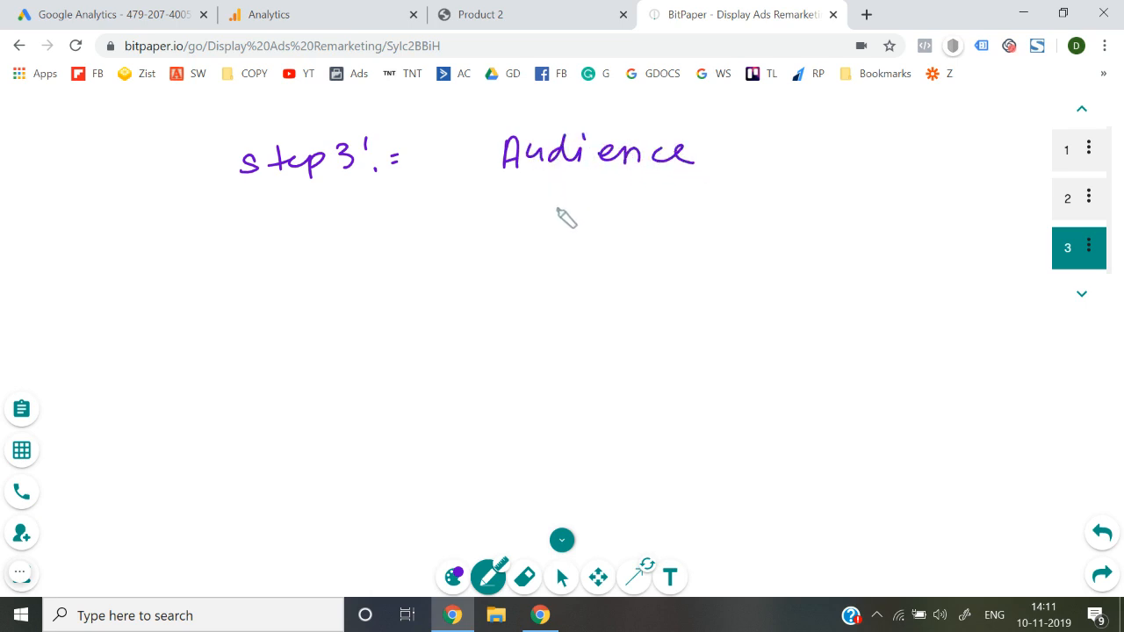
Handwrite "Step 4:- Remarketing" below the step 3 line.
mouse_move(266, 254)
left_mouse_down()
mouse_move(252, 277)
mouse_move(283, 274)
left_mouse_up()
mouse_move(265, 265)
left_mouse_down()
mouse_move(343, 272)
mouse_move(360, 289)
mouse_move(392, 260)
left_mouse_up()
mouse_move(485, 268)
left_mouse_down()
mouse_move(577, 283)
mouse_move(629, 256)
mouse_move(640, 273)
mouse_move(764, 260)
mouse_move(752, 256)
left_mouse_up()
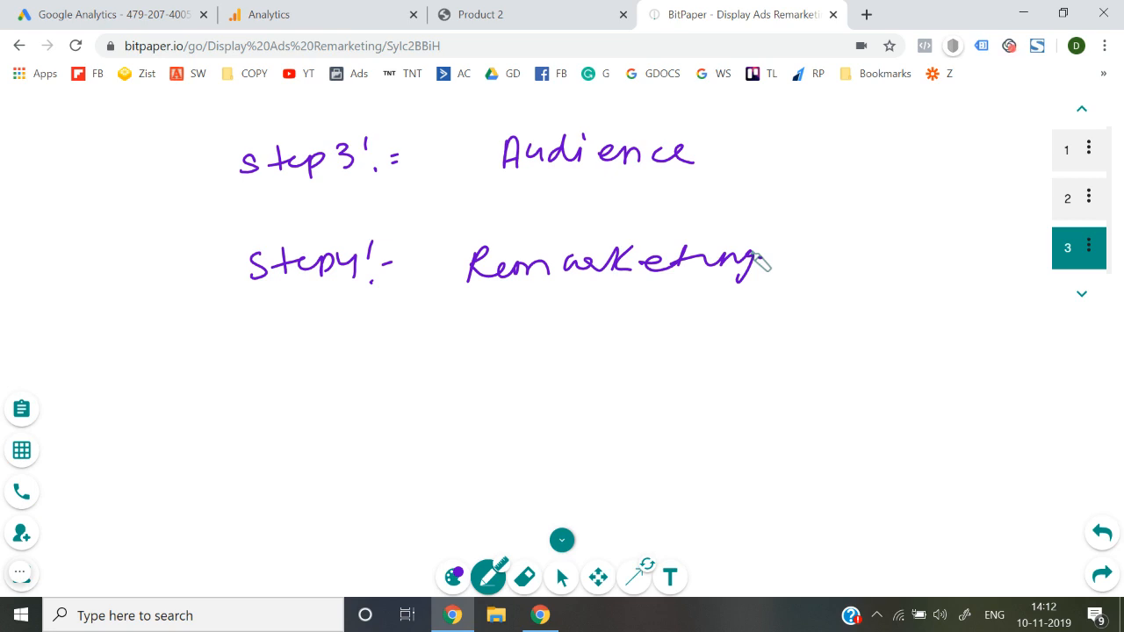
Review page 2 of the notes, then underline "Audience" and "Remarketing" on page 3.
left_click(1059, 186)
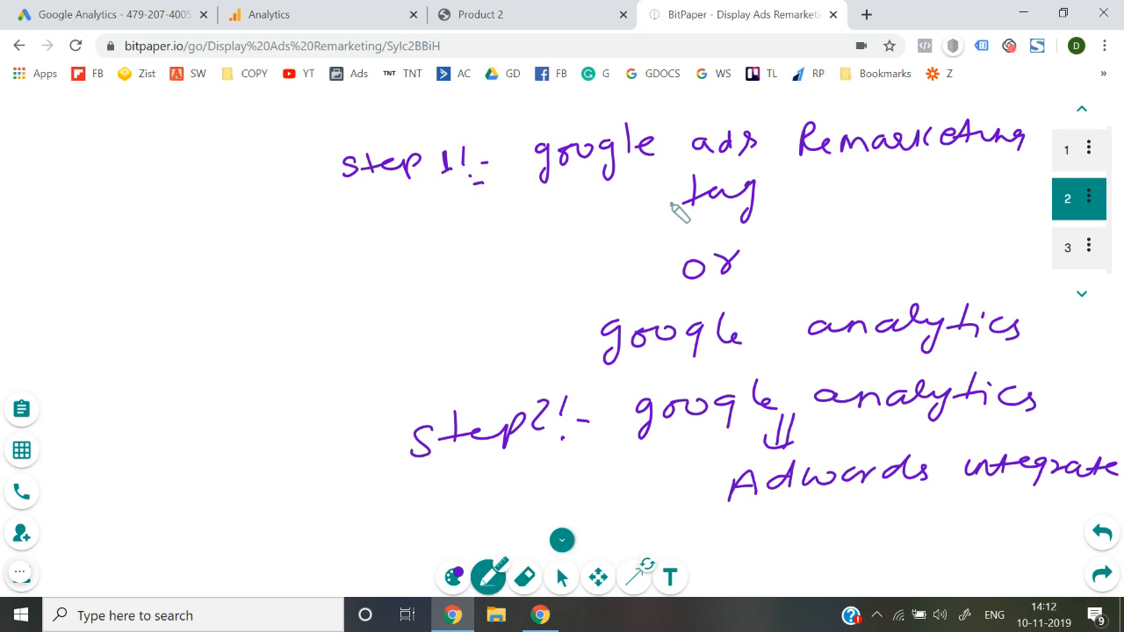
left_click(1064, 240)
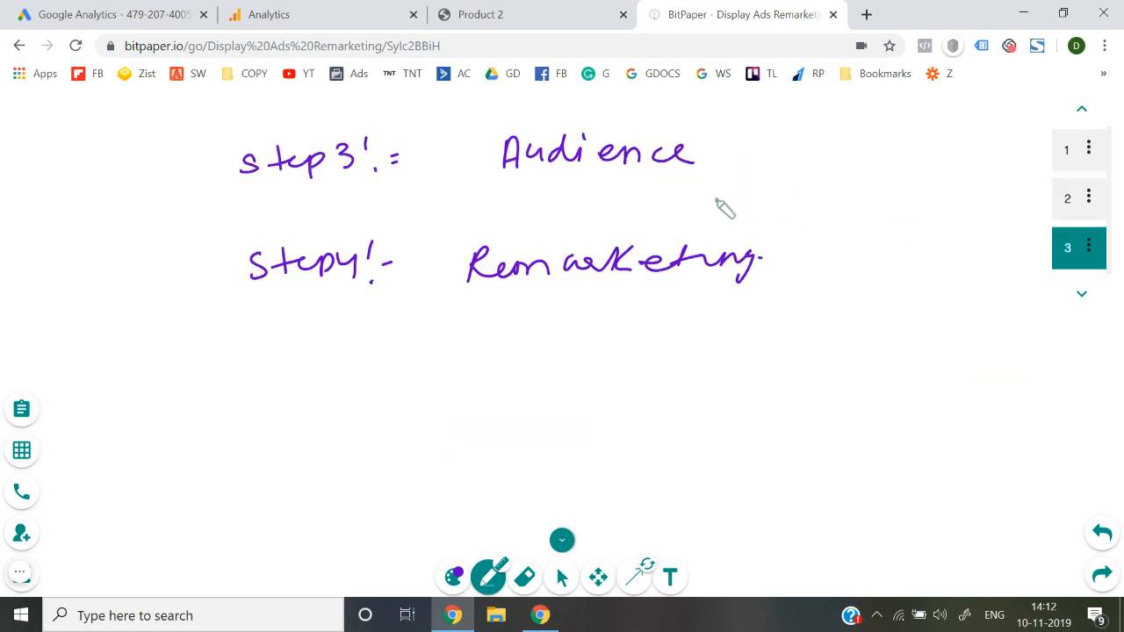
left_click_drag(488, 179, 769, 198)
left_click_drag(639, 200, 716, 179)
mouse_move(580, 310)
left_mouse_down()
mouse_move(685, 302)
mouse_move(662, 301)
left_mouse_up()
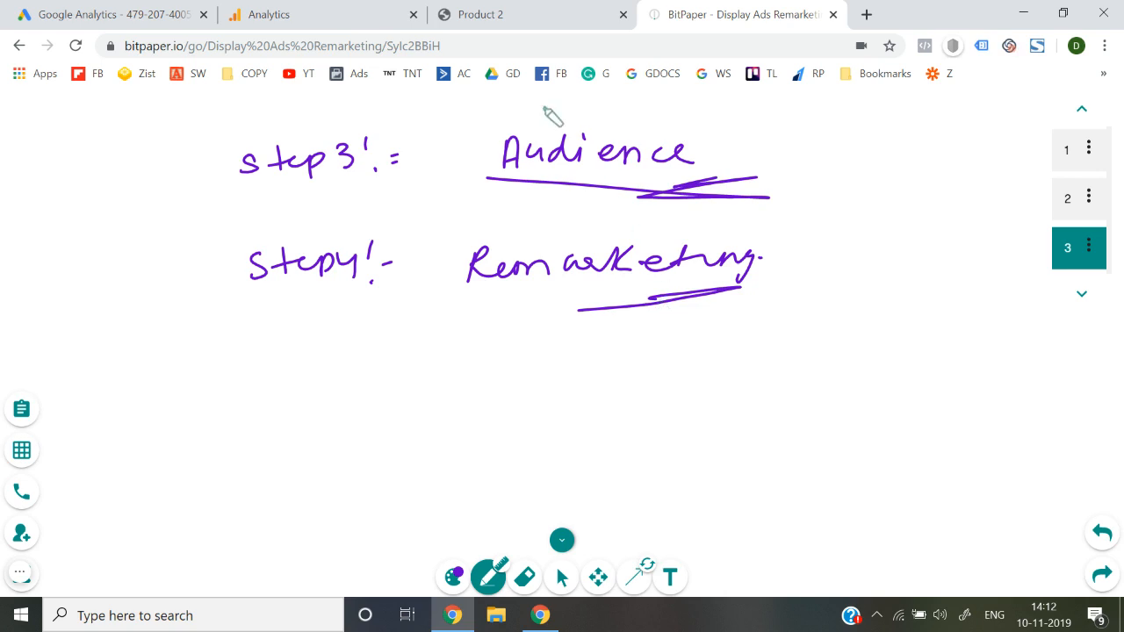
Switch to Google Analytics to view its home report, then look through the Product 2 page of the shop.
left_click(317, 8)
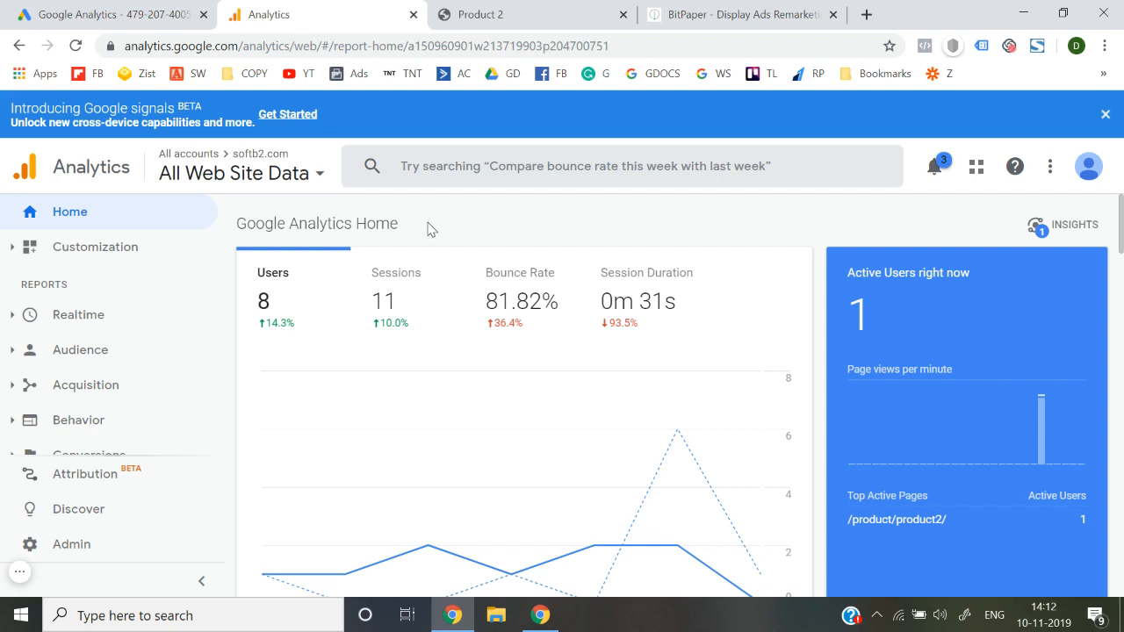
left_click(510, 11)
left_click(432, 48)
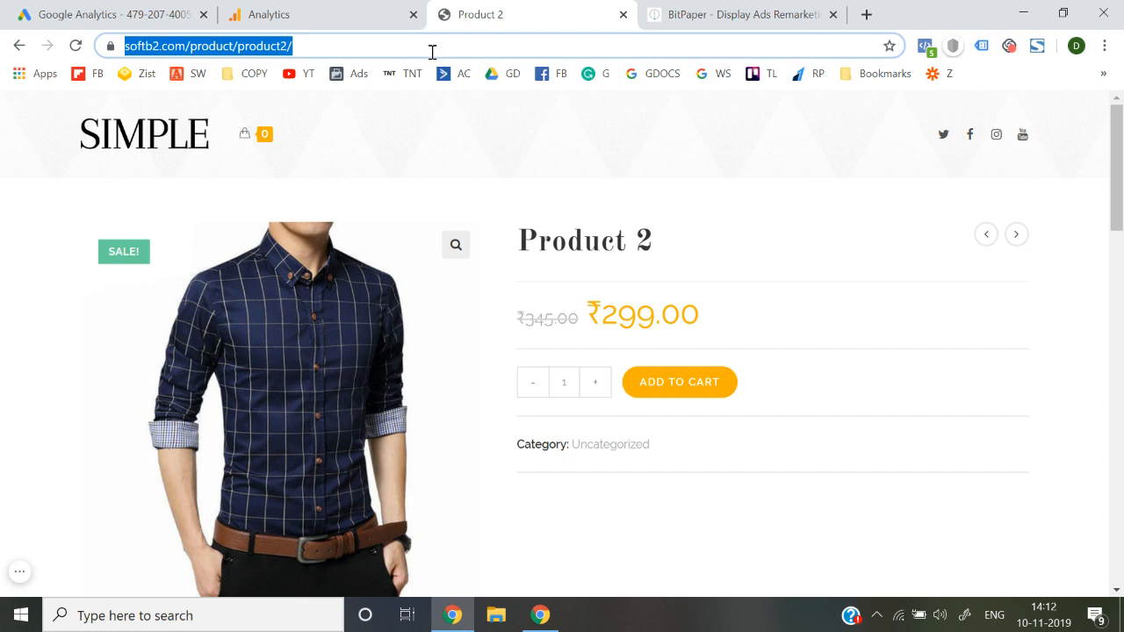
scroll(30, 370, "down", 4)
scroll(30, 369, "up", 4)
scroll(29, 370, "down", 8)
scroll(30, 369, "up", 8)
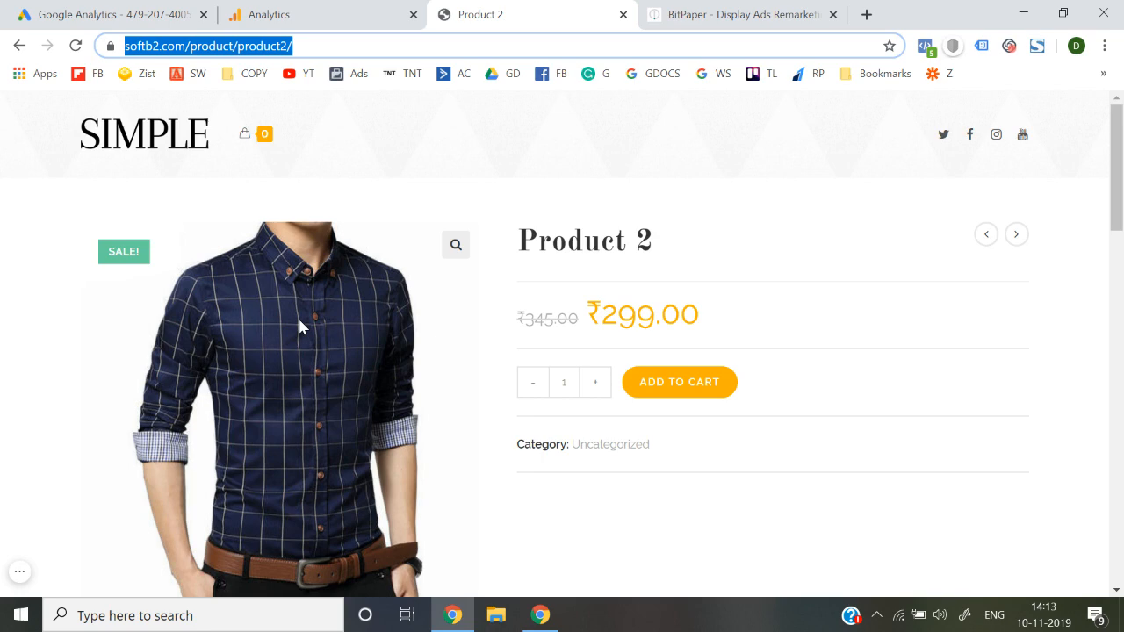
Switch back to BitPaper, add a fourth page and draw a box labelled "Product page" with a black pen.
left_click(790, 14)
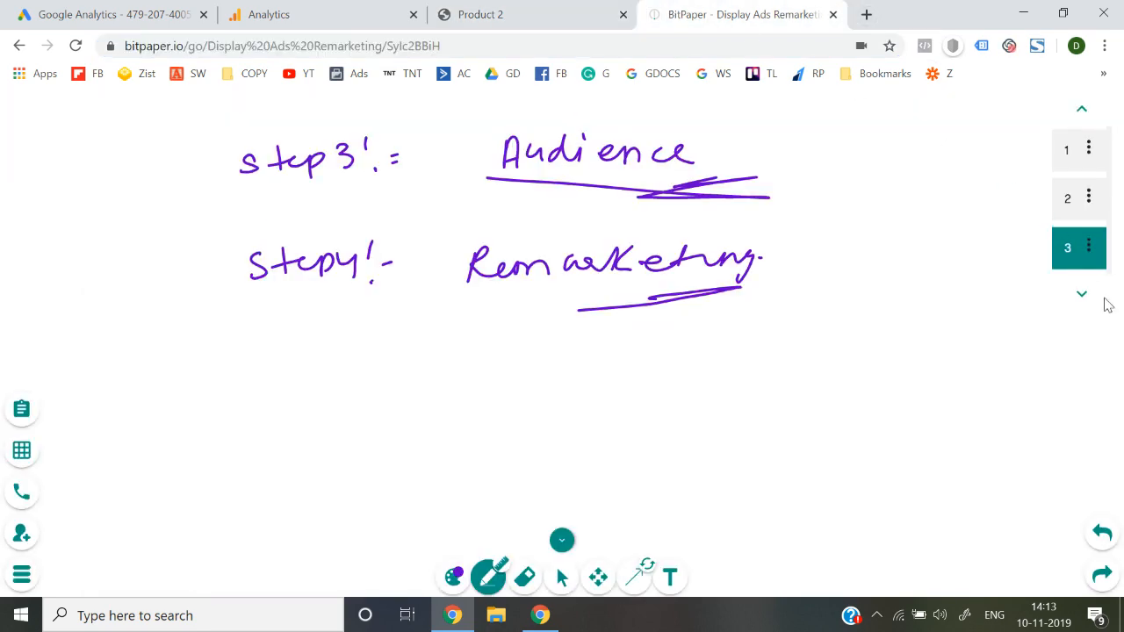
left_click(1082, 295)
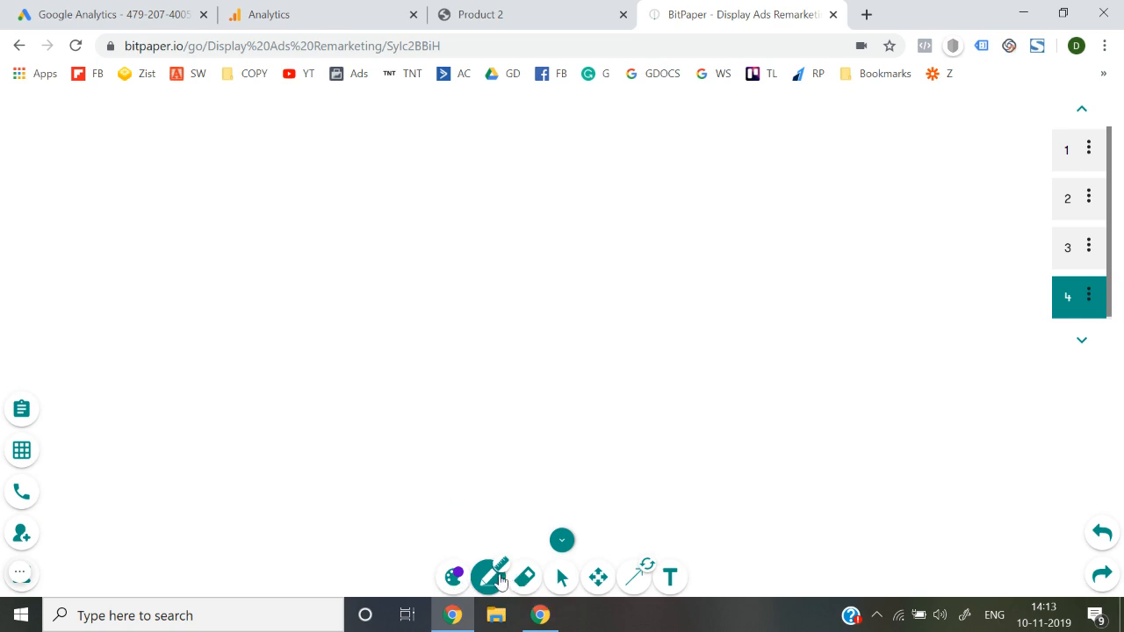
left_click(455, 577)
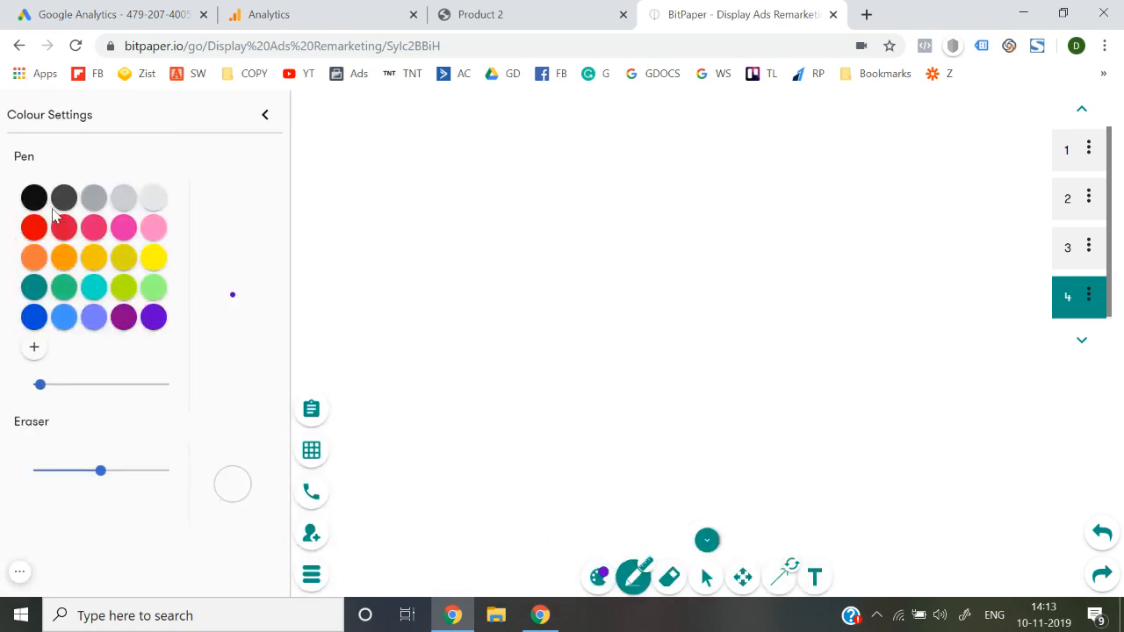
left_click(35, 198)
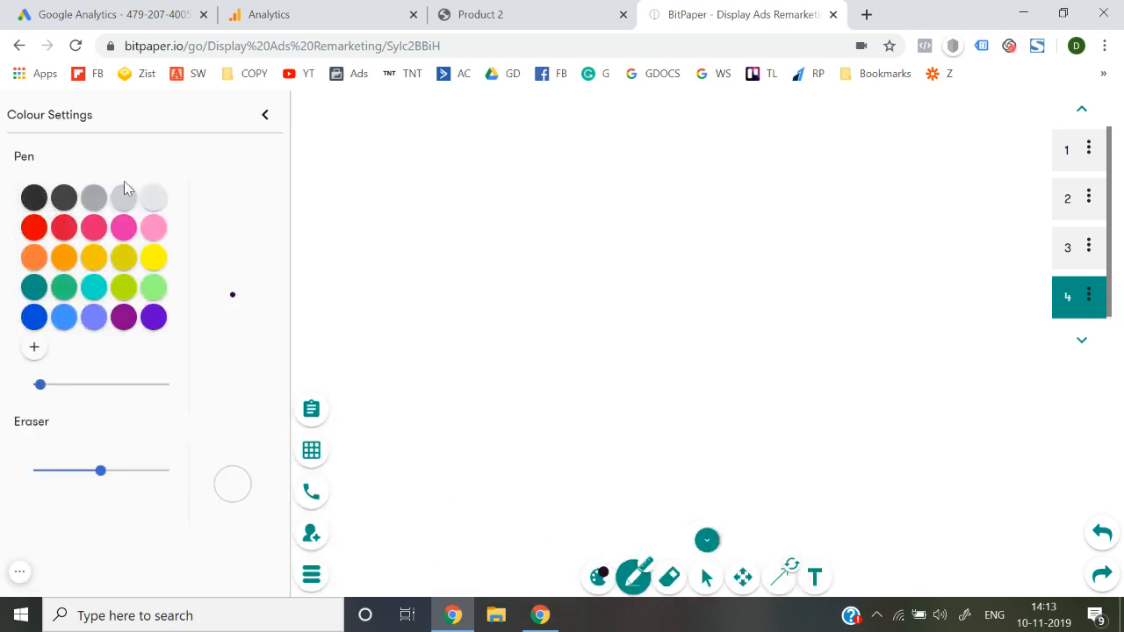
left_click(268, 118)
mouse_move(390, 123)
left_mouse_down()
mouse_move(399, 263)
mouse_move(394, 121)
mouse_move(527, 128)
mouse_move(518, 263)
mouse_move(395, 279)
mouse_move(392, 257)
left_mouse_up()
mouse_move(420, 171)
left_mouse_down()
mouse_move(423, 203)
mouse_move(435, 181)
mouse_move(497, 183)
mouse_move(532, 155)
left_mouse_up()
mouse_move(463, 208)
left_mouse_down()
mouse_move(464, 228)
mouse_move(494, 201)
mouse_move(514, 230)
mouse_move(540, 195)
left_mouse_up()
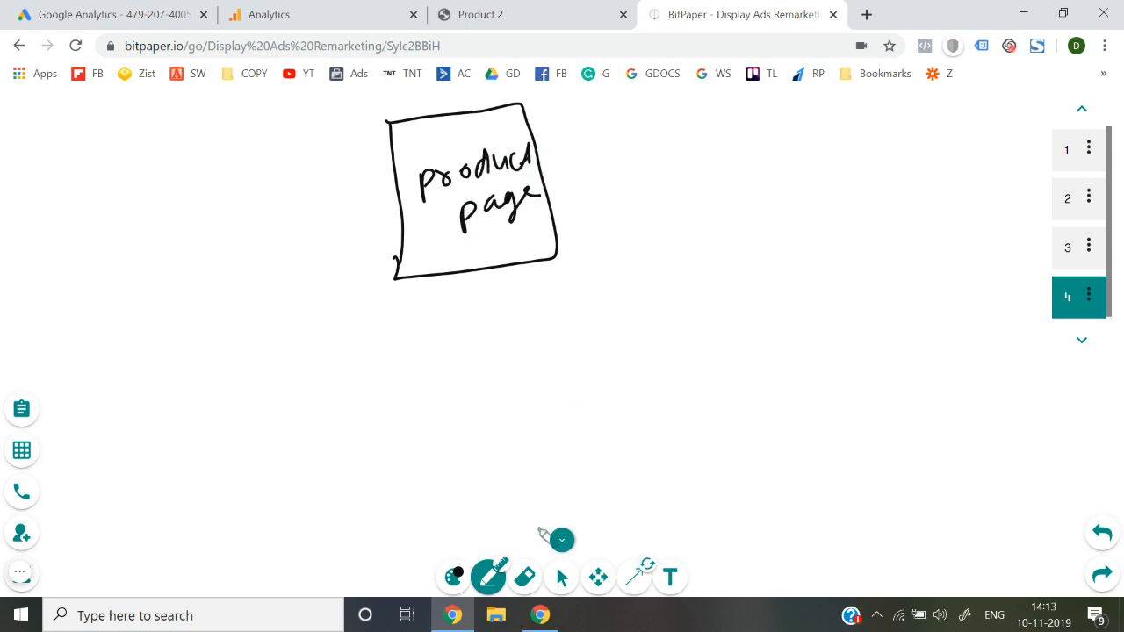
With a purple pen, draw a stick figure with a face beside the "Product page" box.
left_click(454, 577)
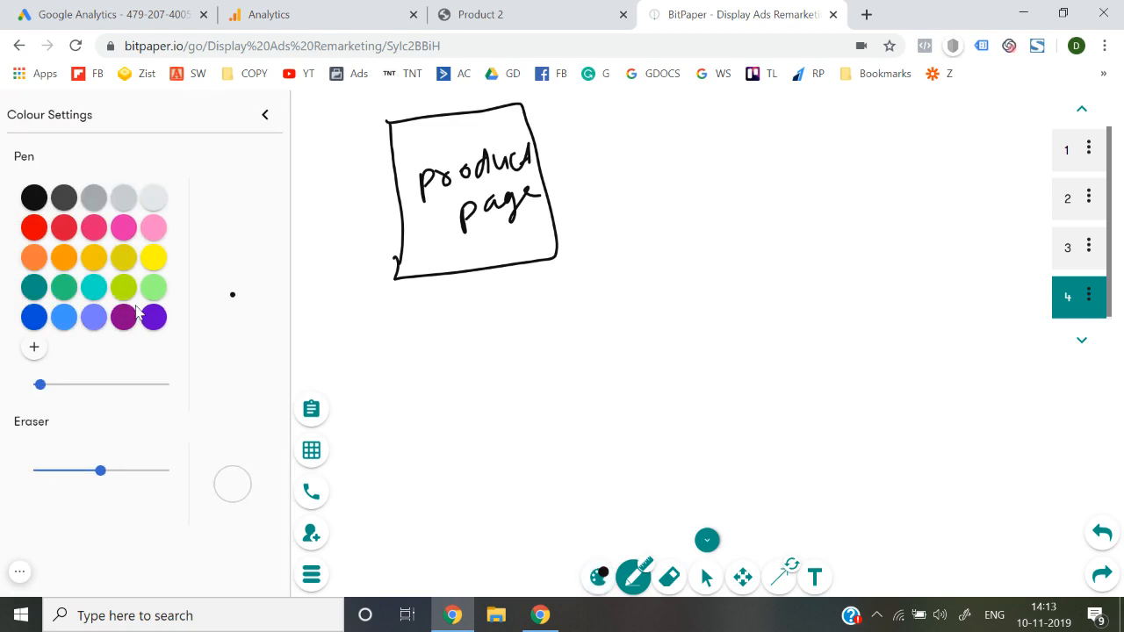
left_click(153, 321)
left_click(264, 115)
mouse_move(102, 137)
left_mouse_down()
mouse_move(79, 156)
mouse_move(106, 134)
left_mouse_up()
left_click_drag(121, 190, 125, 259)
mouse_move(89, 254)
left_mouse_down()
mouse_move(123, 227)
mouse_move(161, 237)
left_mouse_up()
left_click(98, 161)
left_click(109, 152)
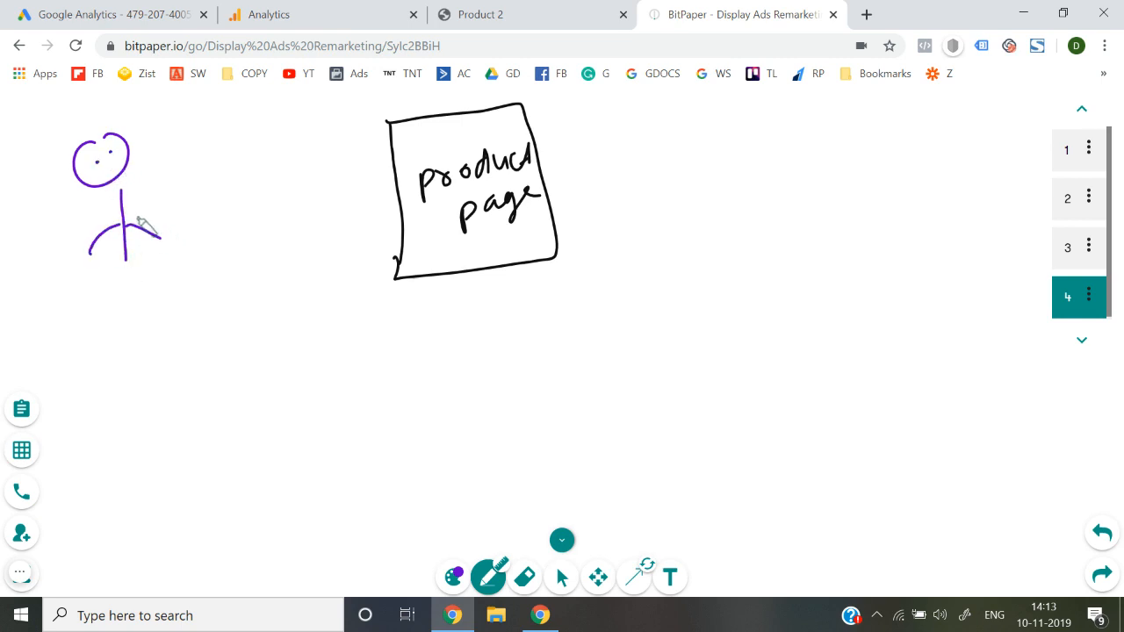
Draw an arrow out of the "Product page" box and write "Thankyou page" at its tip.
left_click_drag(548, 176, 650, 162)
left_click_drag(680, 117, 709, 111)
mouse_move(685, 119)
left_mouse_down()
mouse_move(685, 160)
mouse_move(744, 156)
left_mouse_up()
mouse_move(746, 156)
left_mouse_down()
mouse_move(757, 134)
mouse_move(802, 140)
mouse_move(815, 158)
mouse_move(855, 131)
mouse_move(923, 131)
mouse_move(946, 150)
mouse_move(982, 122)
left_mouse_up()
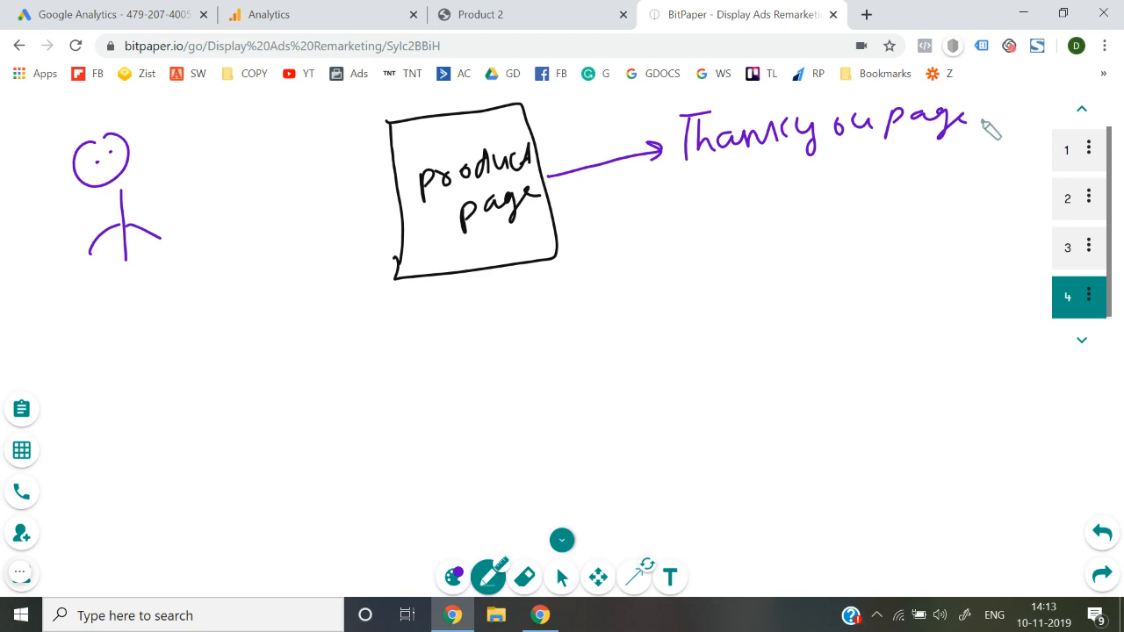
Open the shop's Product 2 page, softb2.com/product/product2/, in a new browser tab.
left_click(593, 9)
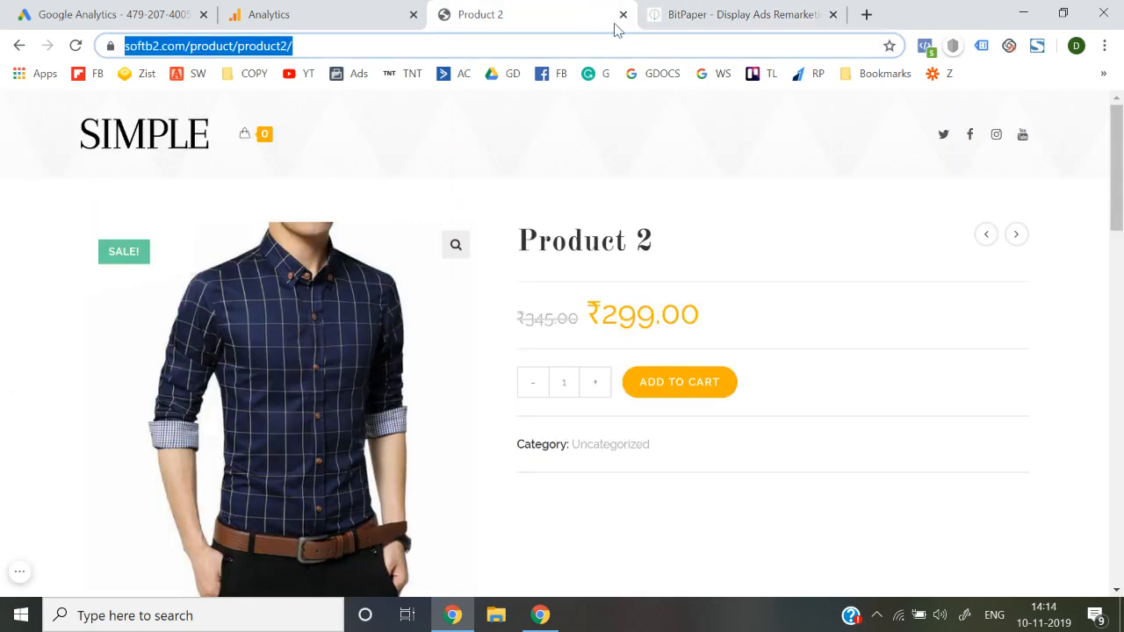
left_click(867, 14)
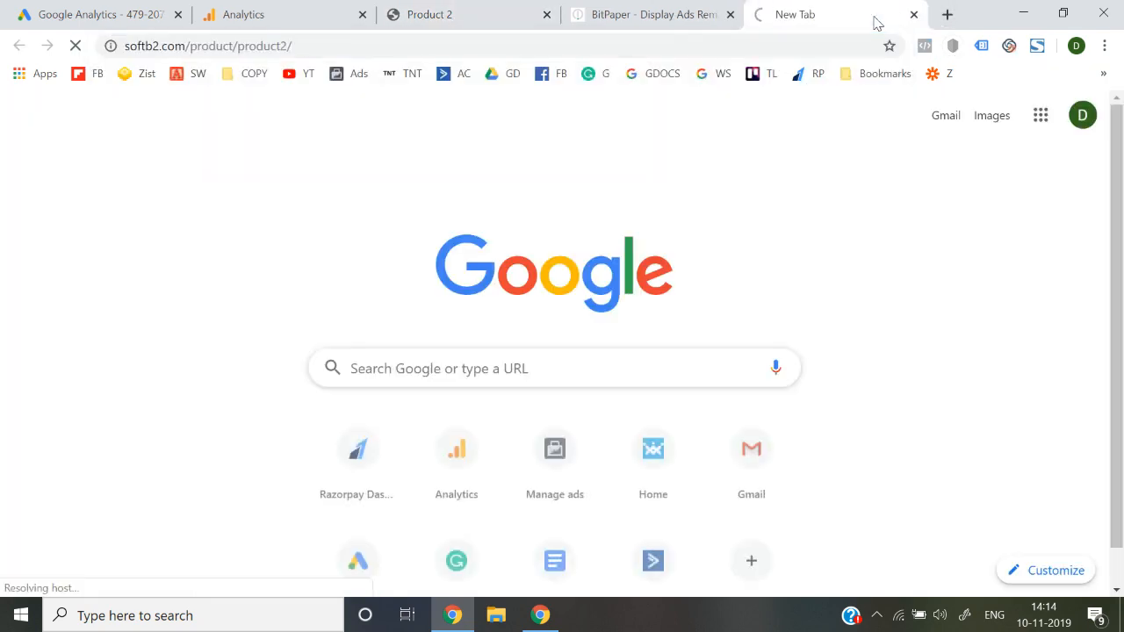
left_click(536, 7)
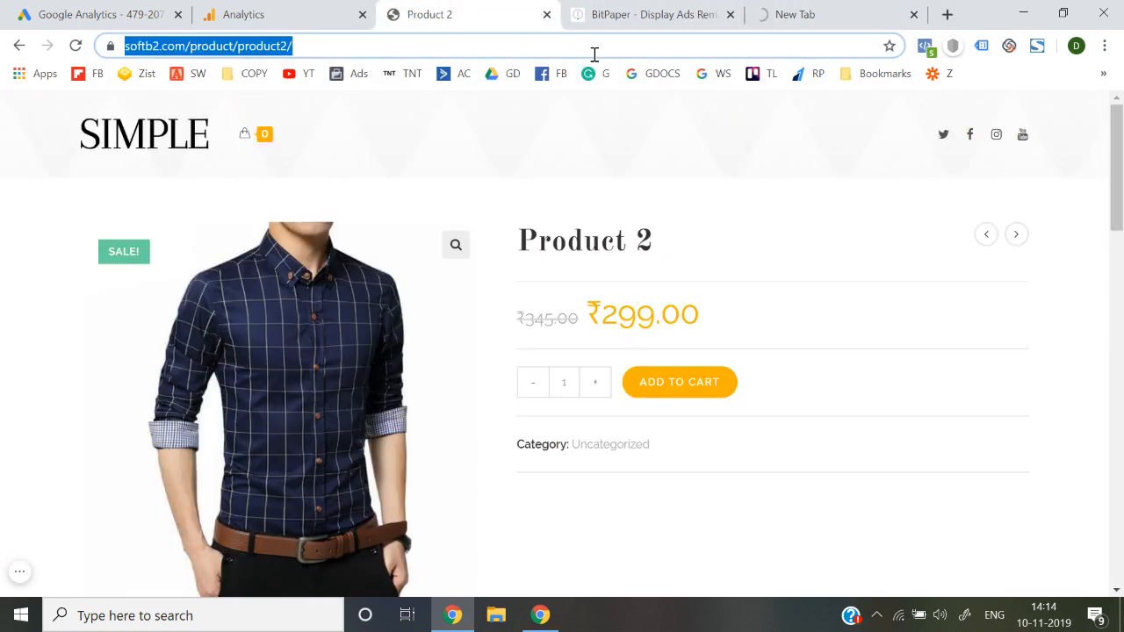
left_click(838, 12)
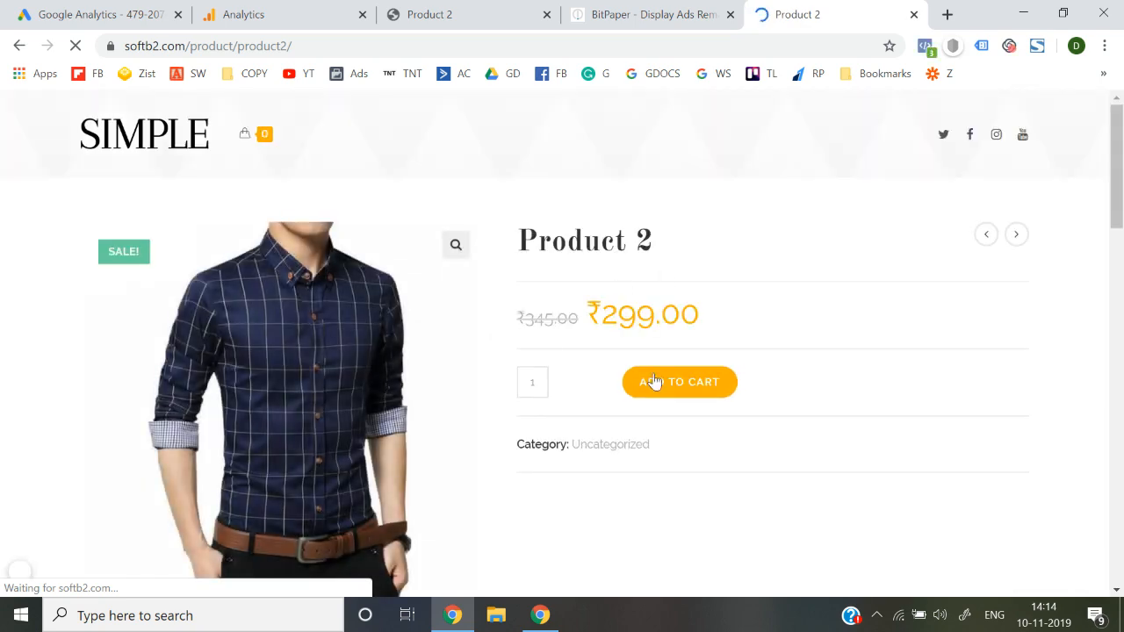
Add Product 2 to the shopping cart and view the cart.
left_click(696, 391)
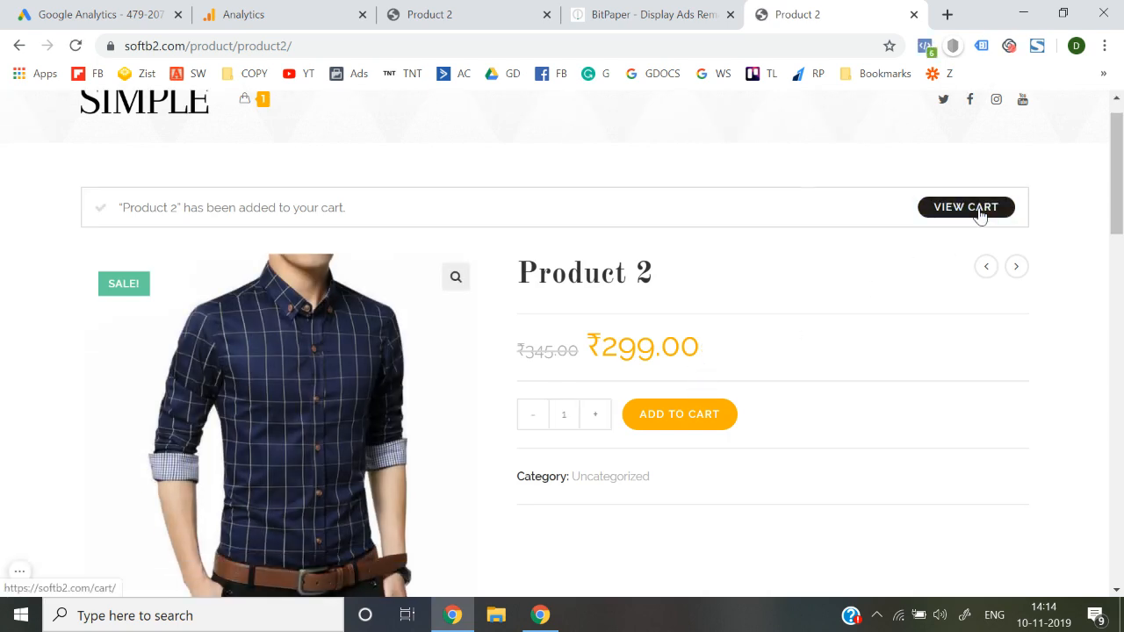
left_click(976, 208)
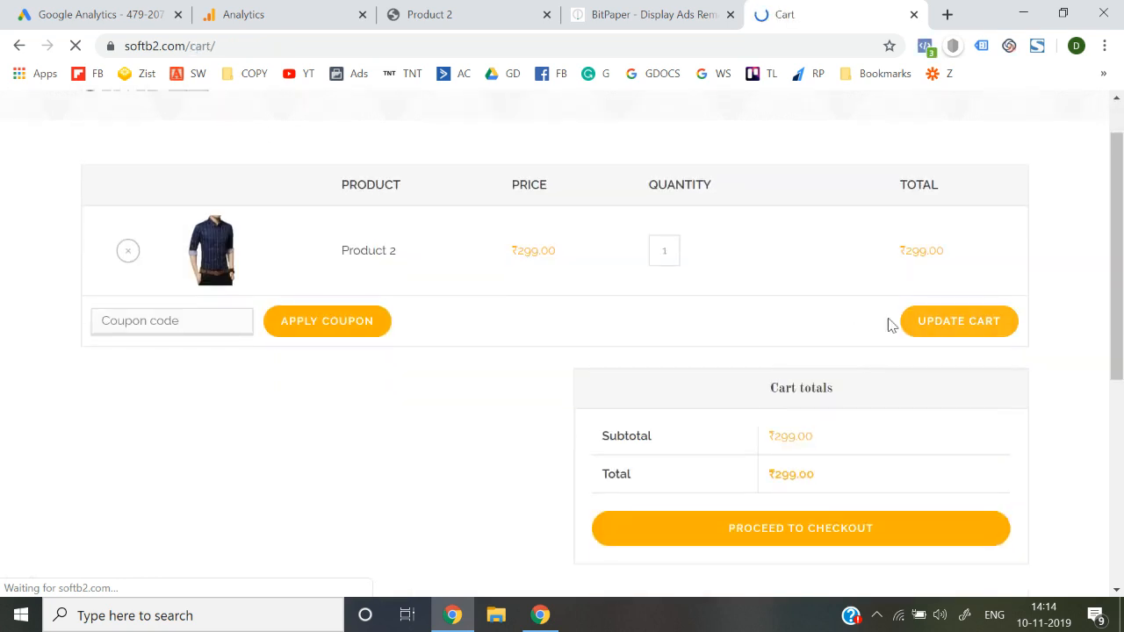
Proceed from the cart to checkout and enter the customer's first and last name in the billing details.
left_click(819, 531)
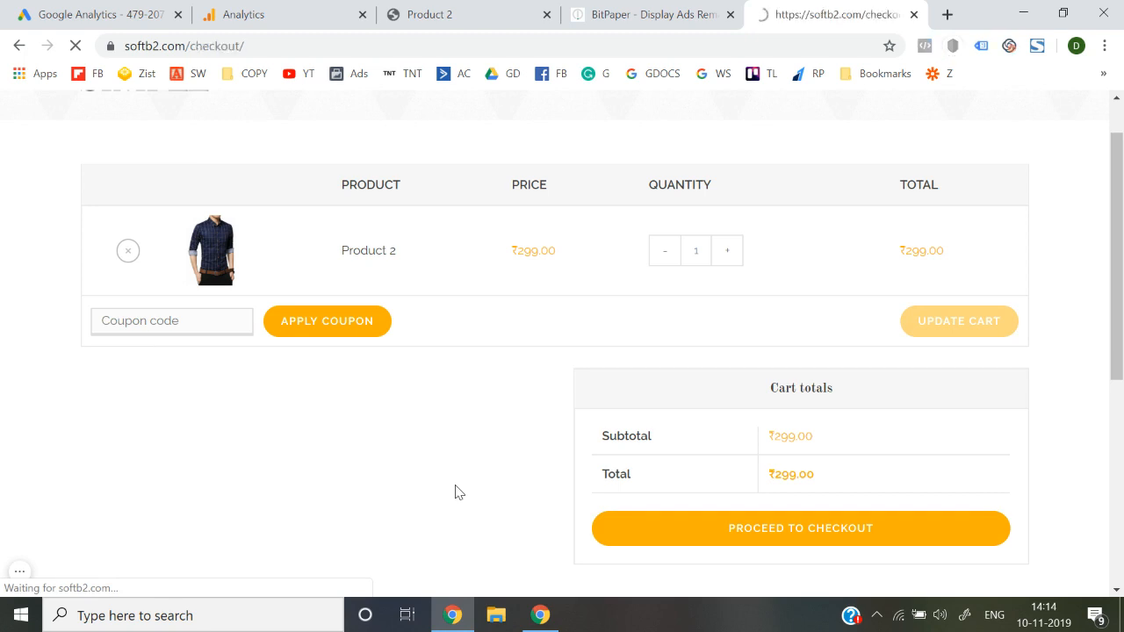
scroll(454, 489, "down", 2)
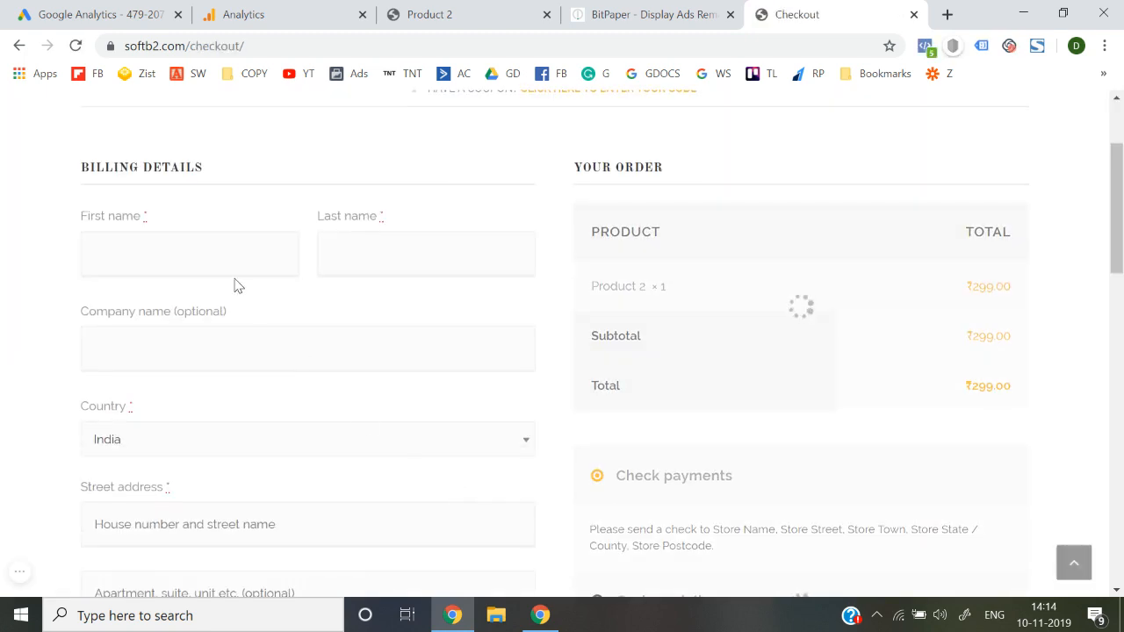
left_click(225, 256)
type("a")
key("Tab")
type("a")
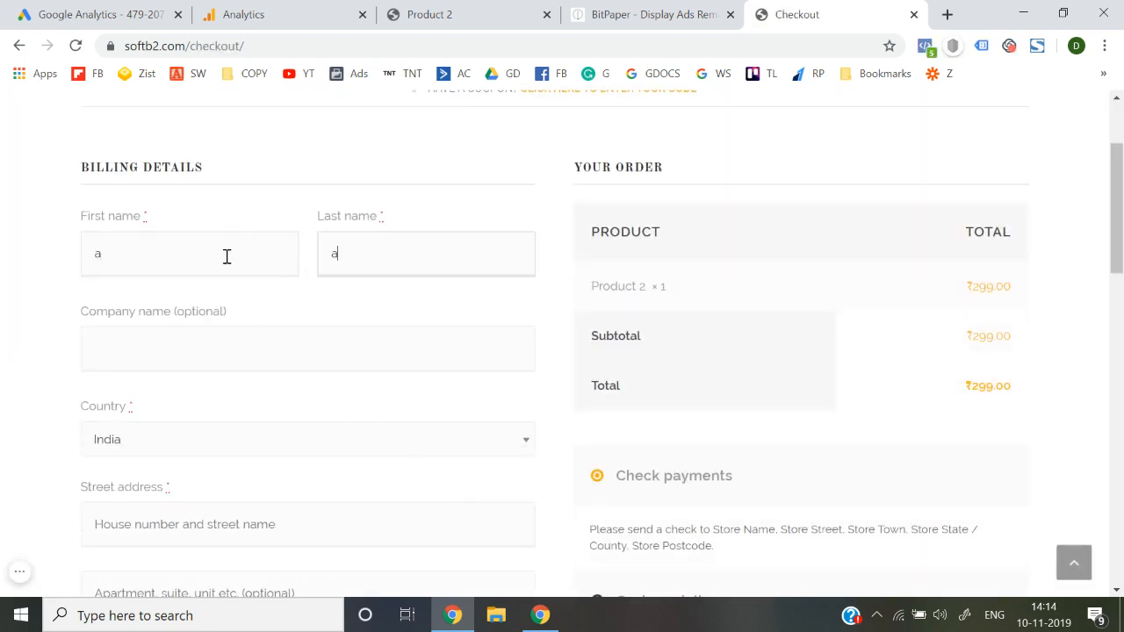
Enter "sasasasas" as the company name and fill in both lines of the billing street address.
left_click(205, 330)
type("sasa")
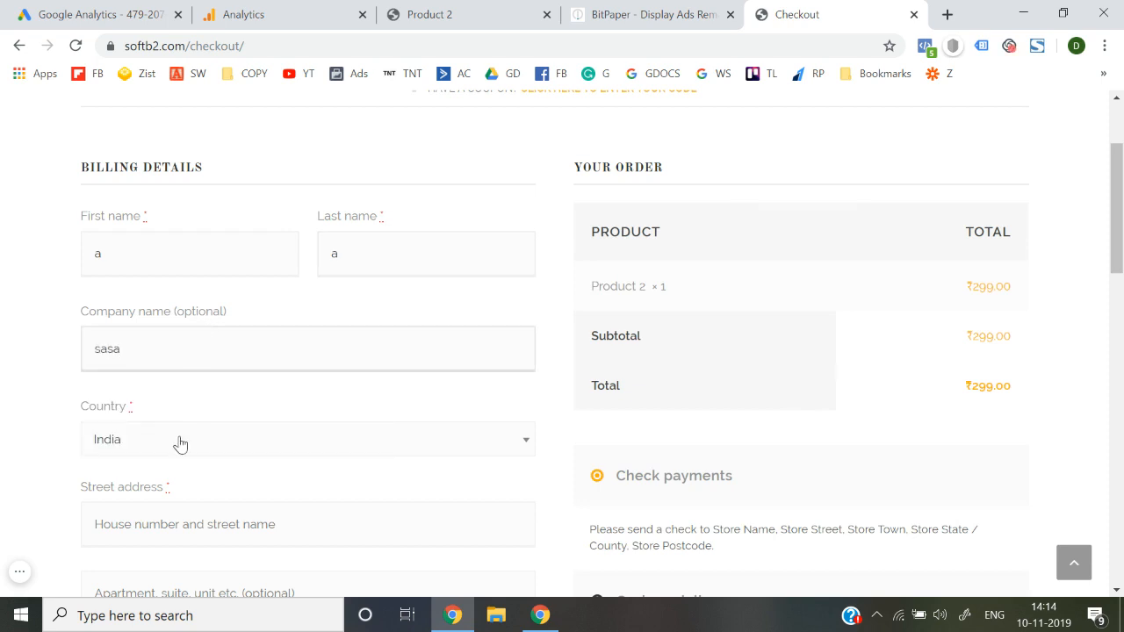
scroll(181, 444, "down", 2)
type("asasasas")
left_click(204, 411)
type("asas")
scroll(197, 418, "down", 1)
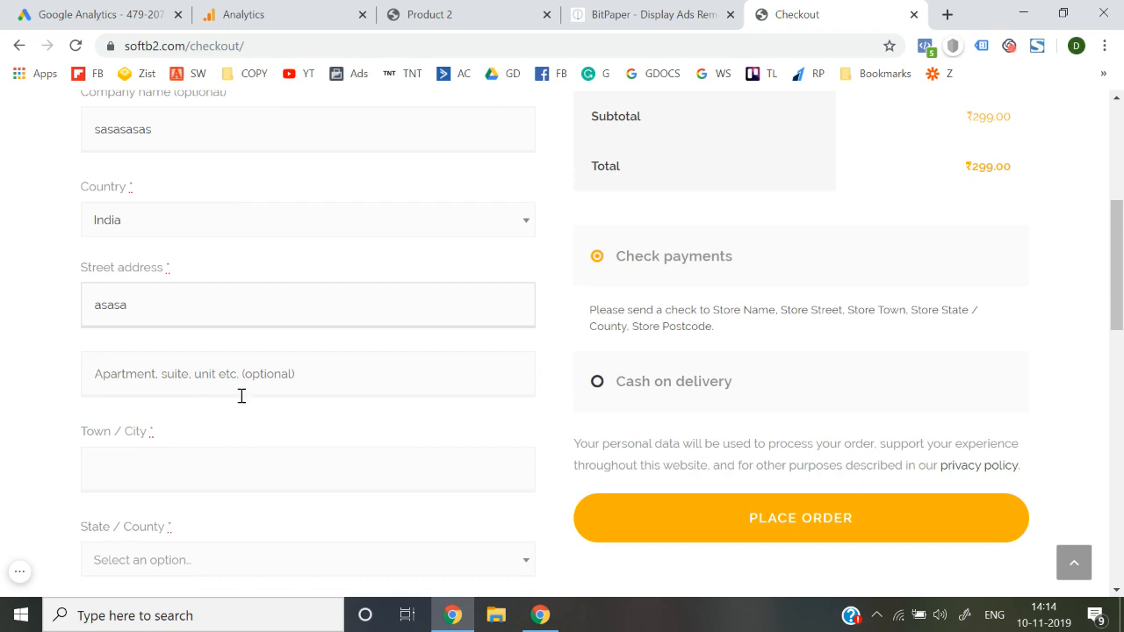
left_click(267, 388)
type("sasas")
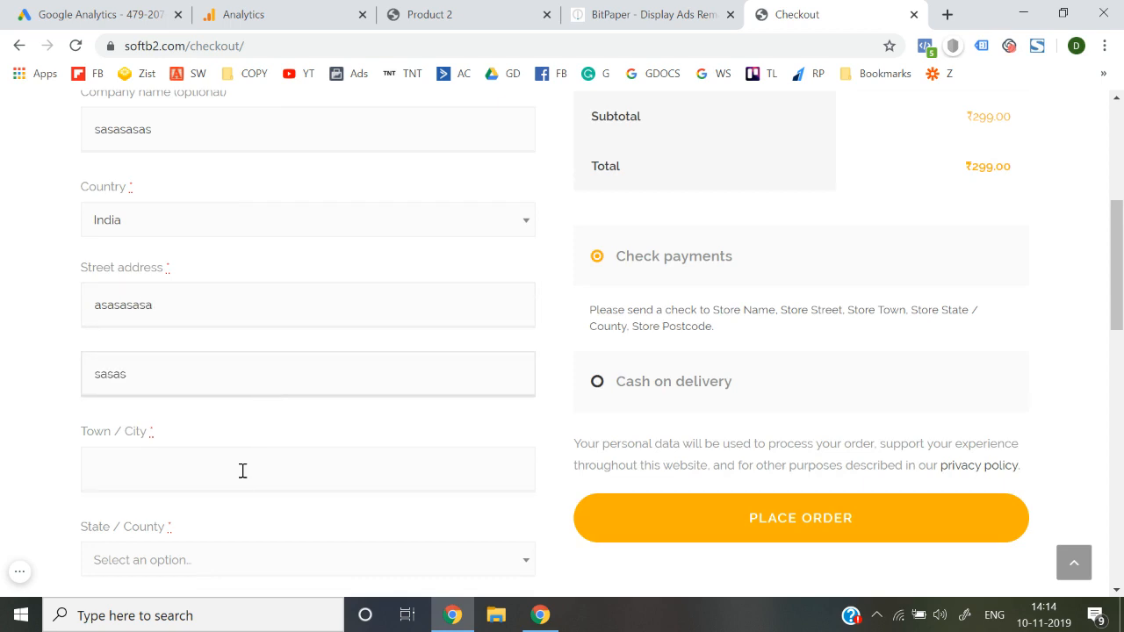
Fill in the billing town or city as Delhi.
left_click(242, 471)
type("delhi")
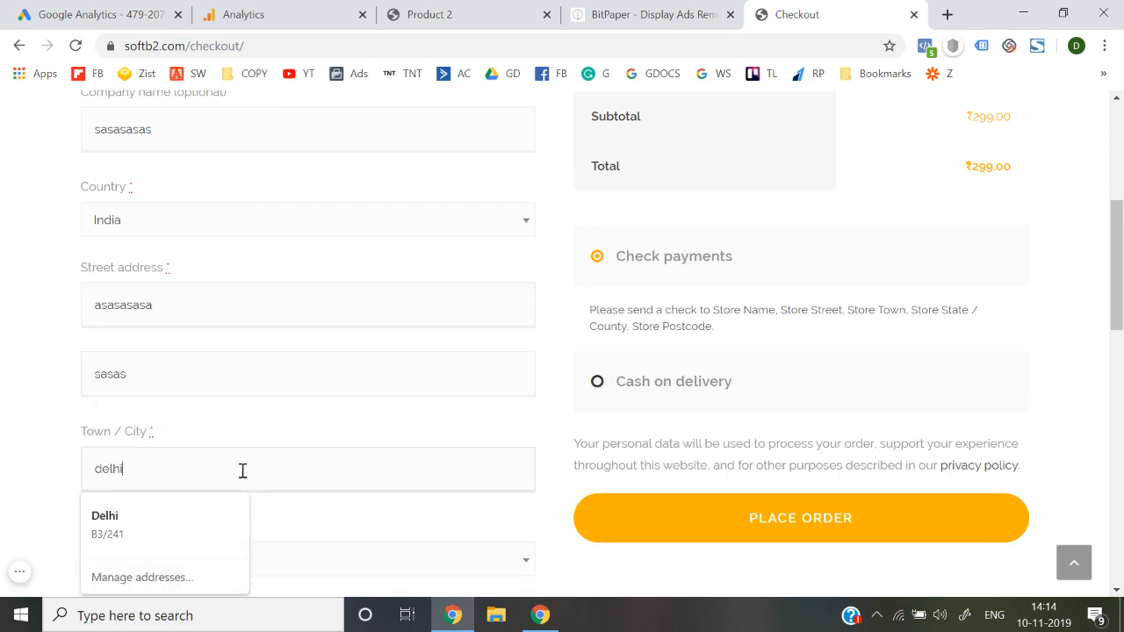
double_click(213, 466)
type("Delhi")
Find and select Delhi as the billing state.
scroll(214, 466, "down", 2)
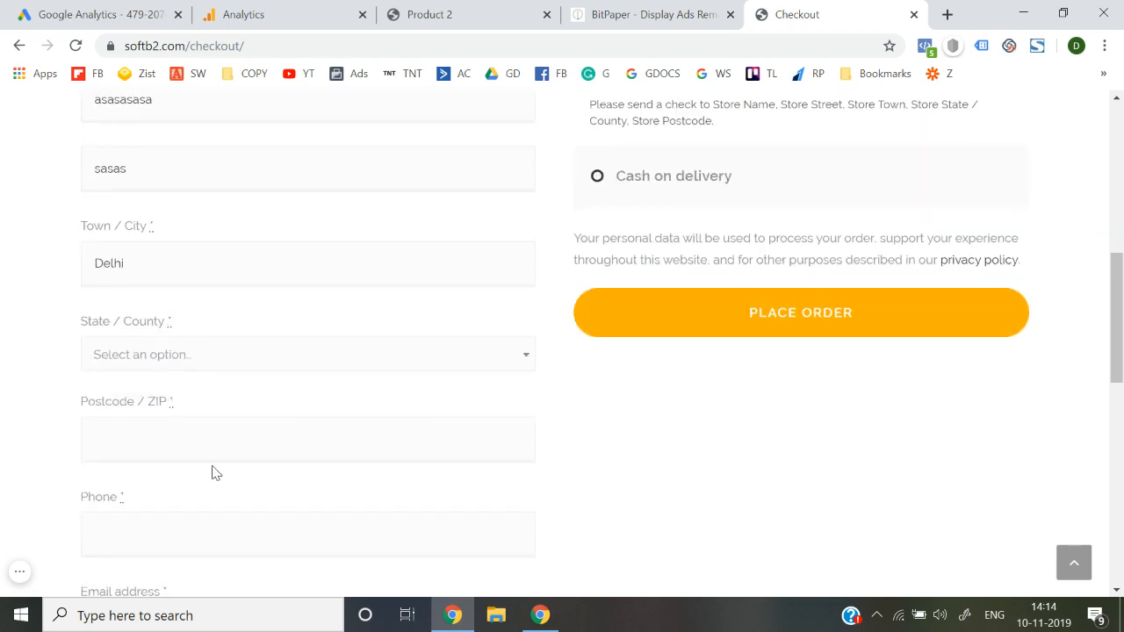
left_click(296, 365)
type("indi")
type("a")
key("BackSpace")
key("BackSpace")
key("BackSpace")
key("BackSpace")
key("BackSpace")
type("d")
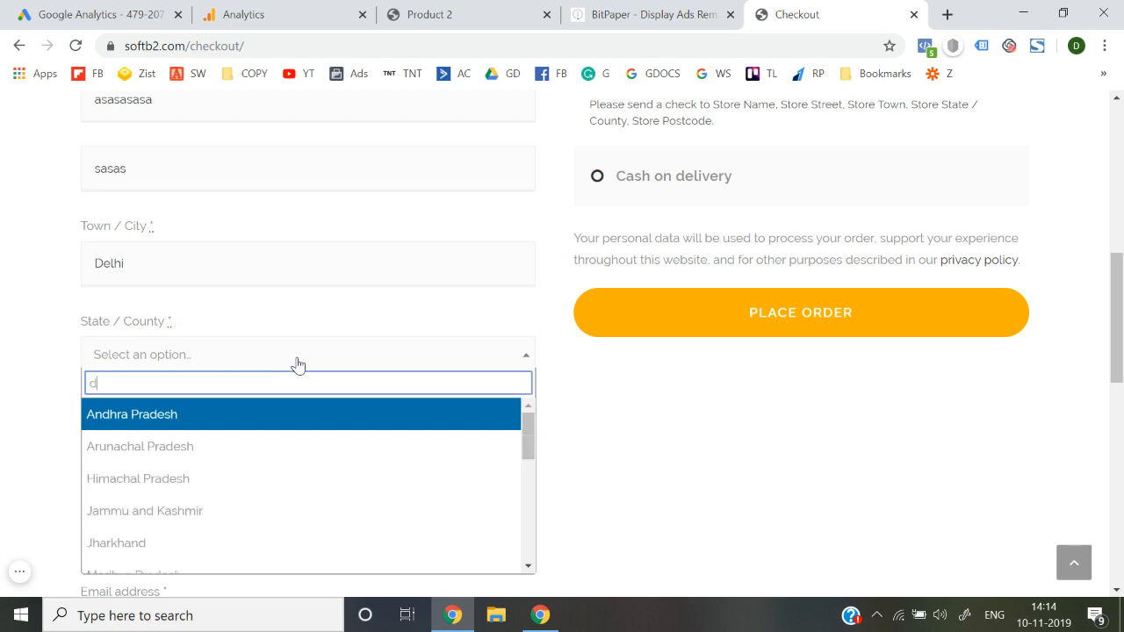
type("el")
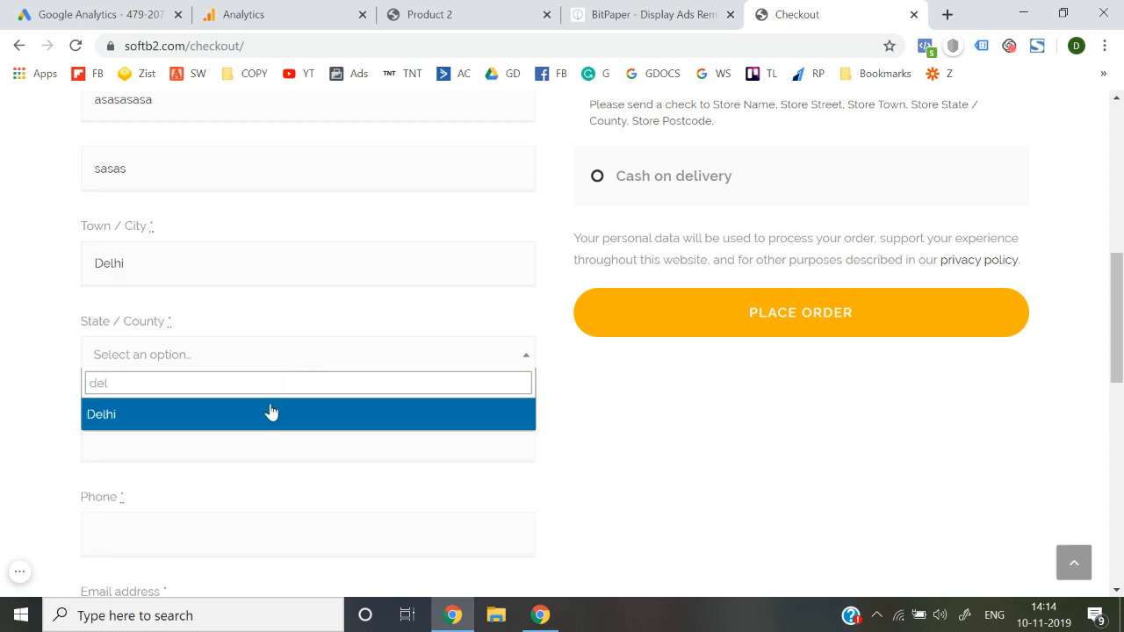
left_click(271, 412)
Fill in the postcode, copy the same number into the phone field, and enter the contact's email address.
scroll(271, 410, "down", 2)
left_click(317, 316)
type("110018122")
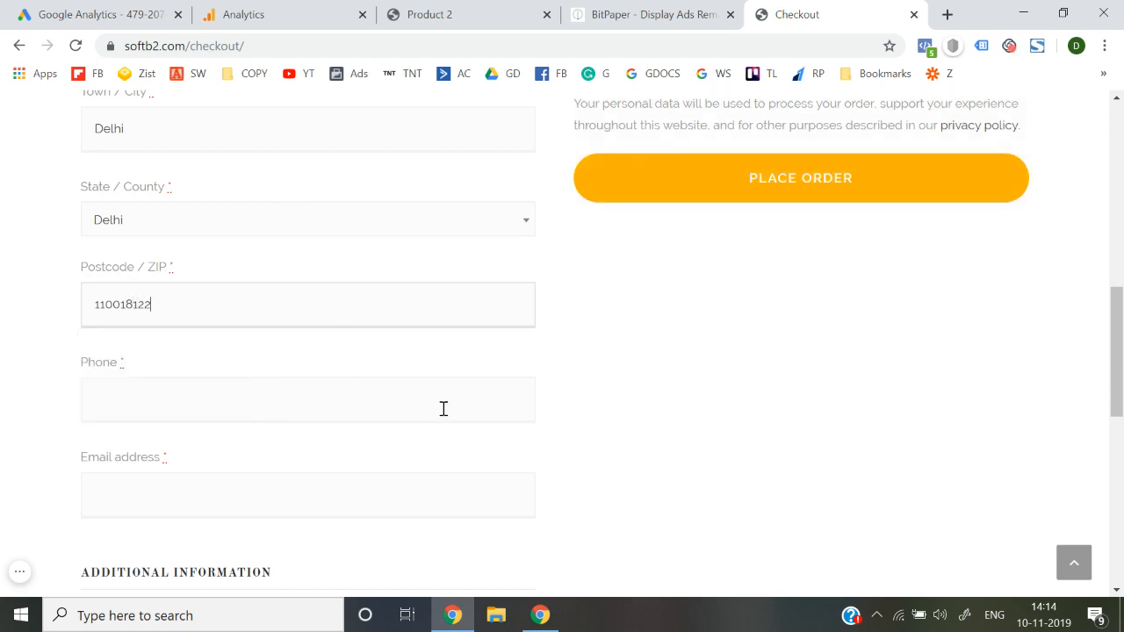
key("ctrl+a")
key("ctrl+c")
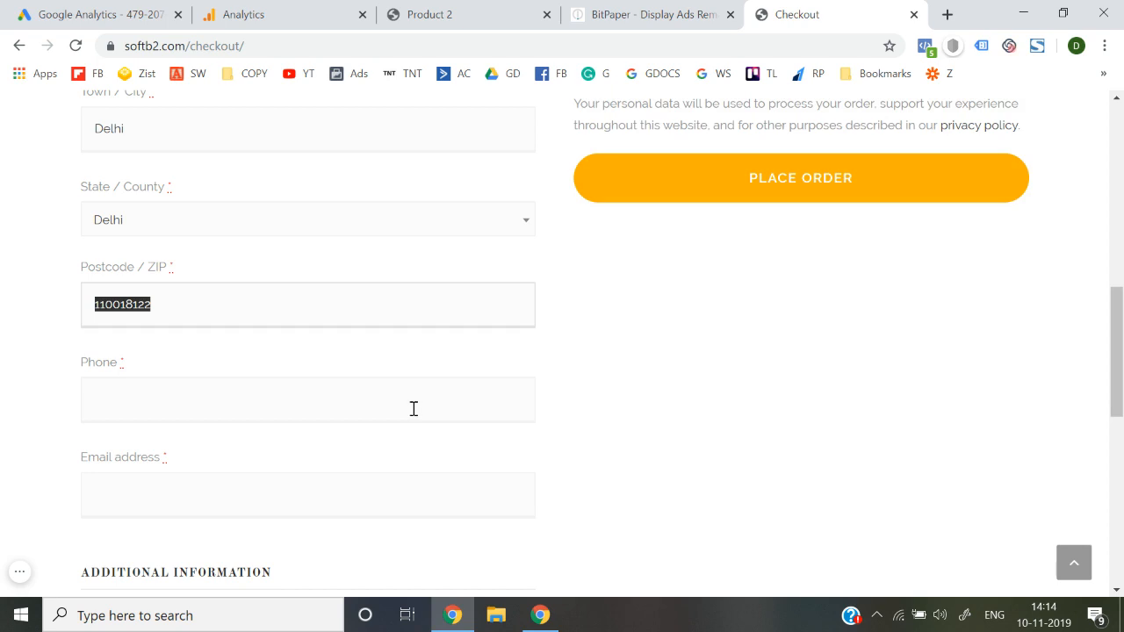
left_click(413, 408)
key("ctrl+v")
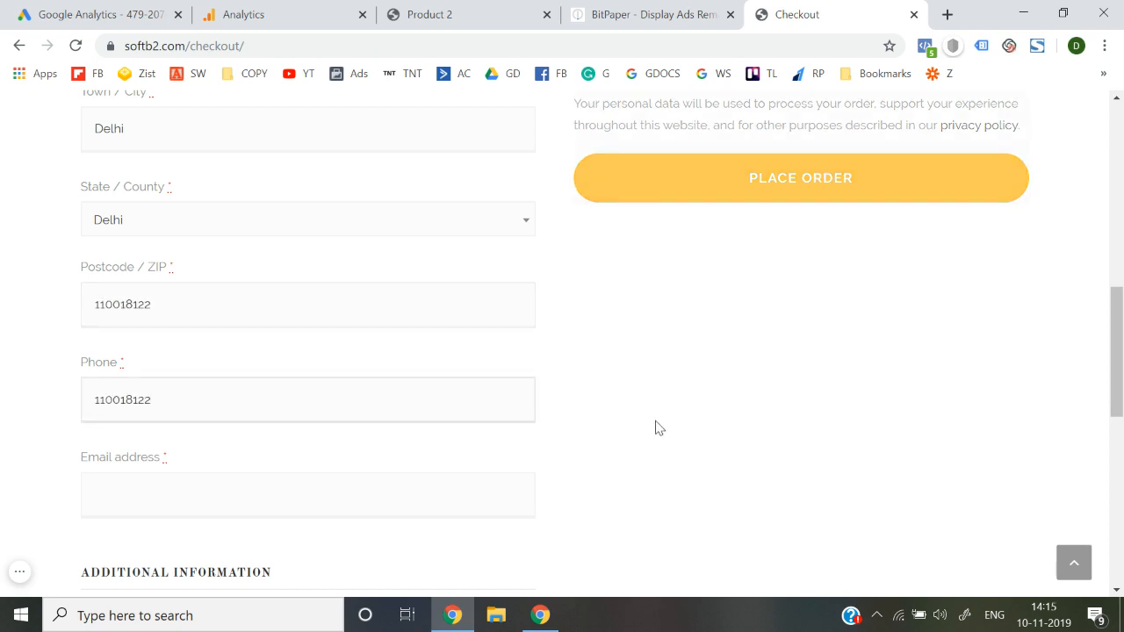
left_click(465, 484)
type("abc")
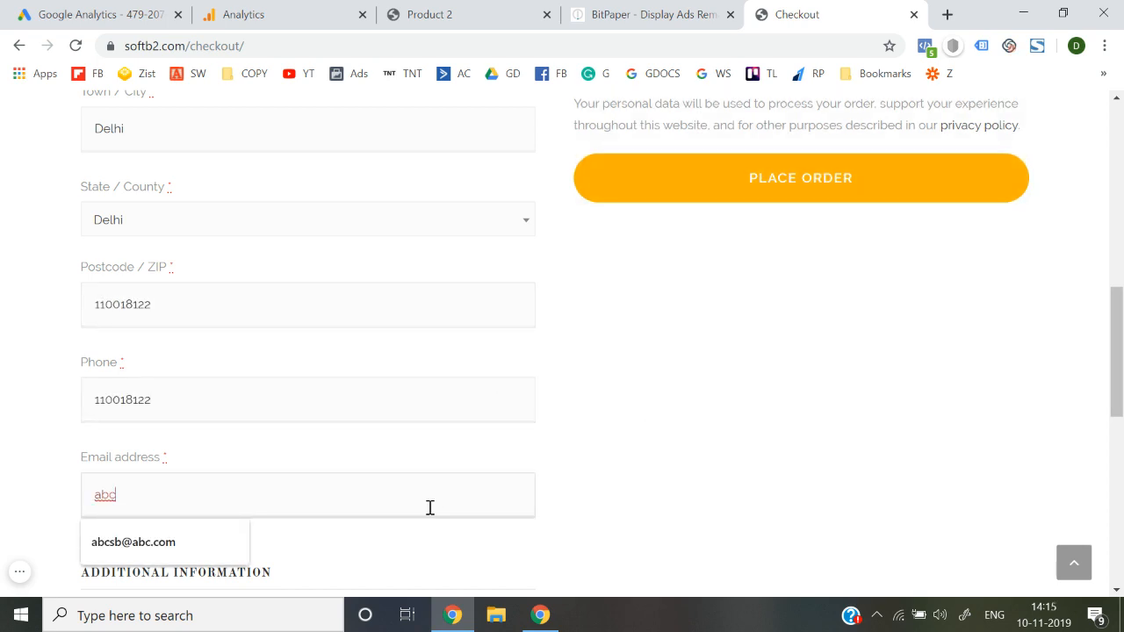
left_click(224, 540)
Choose Cash on delivery as the payment method and place the order.
scroll(686, 439, "down", 3)
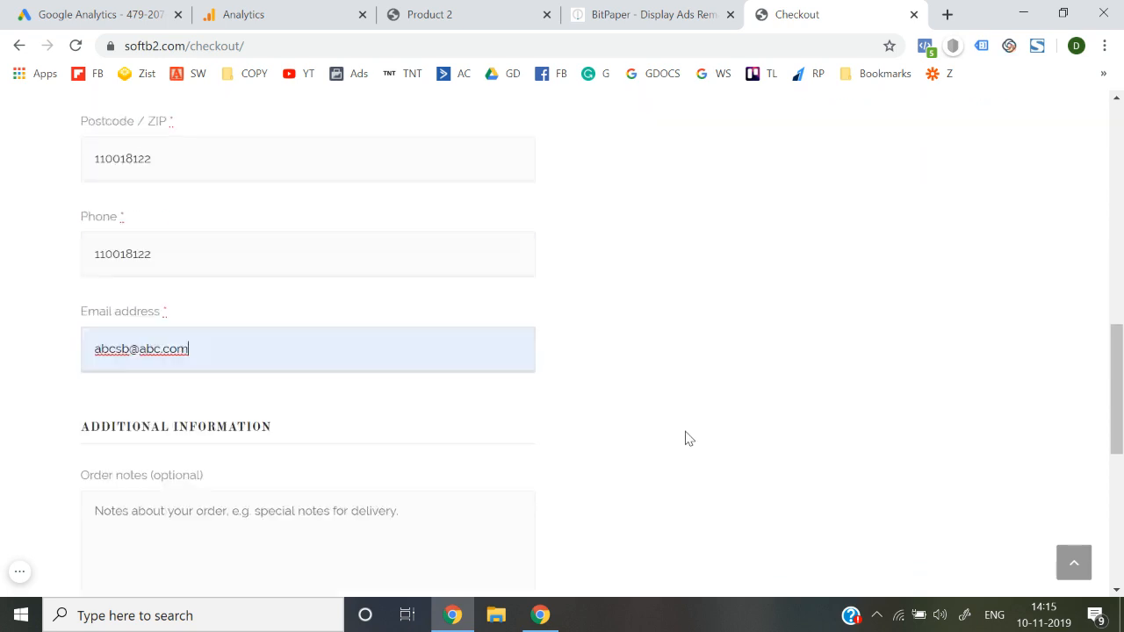
scroll(729, 429, "up", 5)
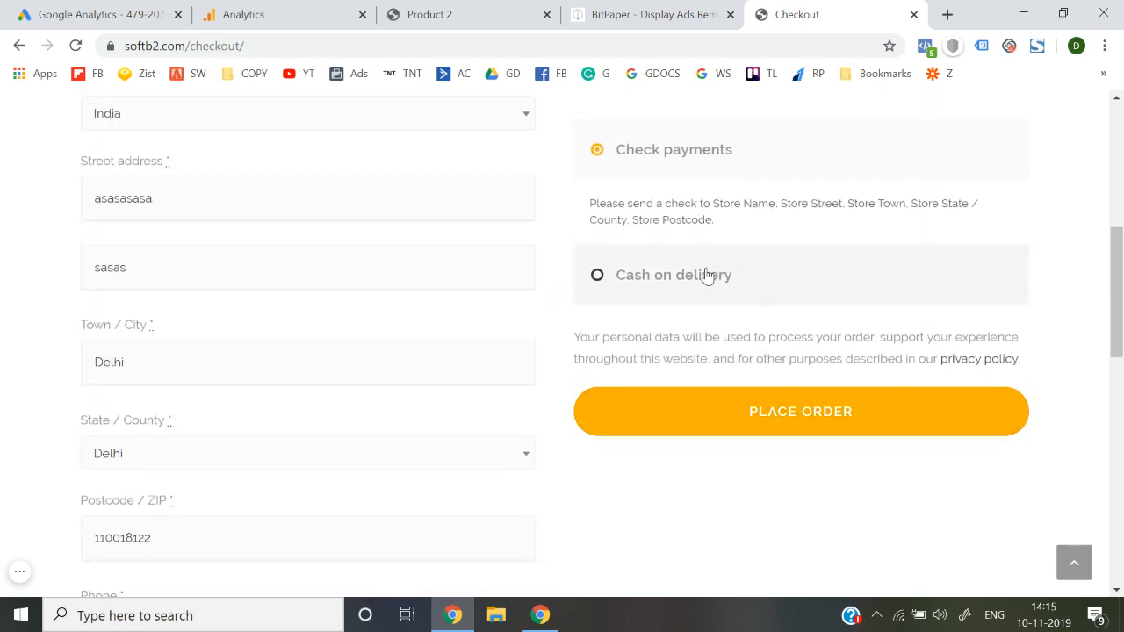
left_click(708, 275)
left_click(764, 410)
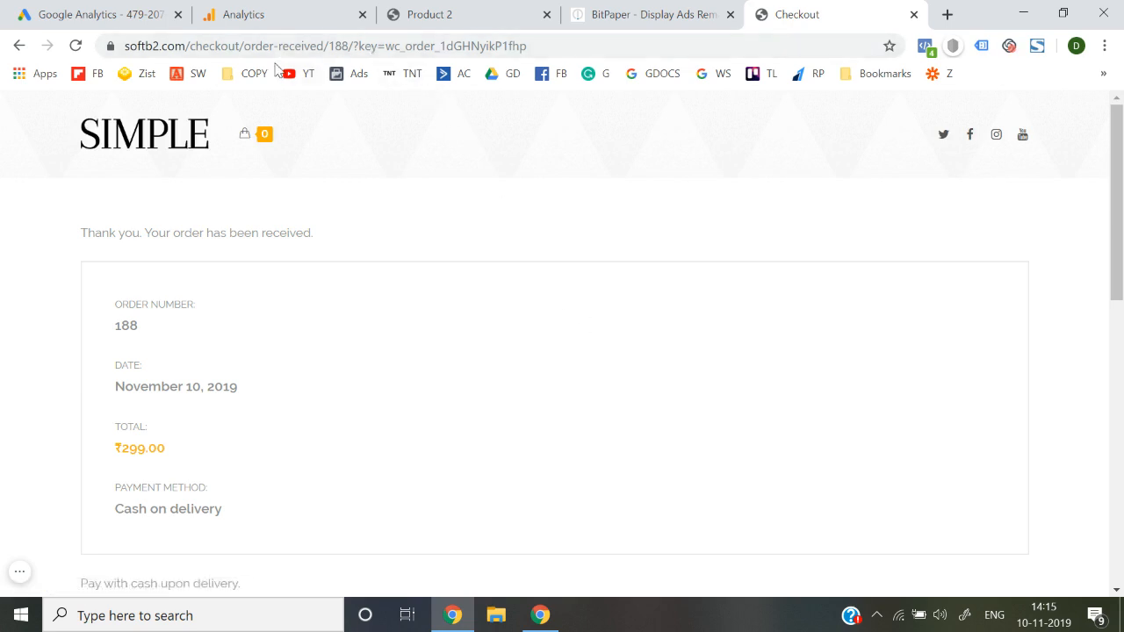
Reload the thank-you page without the key query string in its address and highlight the "order-received" part of the URL.
left_click_drag(357, 47, 619, 55)
key("BackSpace")
key("Return")
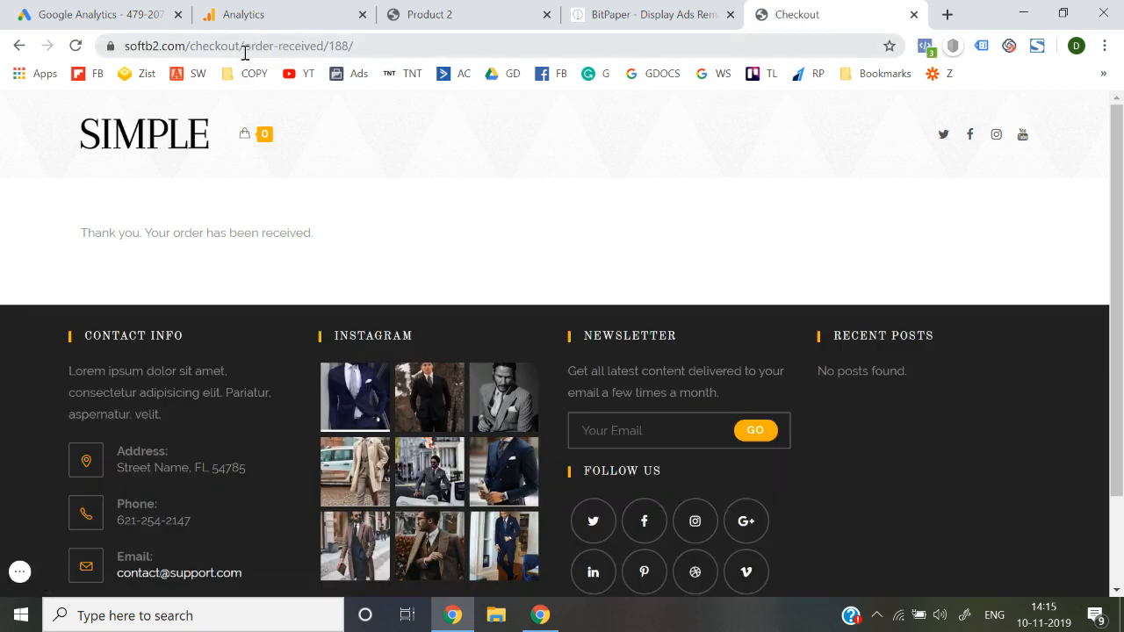
left_click_drag(244, 49, 321, 49)
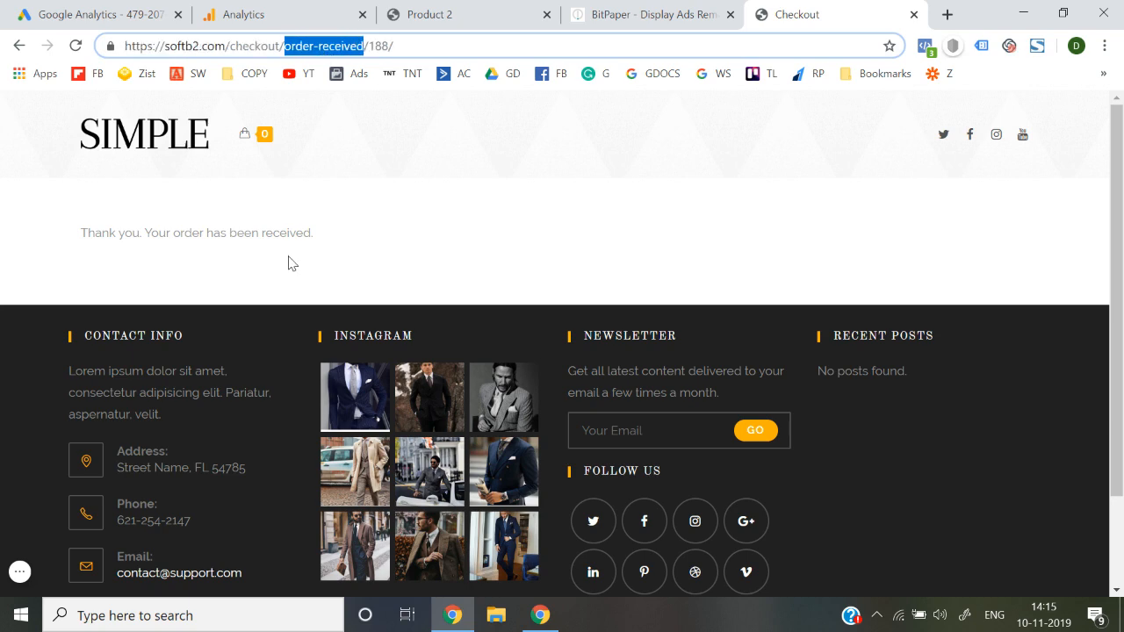
left_click(323, 266)
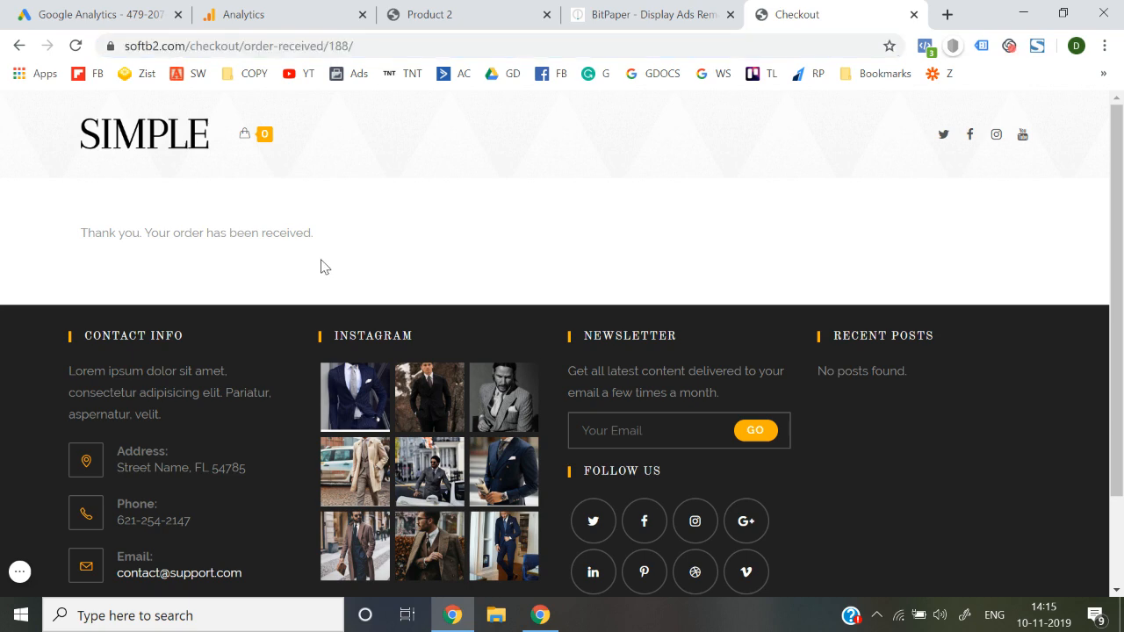
Compare the Product 2 page and the order-received page with the "Product page" to "Thankyou page" sketch on the whiteboard.
left_click(495, 11)
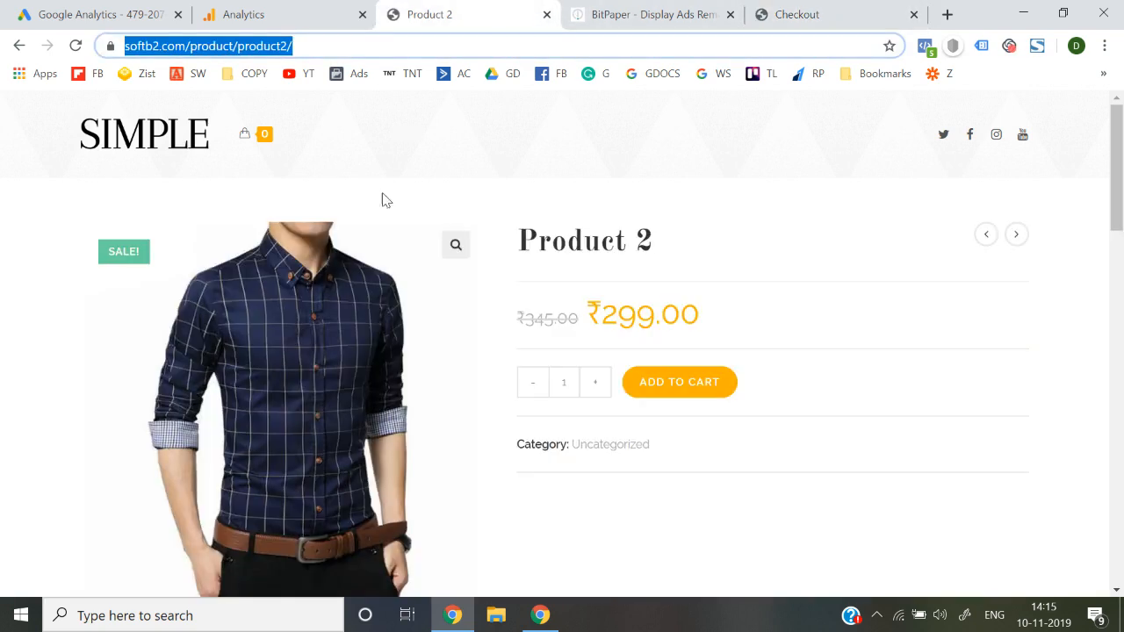
left_click(800, 9)
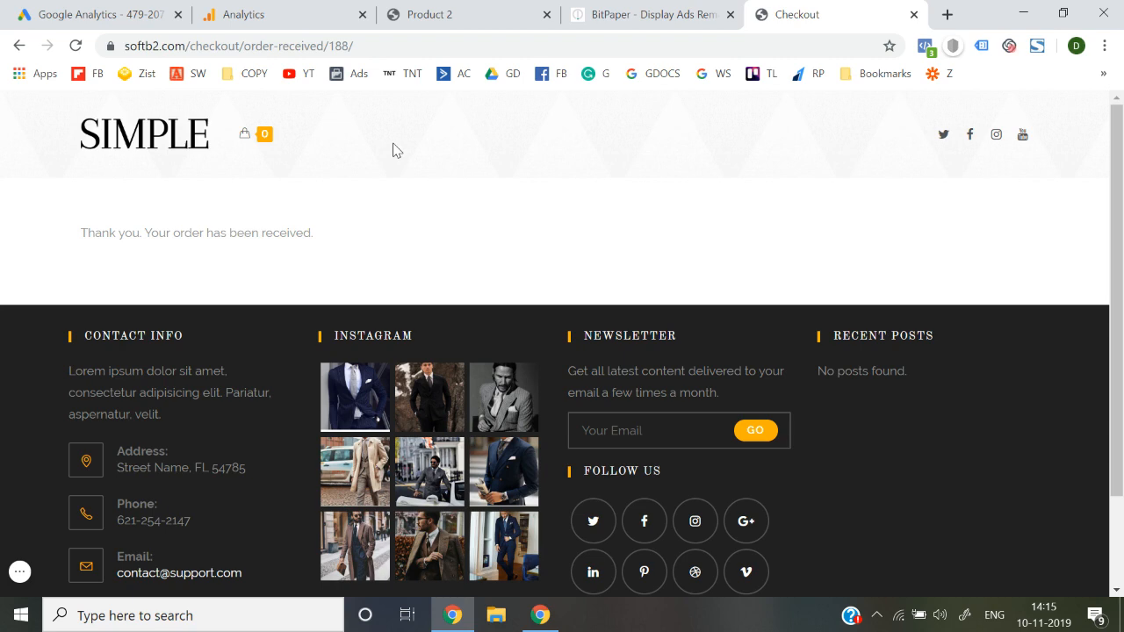
left_click(590, 11)
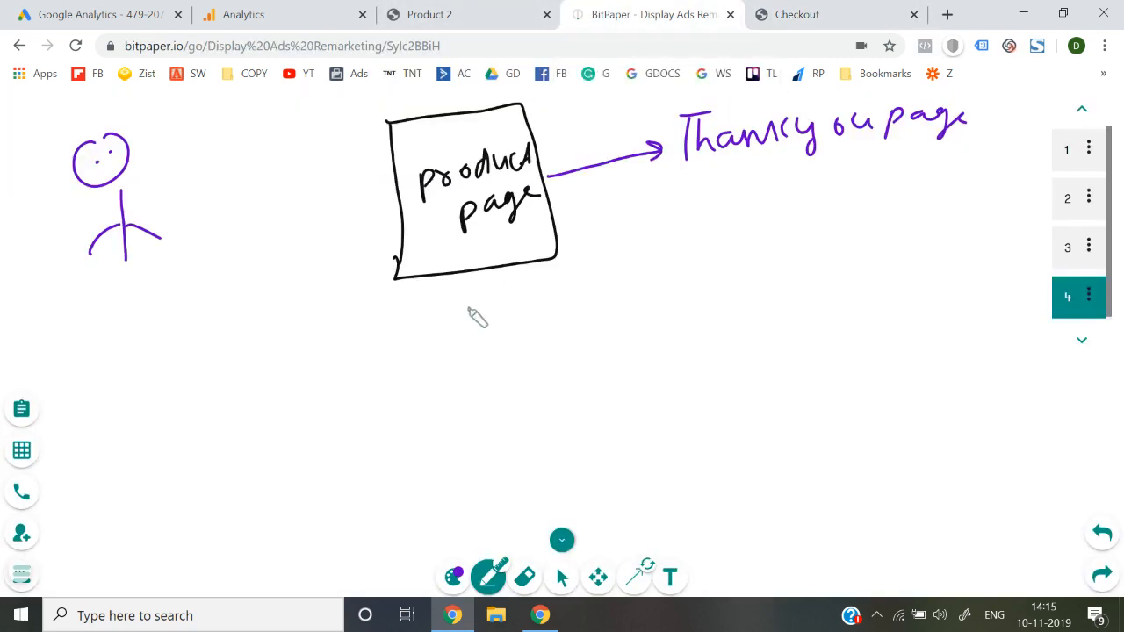
left_click(501, 8)
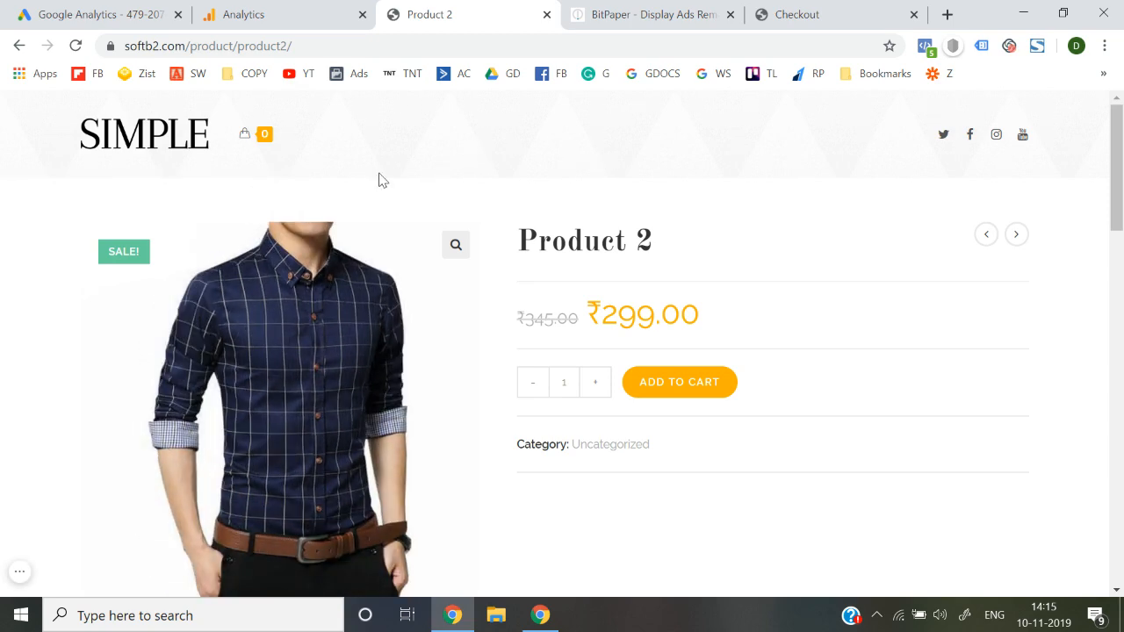
left_click(865, 11)
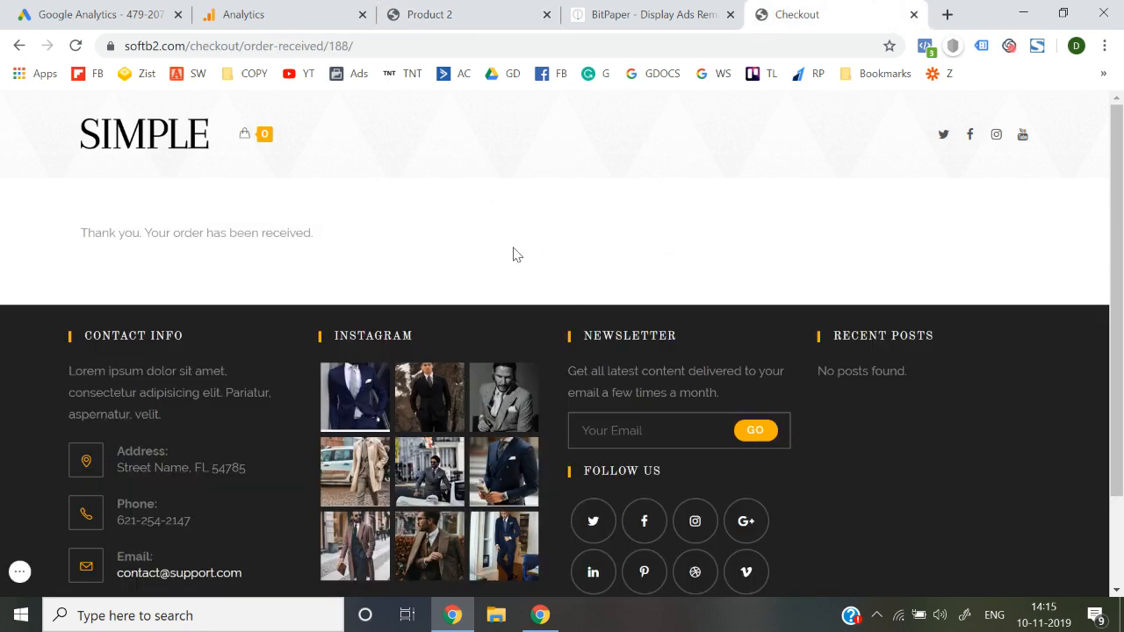
Switch to Google Analytics and open the Audiences settings under the softb2.com property's Audience Definitions.
left_click(337, 10)
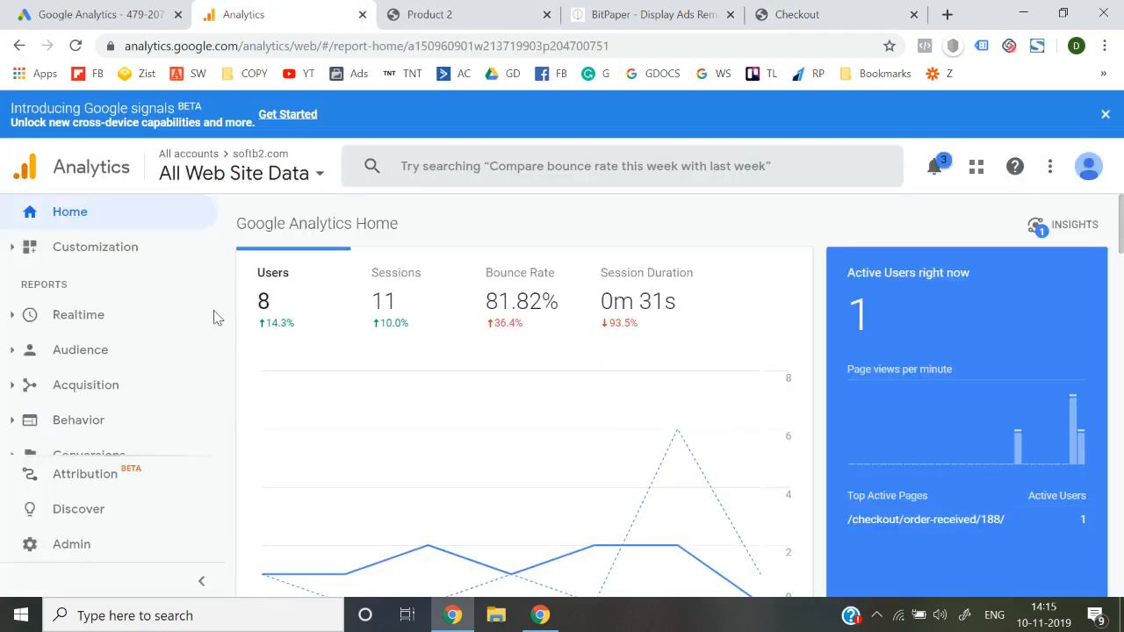
scroll(133, 384, "down", 1)
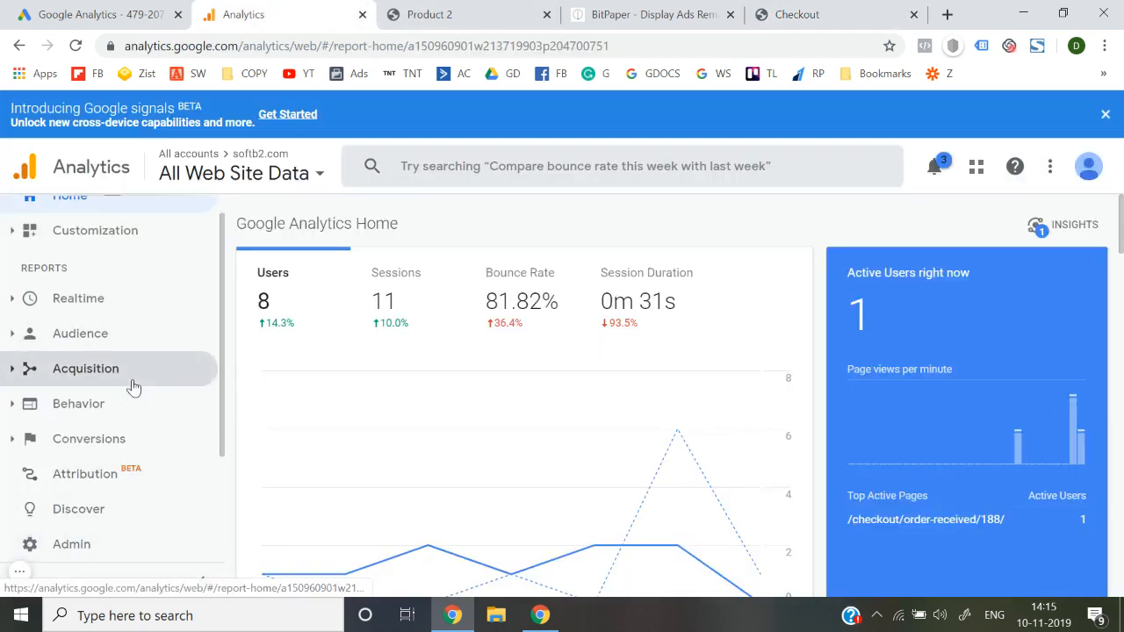
left_click(74, 547)
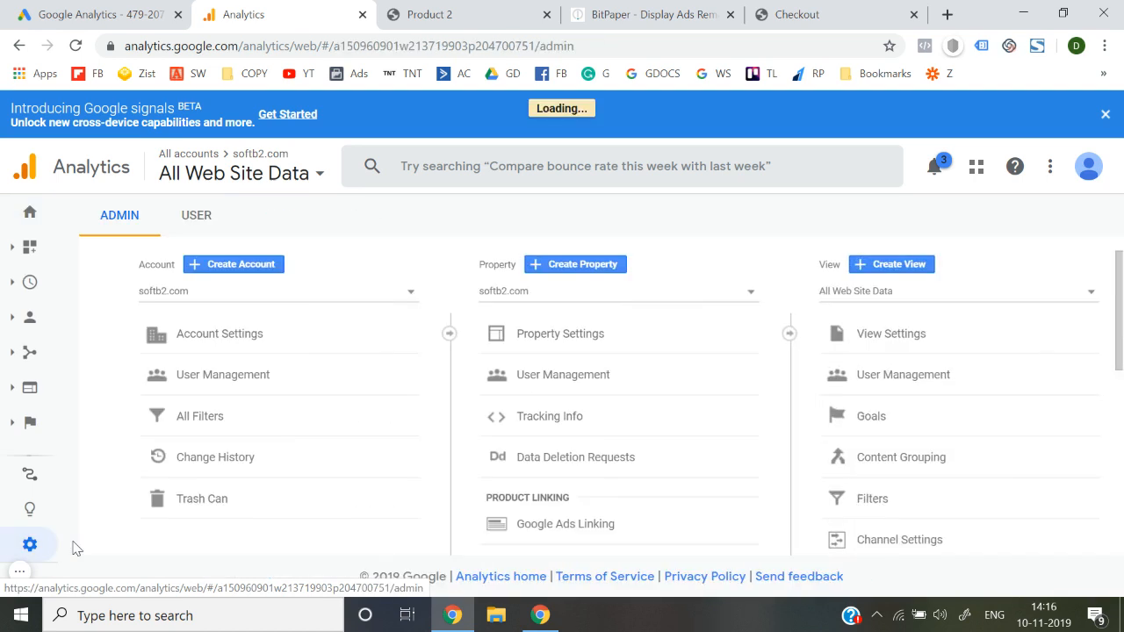
scroll(460, 443, "down", 3)
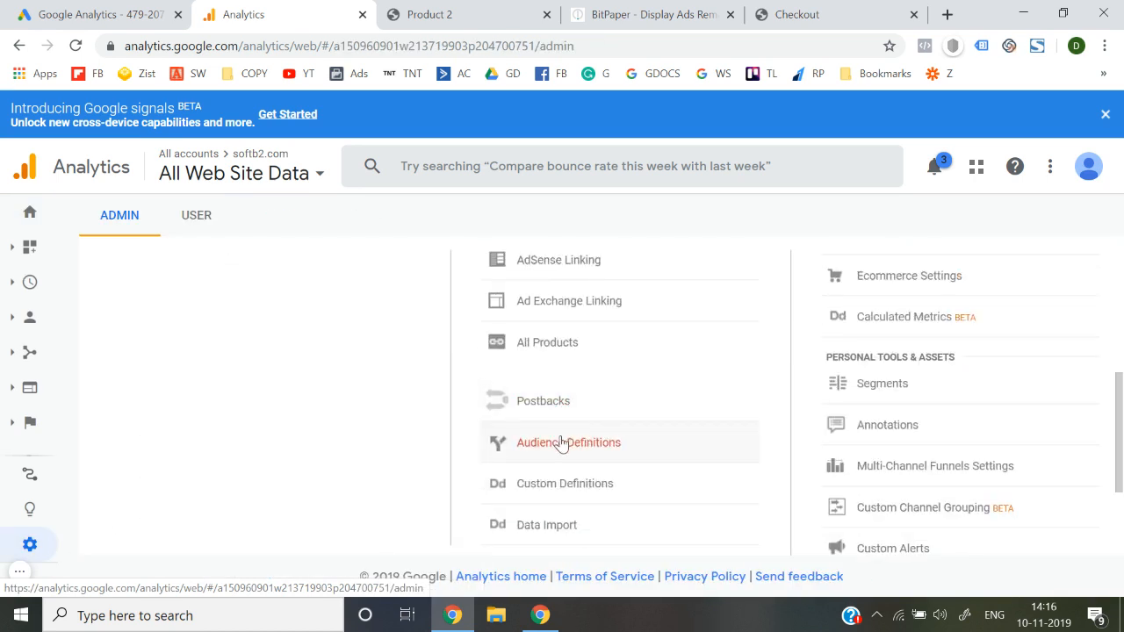
left_click(562, 443)
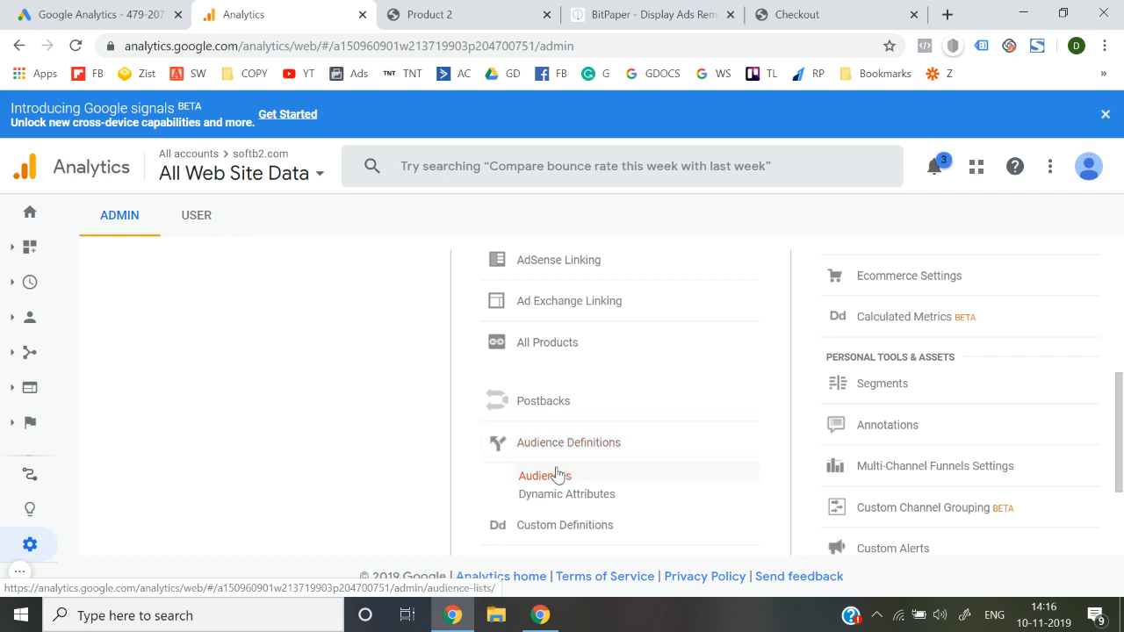
left_click(557, 475)
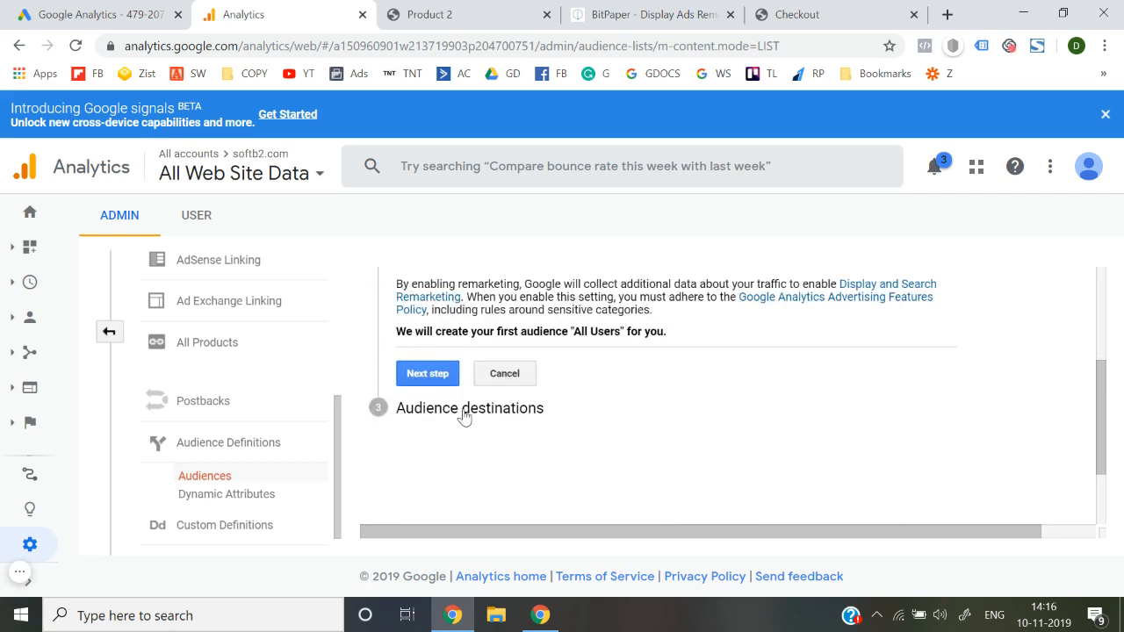
Enable remarketing with the All Users audience, publishing it to the Softb2 Google Ads account as its destination.
left_click(435, 380)
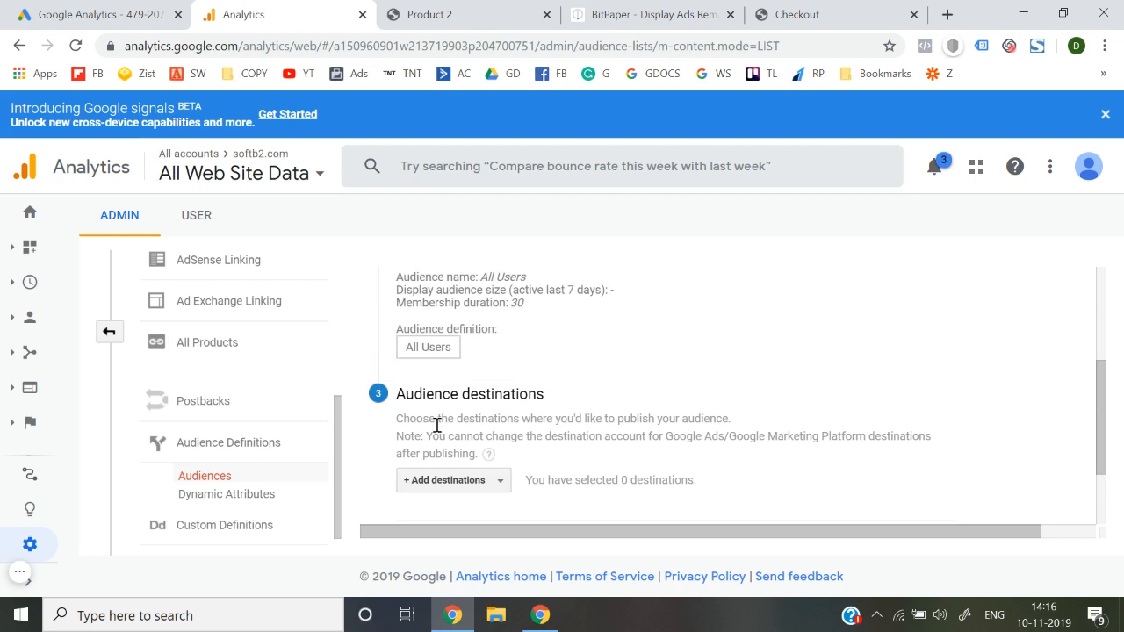
left_click(453, 379)
left_click(464, 494)
left_click(790, 396)
scroll(790, 396, "down", 1)
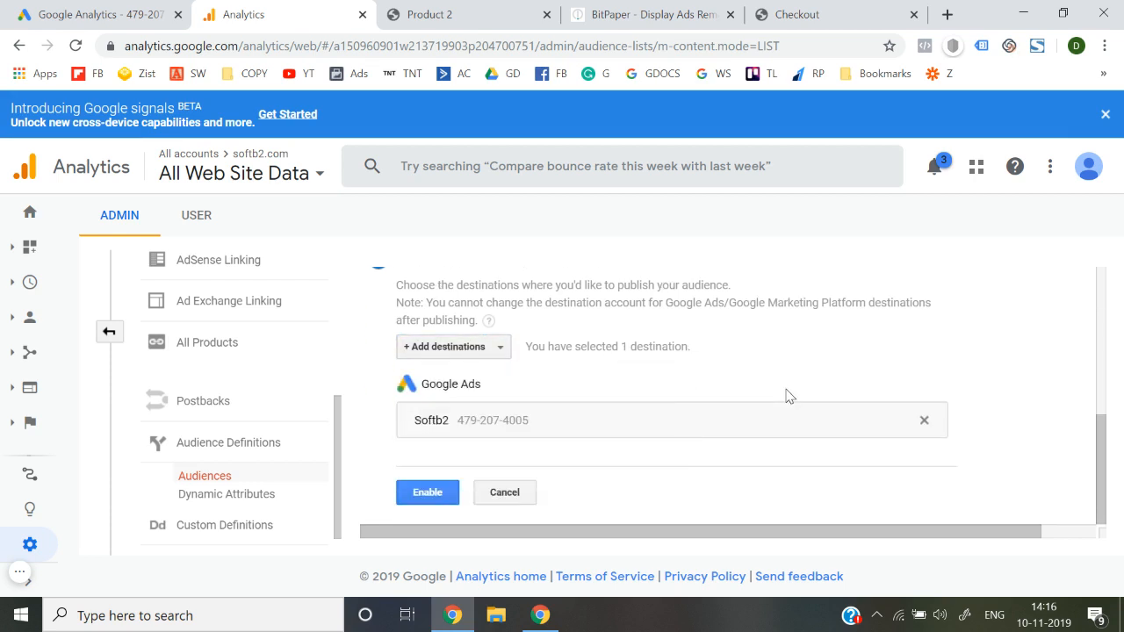
left_click(436, 492)
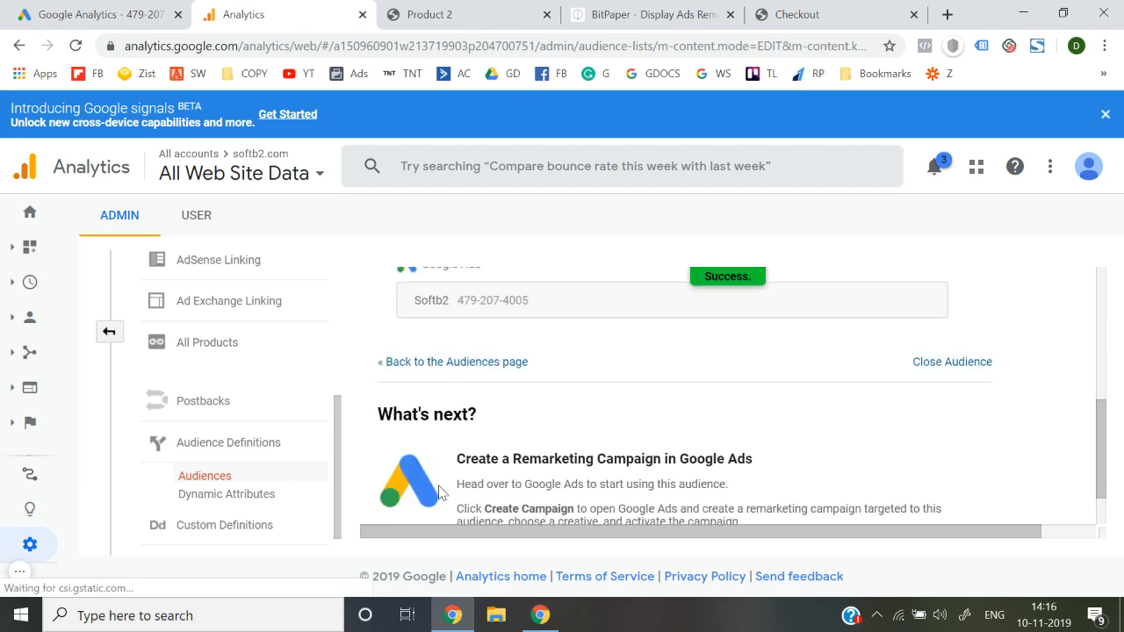
scroll(440, 491, "down", 1)
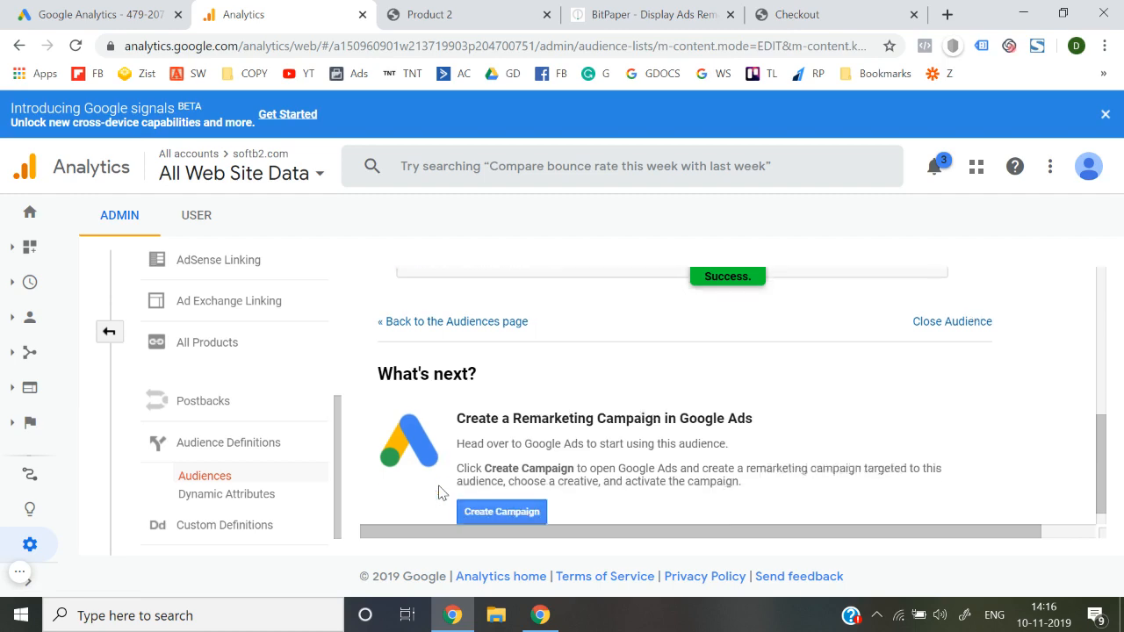
Return to the Audiences list and check the Product 2 page that the next audience targets.
left_click(481, 321)
left_click(484, 10)
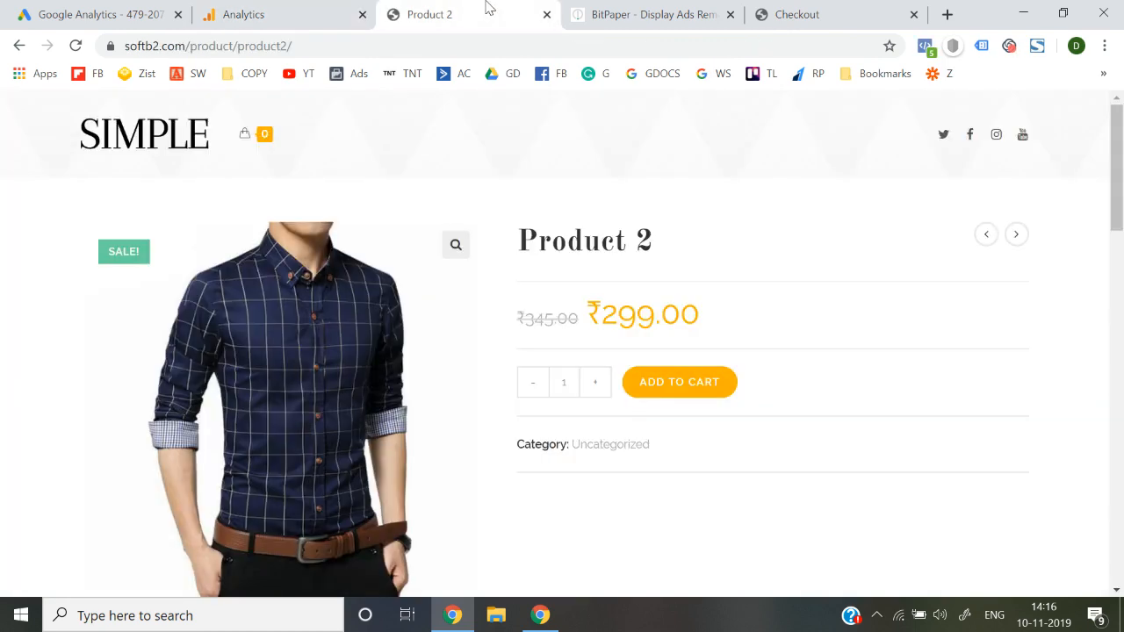
left_click(368, 45)
left_click(303, 11)
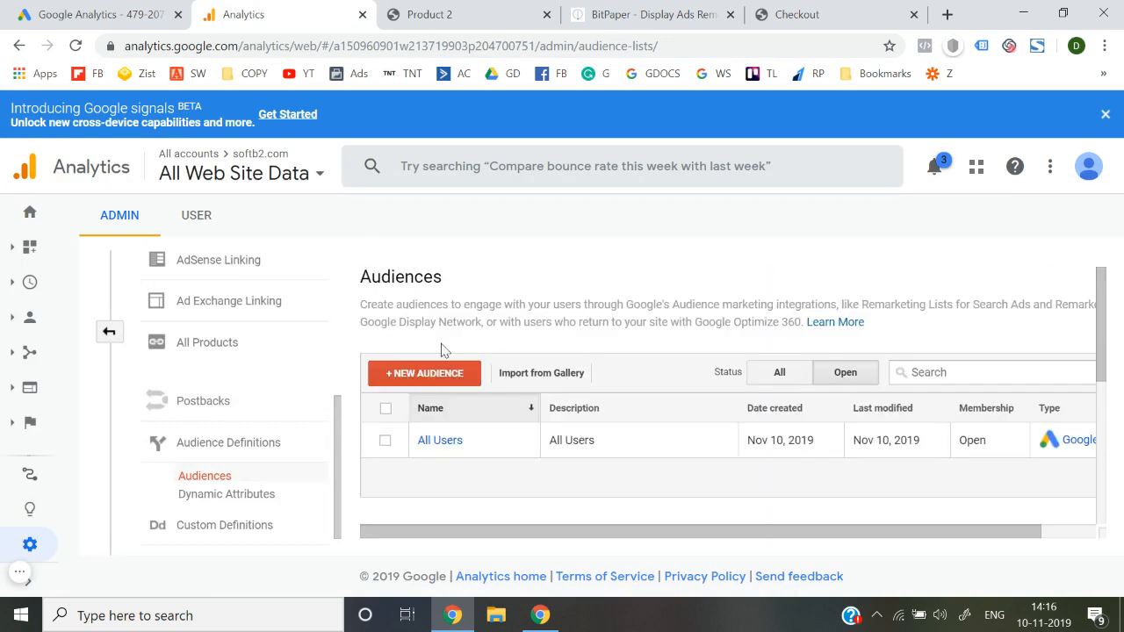
Start a new audience with a custom definition in the Audience Builder and dismiss the Google signals banner.
left_click(446, 380)
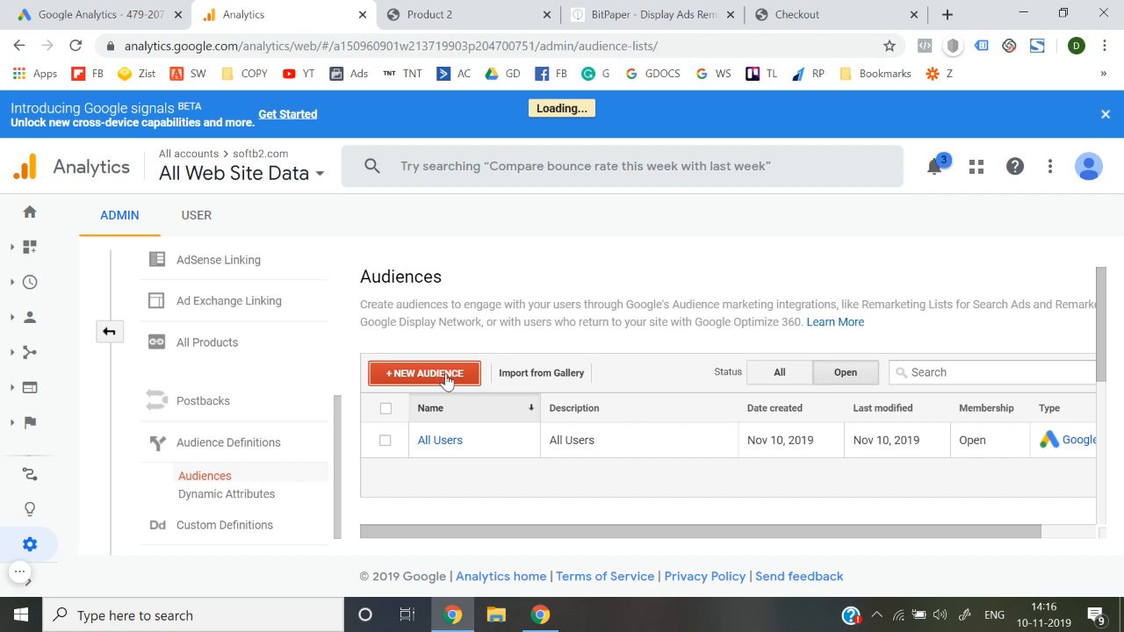
scroll(478, 408, "down", 2)
scroll(478, 408, "up", 2)
scroll(479, 408, "down", 1)
scroll(479, 409, "up", 1)
left_click(1104, 114)
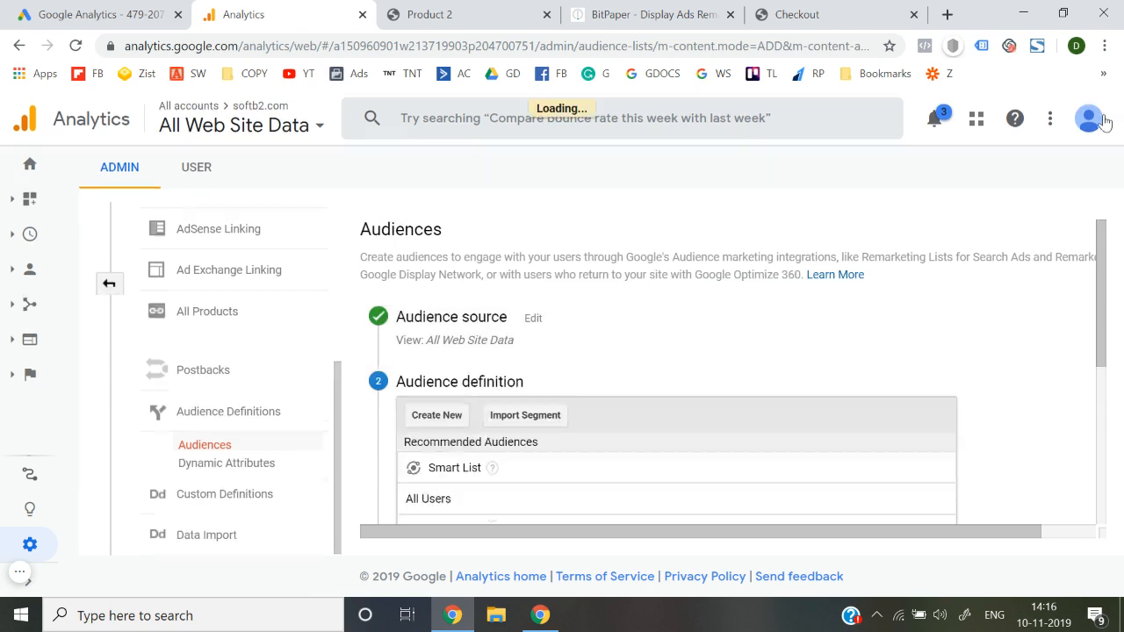
left_click(451, 414)
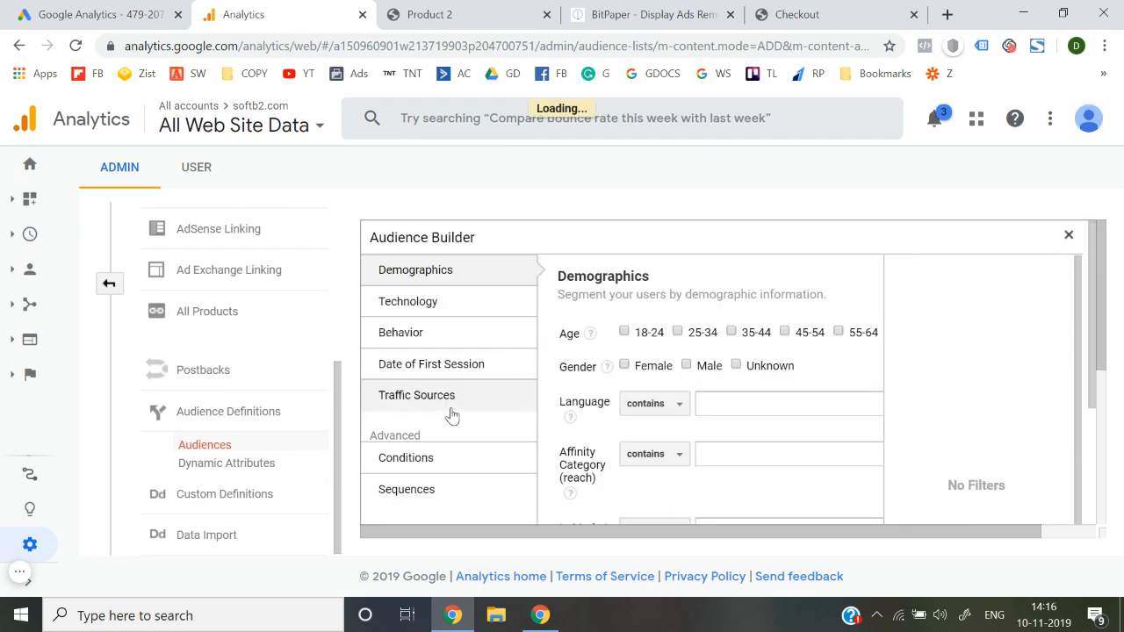
Set up an audience condition on the Page dimension with the "exactly matches" operator.
left_click(427, 456)
left_click(656, 373)
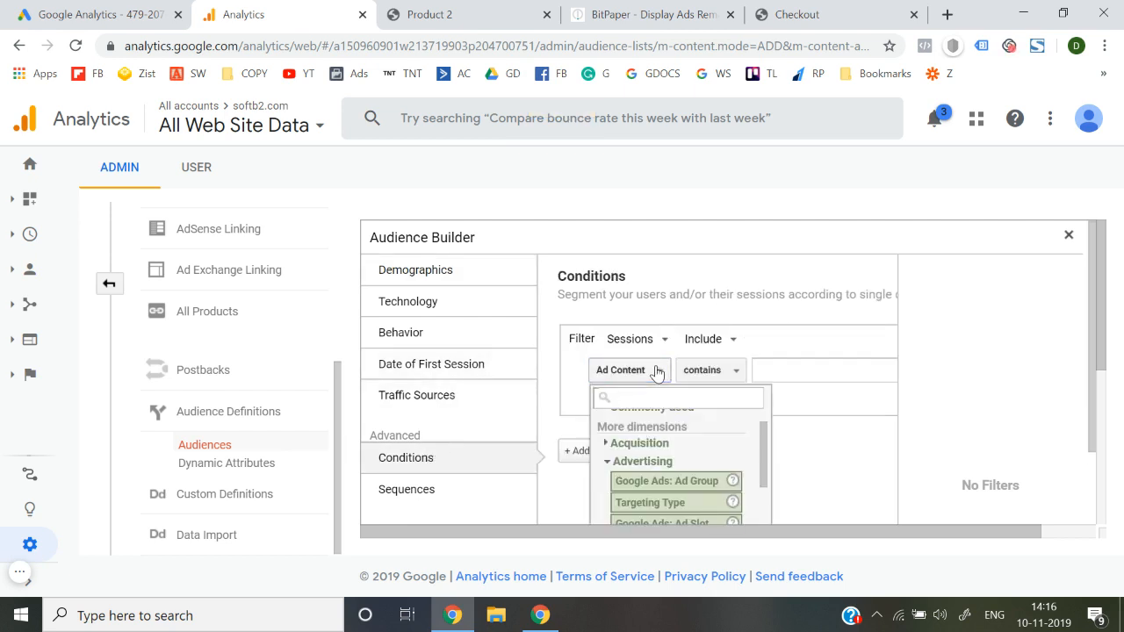
type("page")
scroll(646, 430, "down", 5)
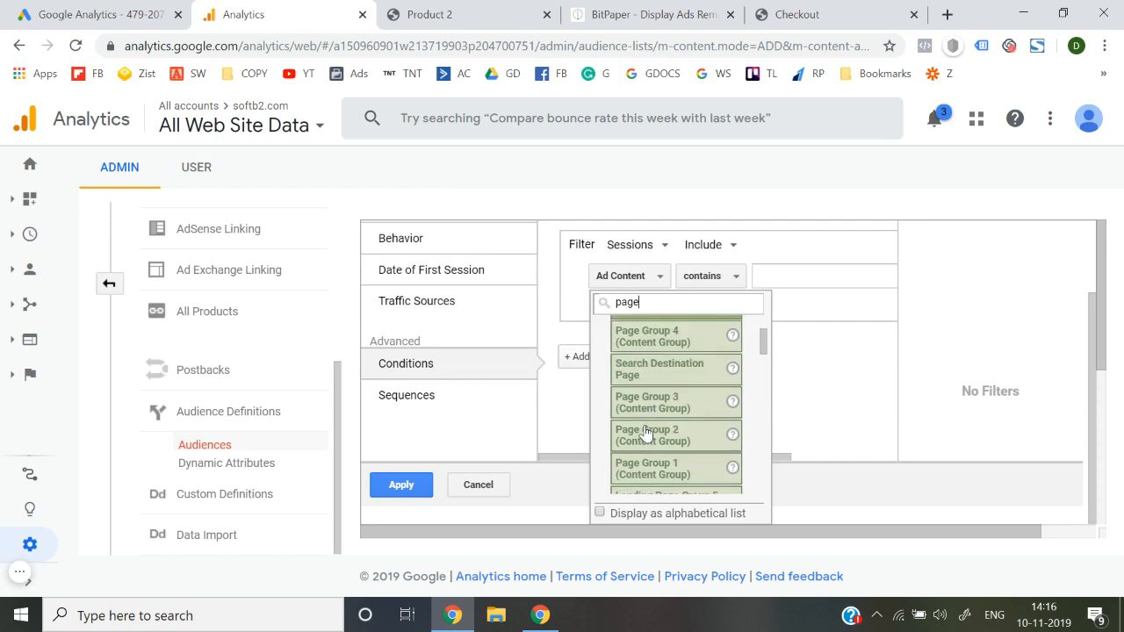
scroll(645, 430, "down", 4)
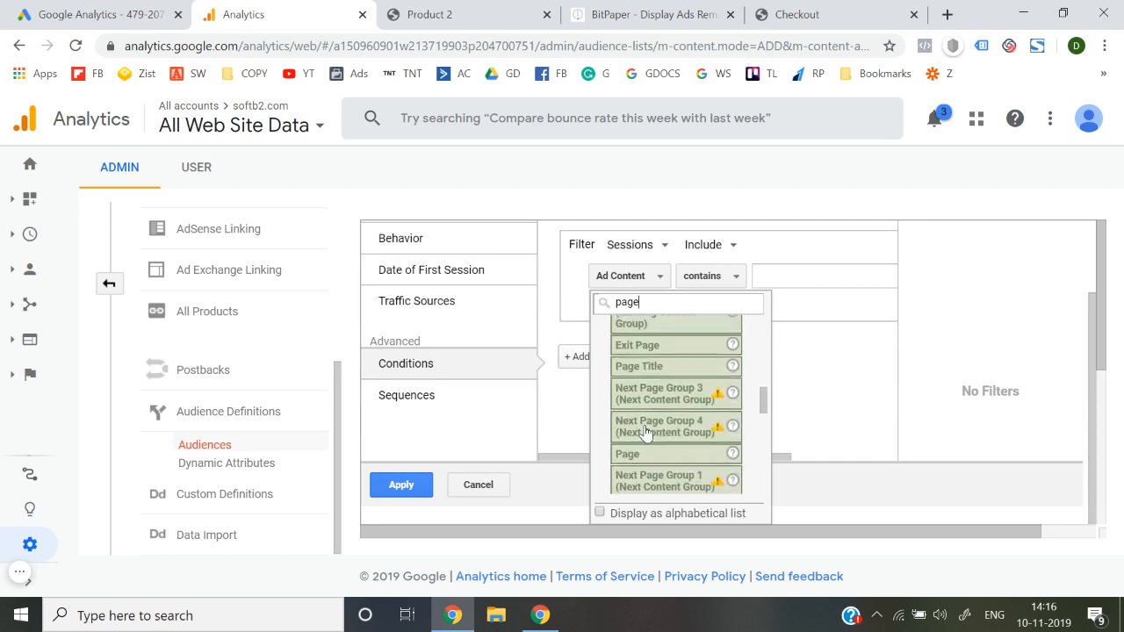
left_click(658, 454)
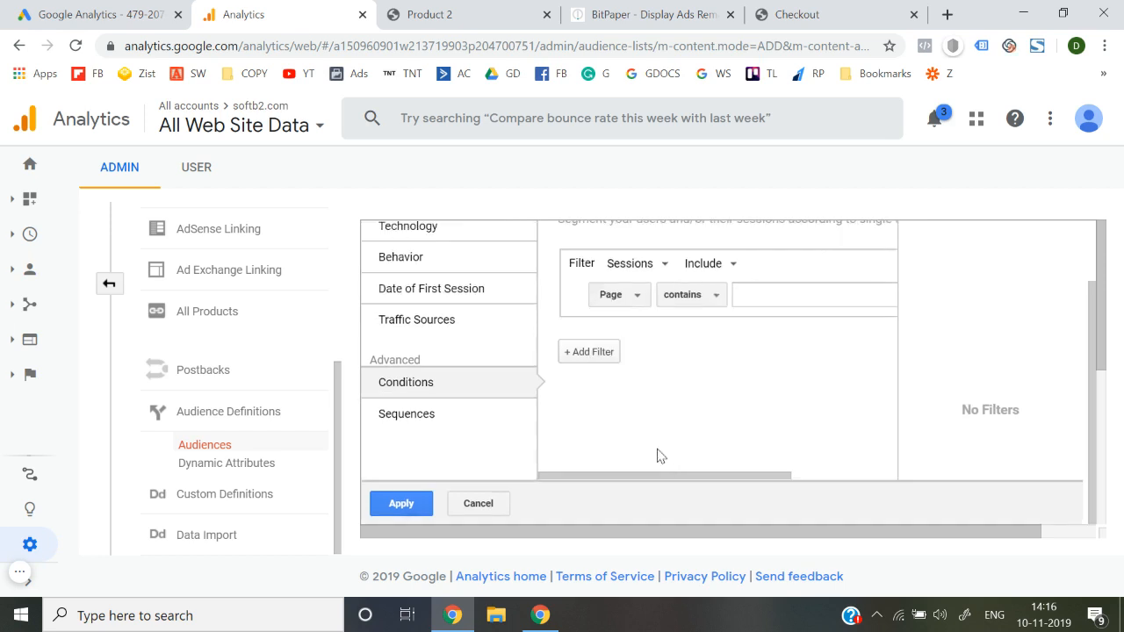
left_click(706, 301)
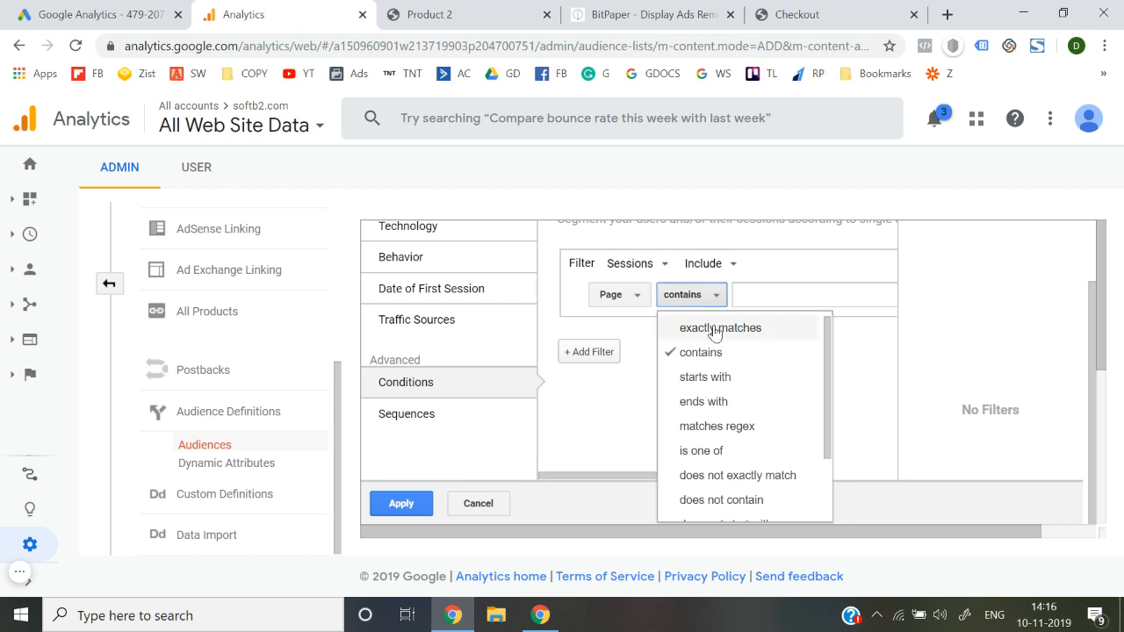
left_click(712, 327)
Copy the path /product/product2/ from the Product 2 page's address into the Page condition and apply the definition.
left_click(456, 14)
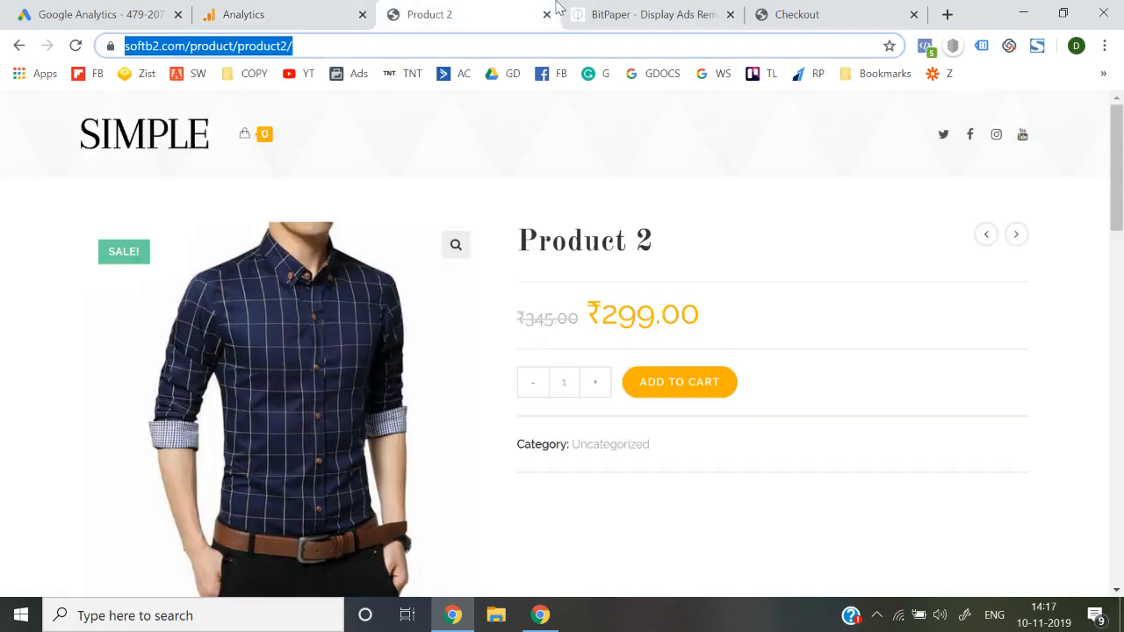
left_click(203, 49)
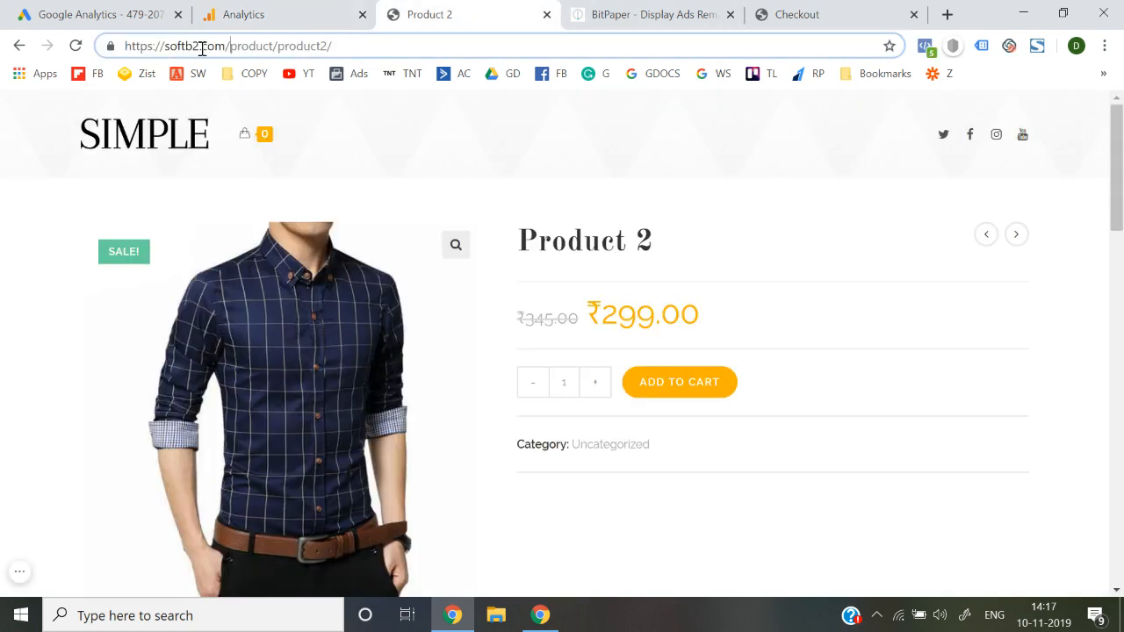
left_click_drag(227, 48, 377, 58)
key("ctrl+c")
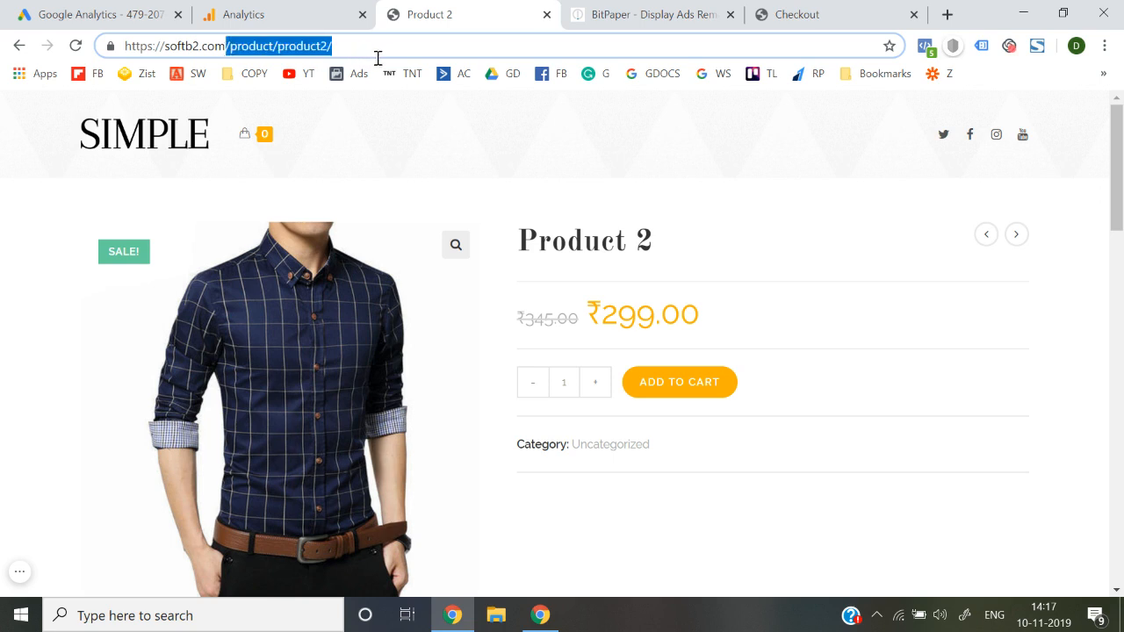
left_click(334, 8)
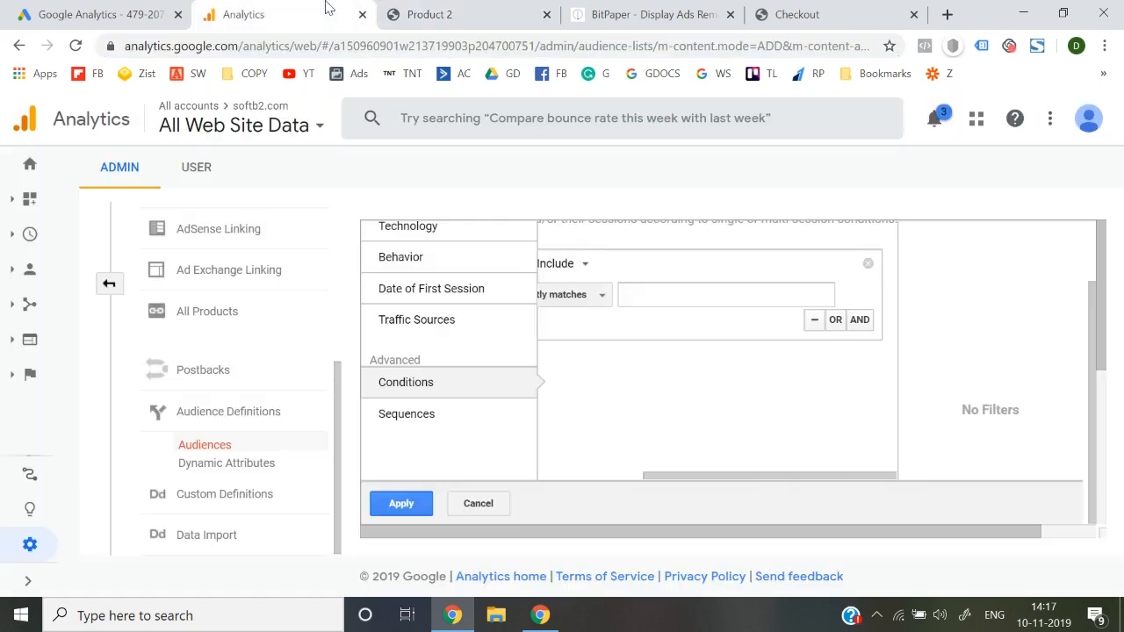
left_click(678, 295)
key("ctrl+v")
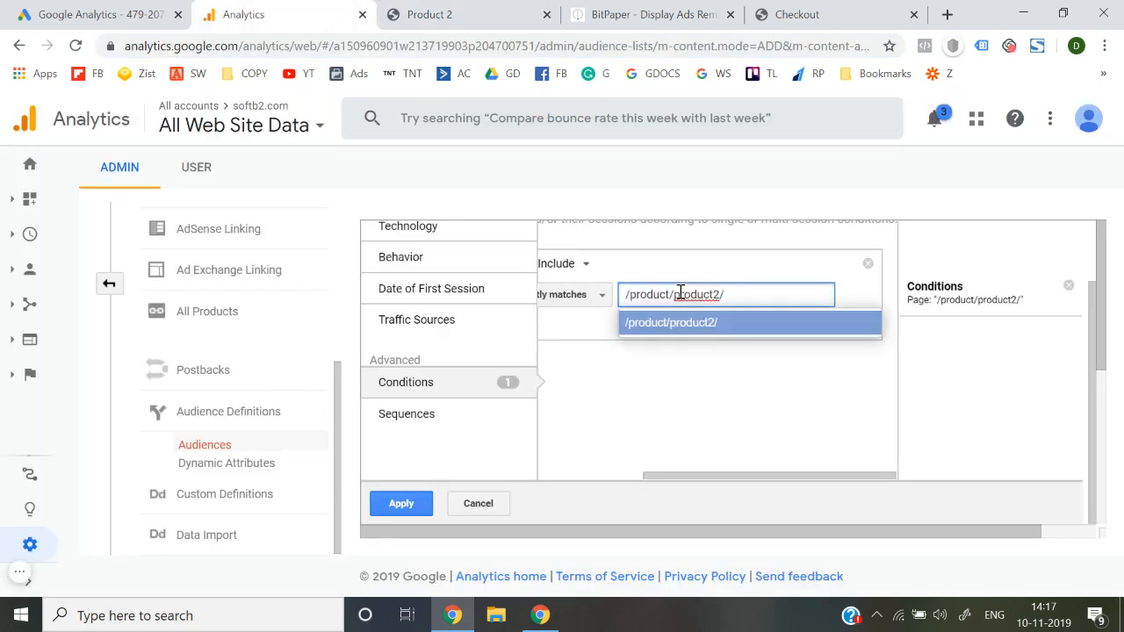
left_click(700, 324)
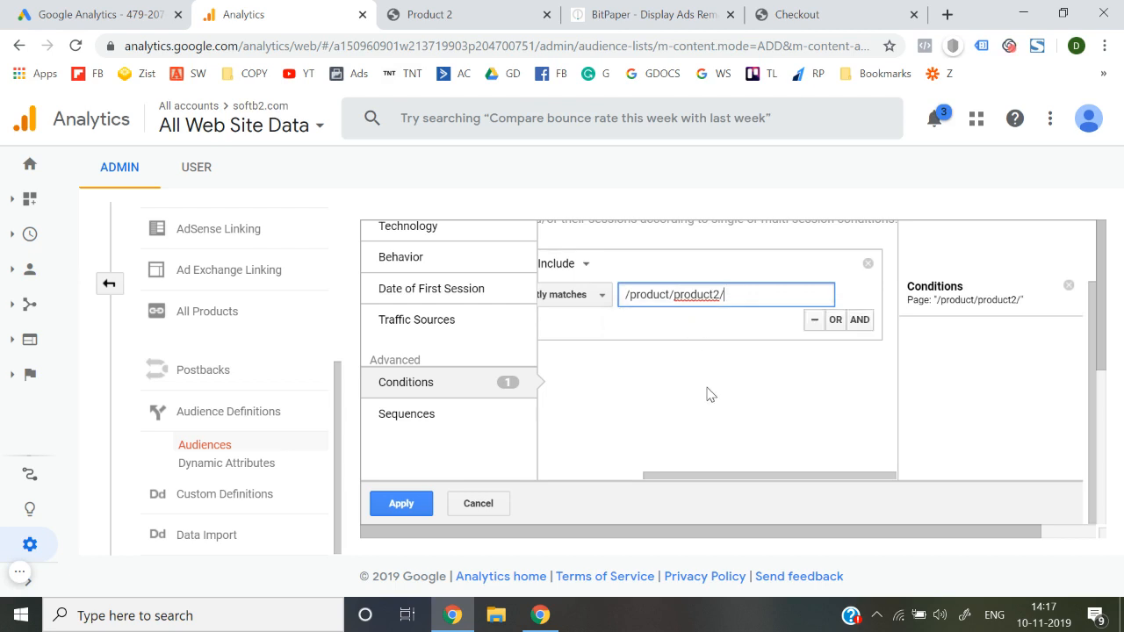
left_click(411, 504)
Set the audience's membership duration to 540 days and review its definition.
scroll(676, 457, "down", 2)
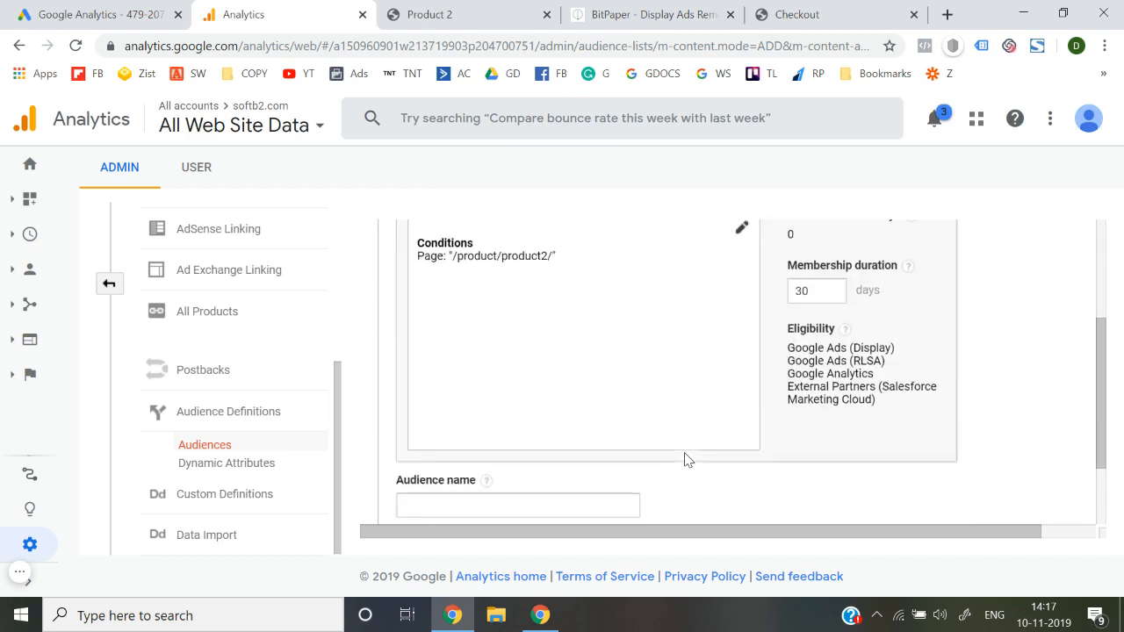
double_click(816, 291)
type("54")
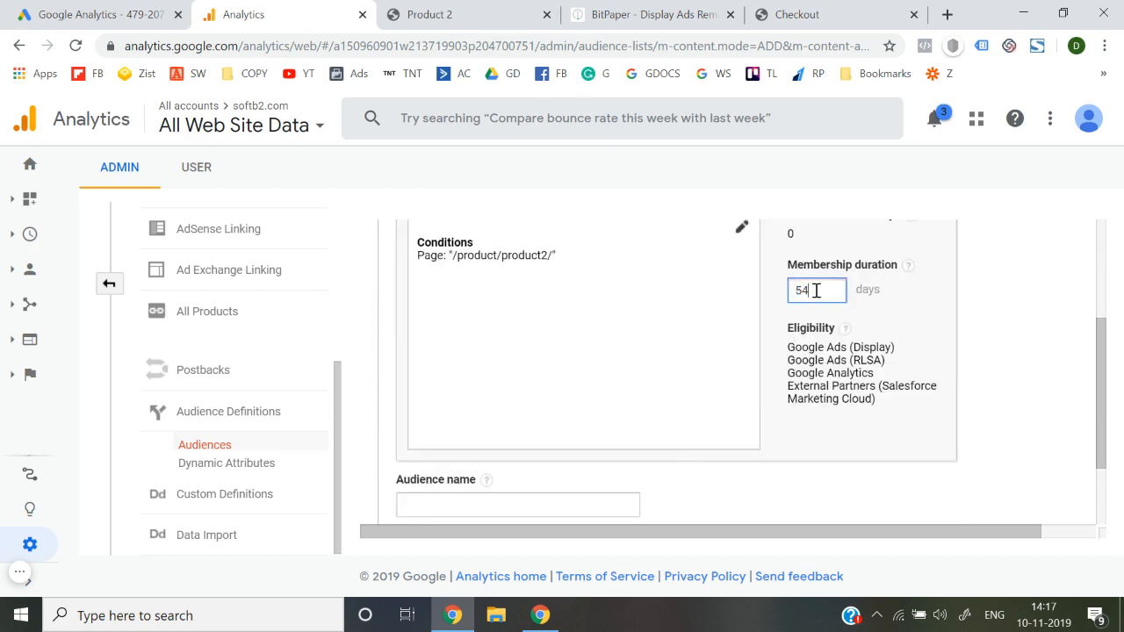
type("0")
left_click(1024, 362)
scroll(1026, 364, "up", 2)
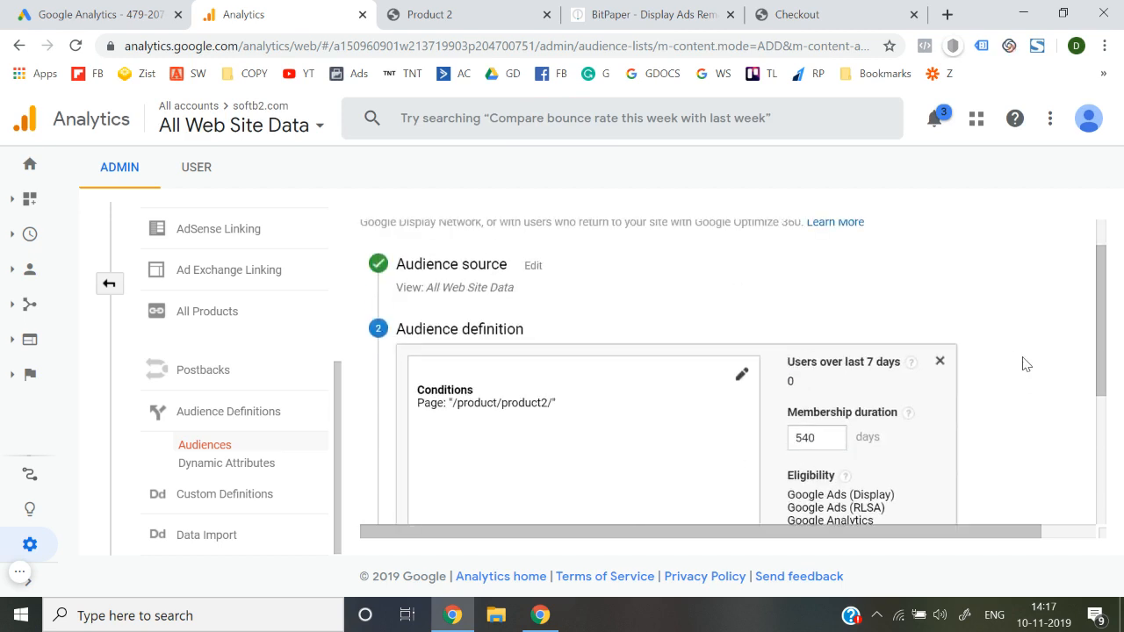
scroll(1026, 363, "down", 1)
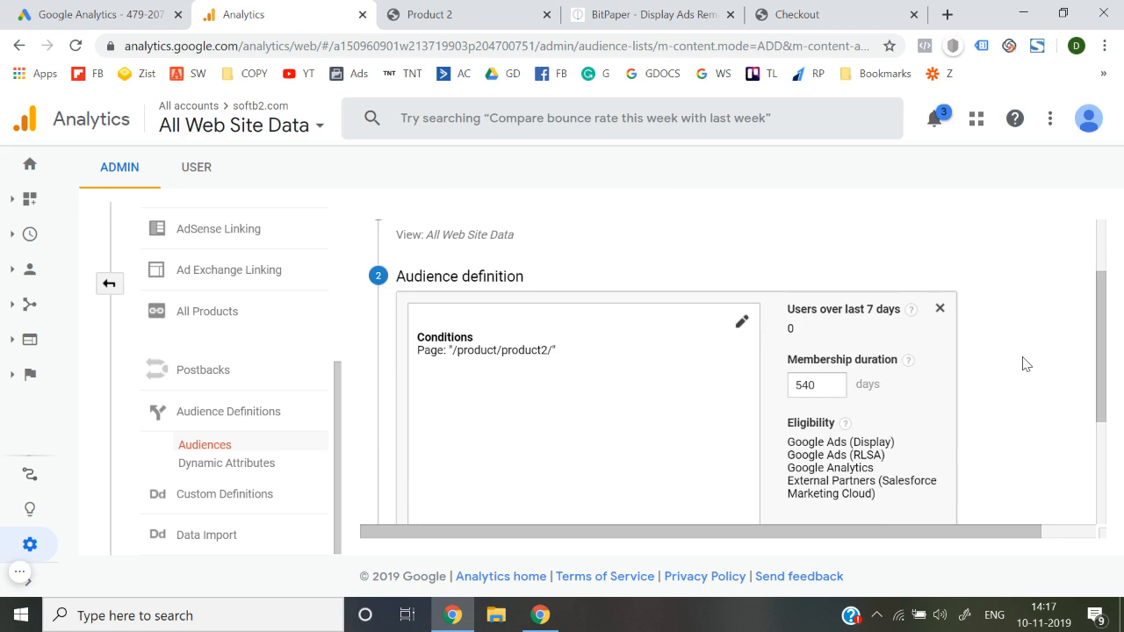
scroll(1024, 363, "down", 3)
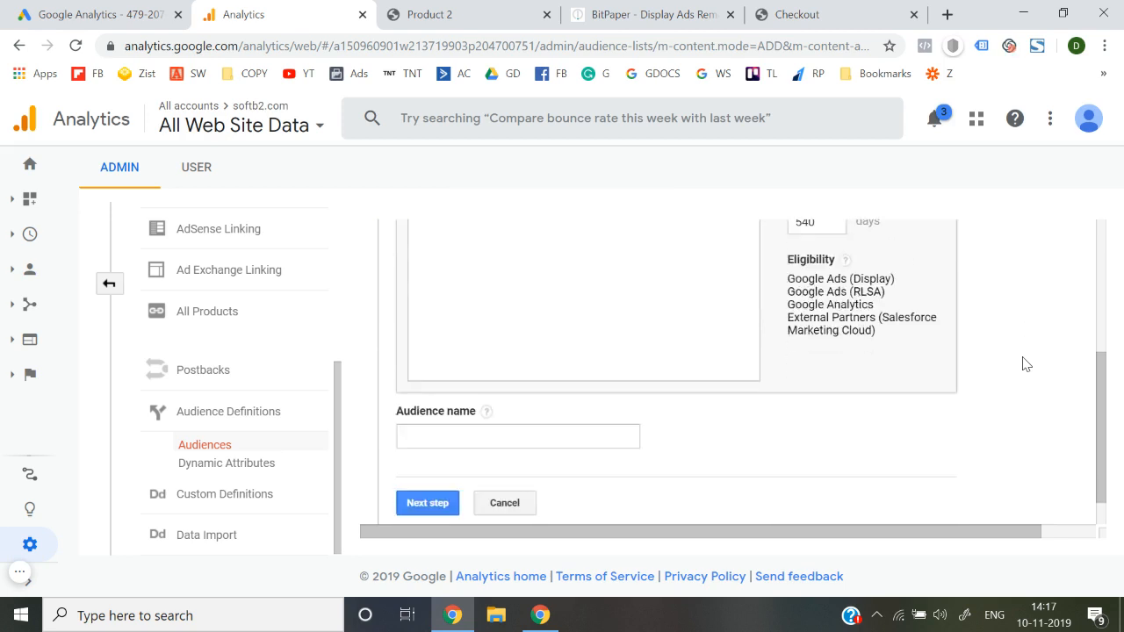
scroll(1024, 363, "up", 2)
scroll(1024, 363, "down", 2)
scroll(1022, 363, "up", 1)
scroll(1022, 364, "down", 1)
Name the audience "Visited Product 2 Page", copying the product title from the shop's product page.
left_click(506, 396)
left_click(506, 395)
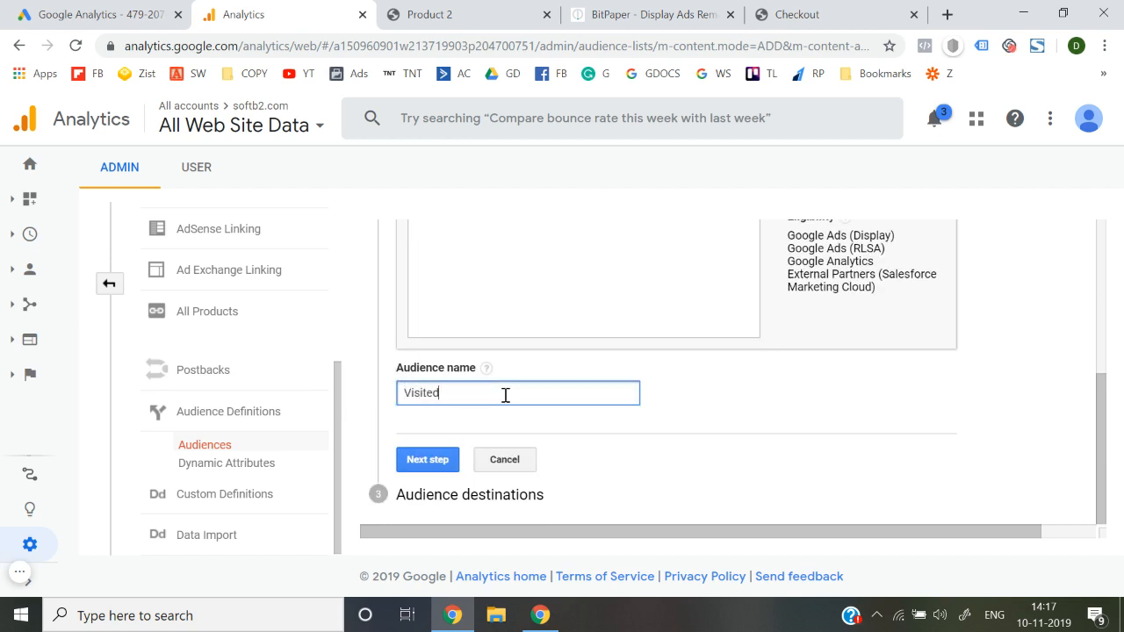
type("Visited")
left_click(527, 14)
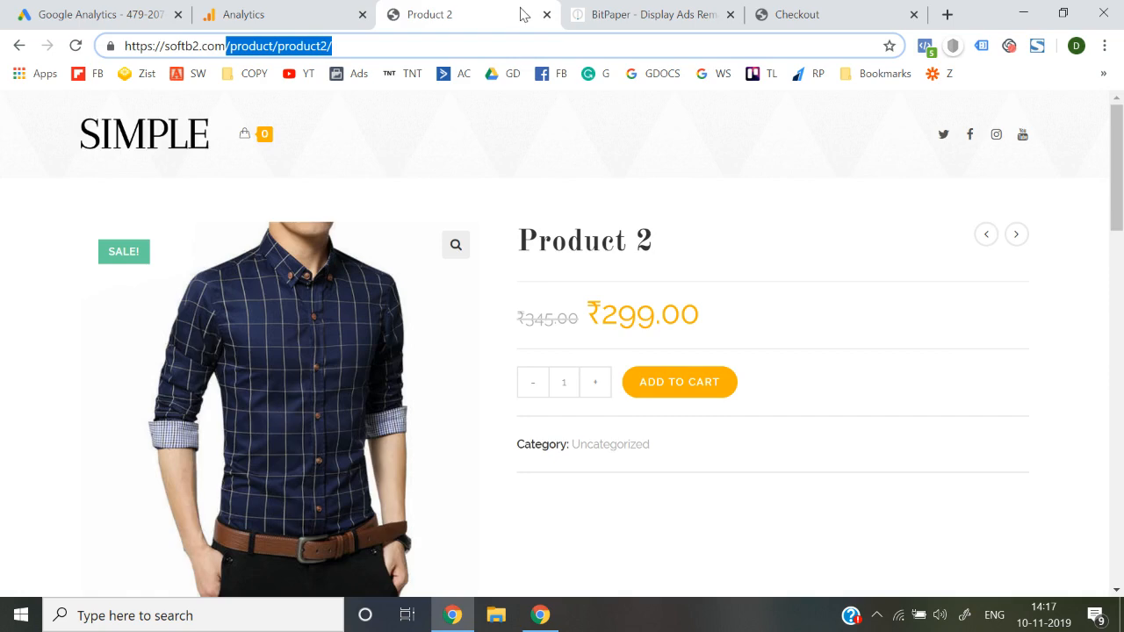
left_click_drag(515, 239, 694, 240)
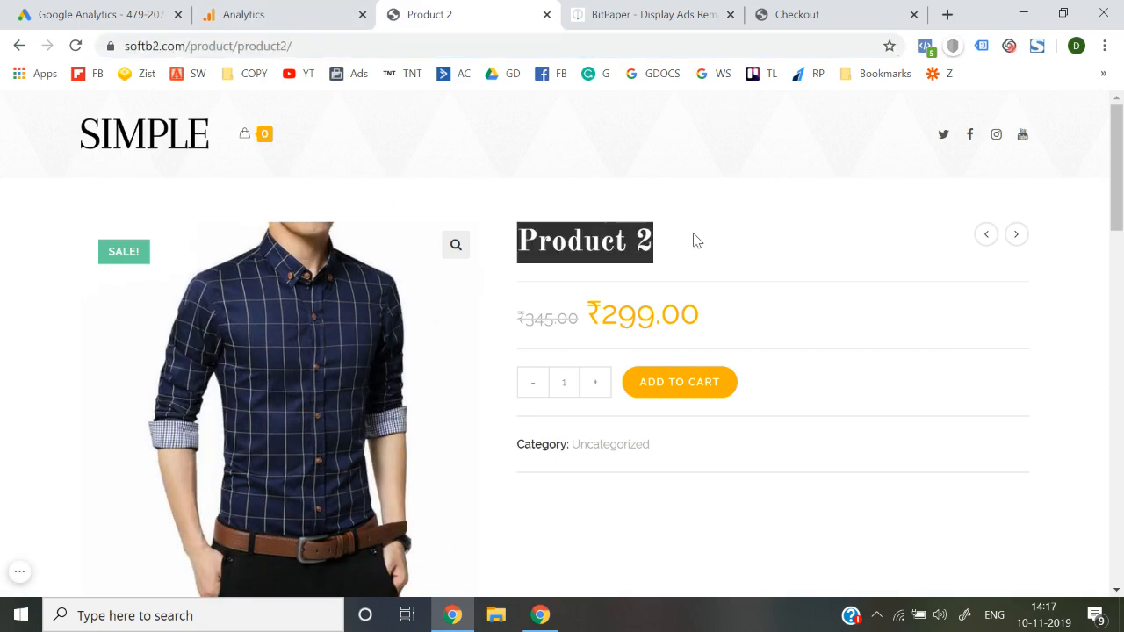
key("ctrl+c")
left_click(311, 8)
key("ctrl+v")
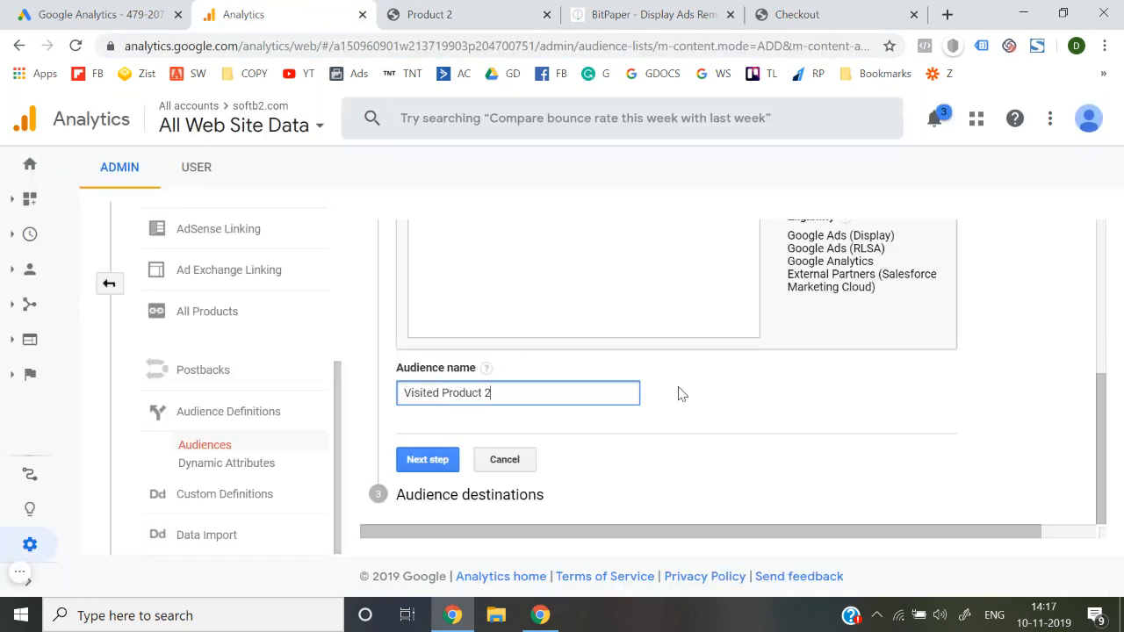
Publish the audience to the Softb2 Google Ads account as its destination and return to the Audiences list.
left_click(436, 457)
left_click(479, 342)
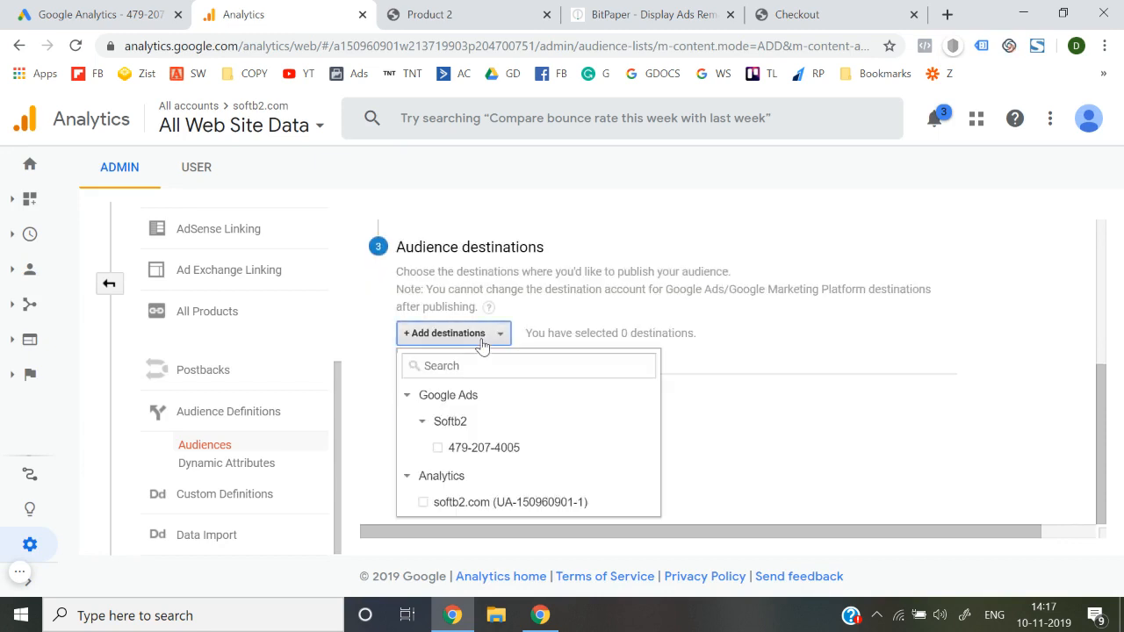
left_click(462, 449)
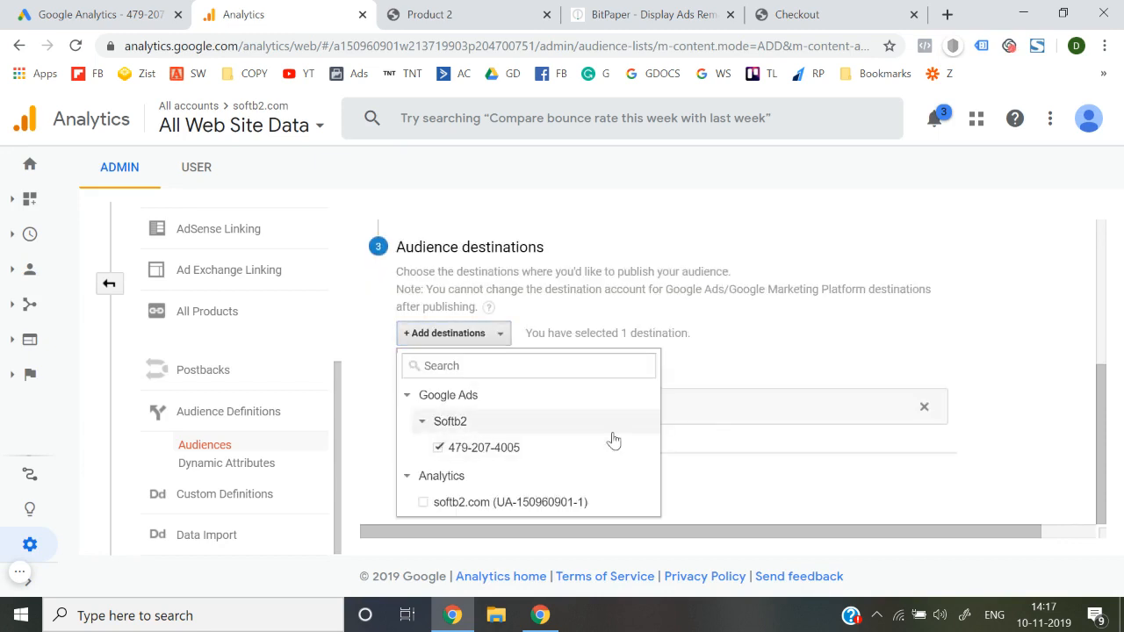
left_click(807, 367)
left_click(427, 481)
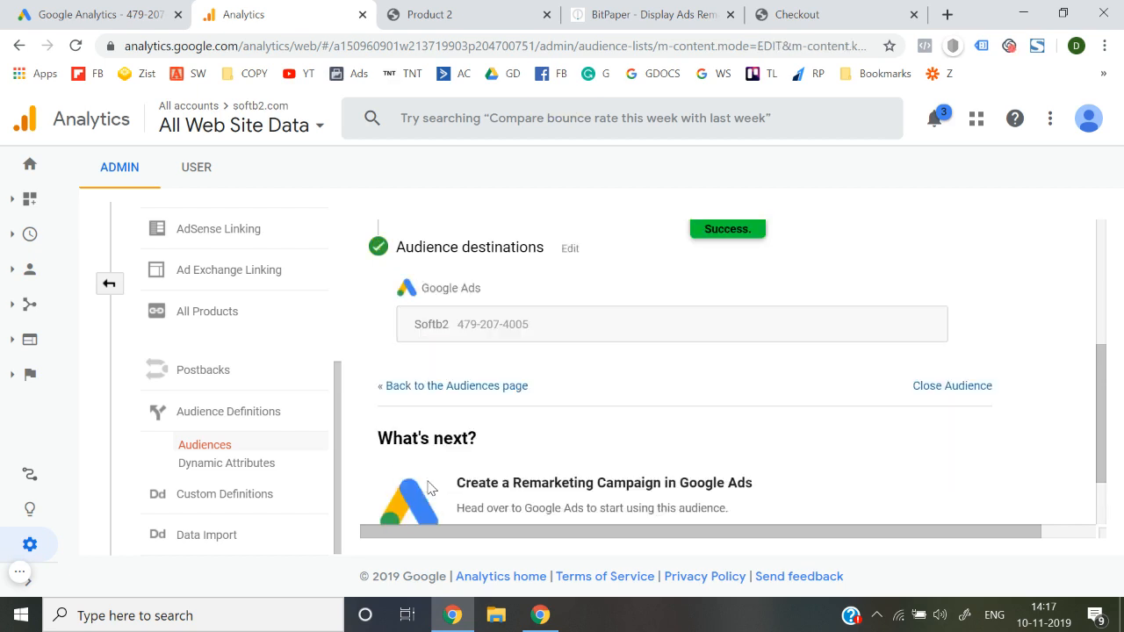
left_click(473, 388)
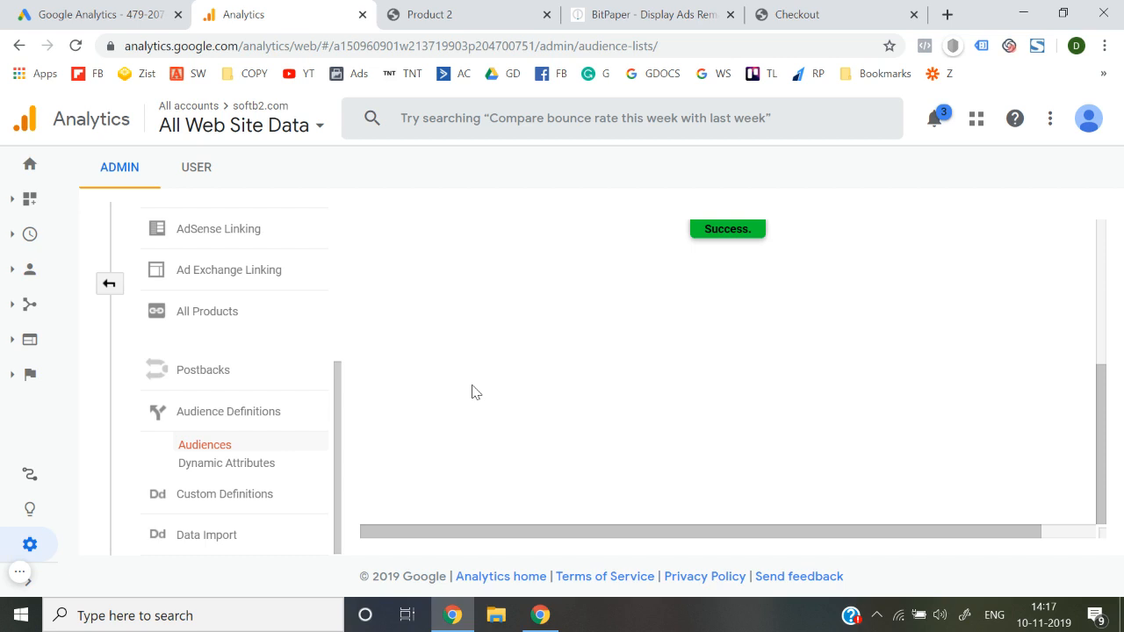
Review the Product 2 page, the Audiences list and the shop's order-received page.
left_click(453, 12)
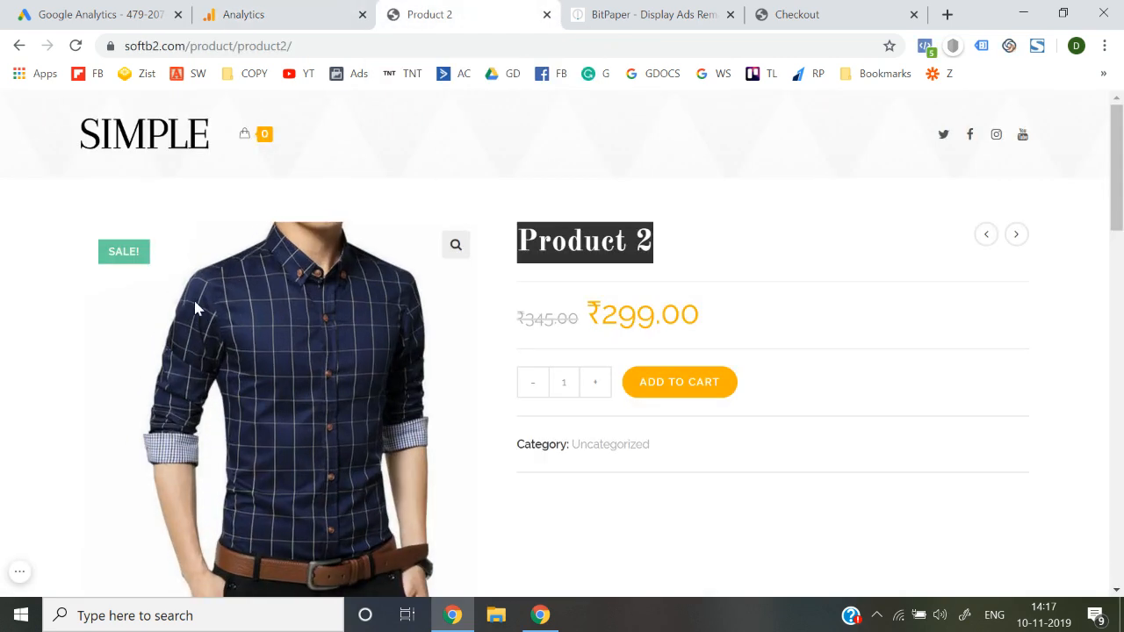
left_click(283, 16)
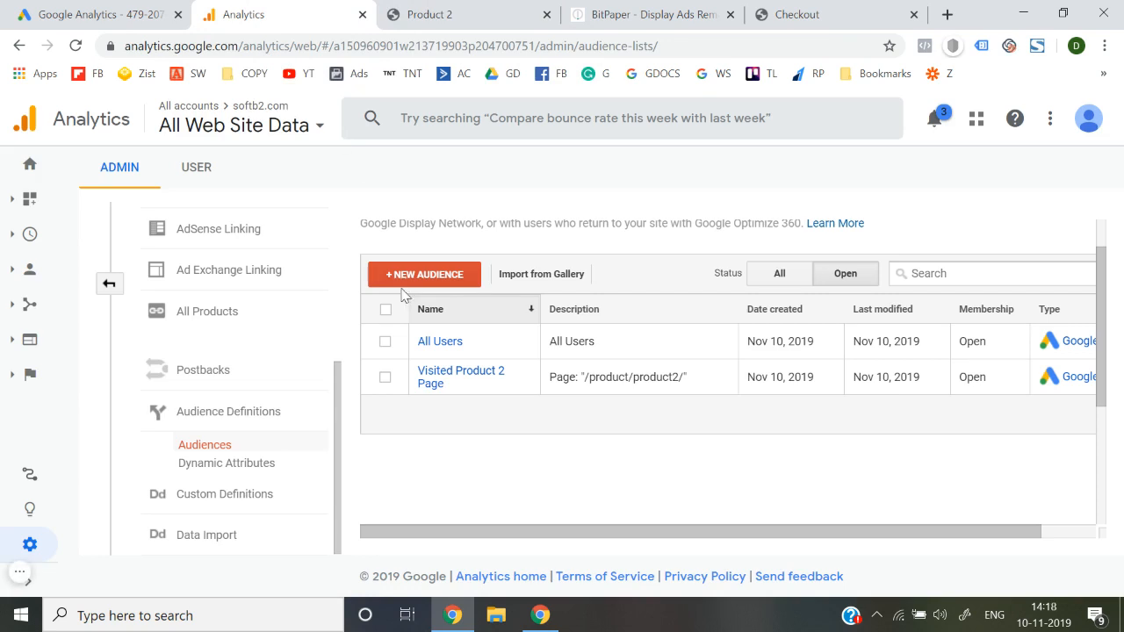
left_click(786, 14)
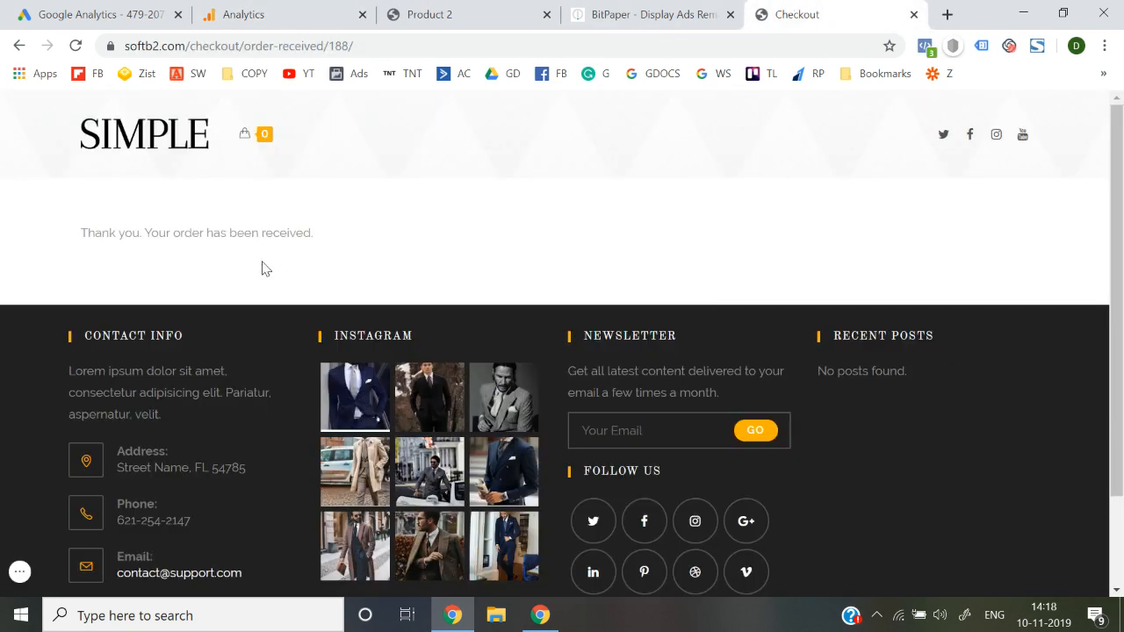
left_click(353, 8)
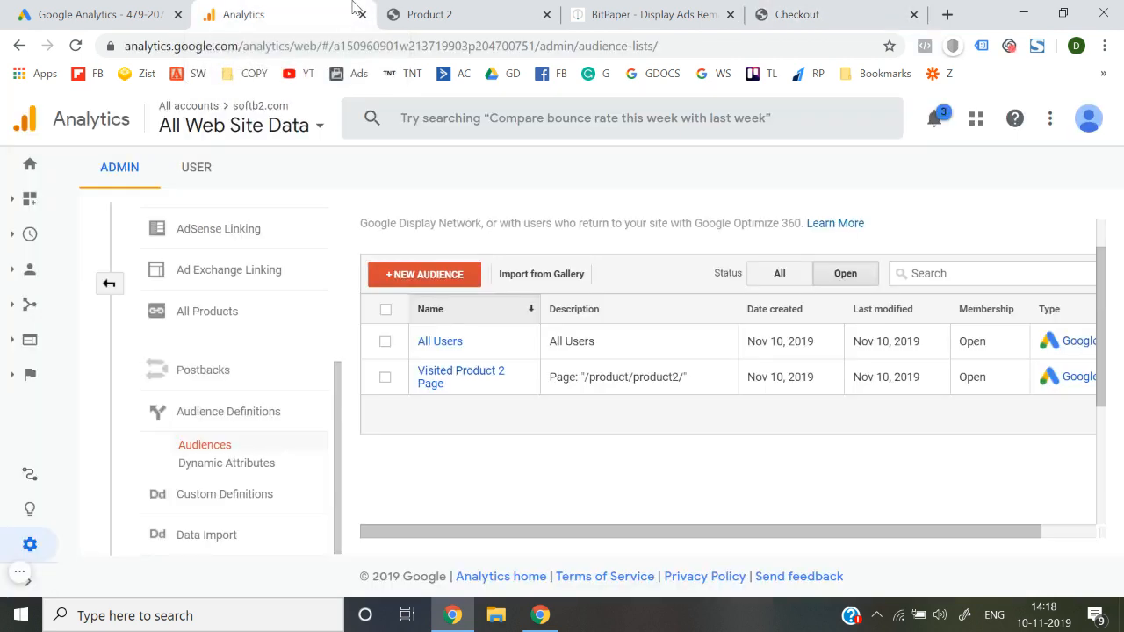
Start a new audience with a custom definition and set its condition dimension to Page.
left_click(439, 273)
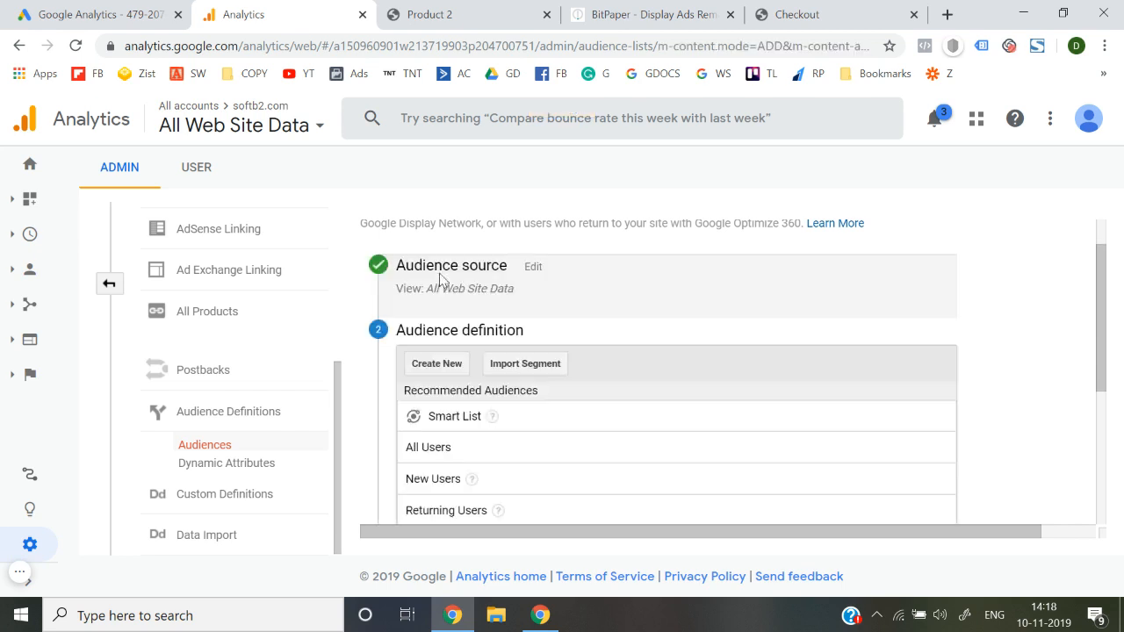
left_click(430, 365)
scroll(428, 372, "down", 1)
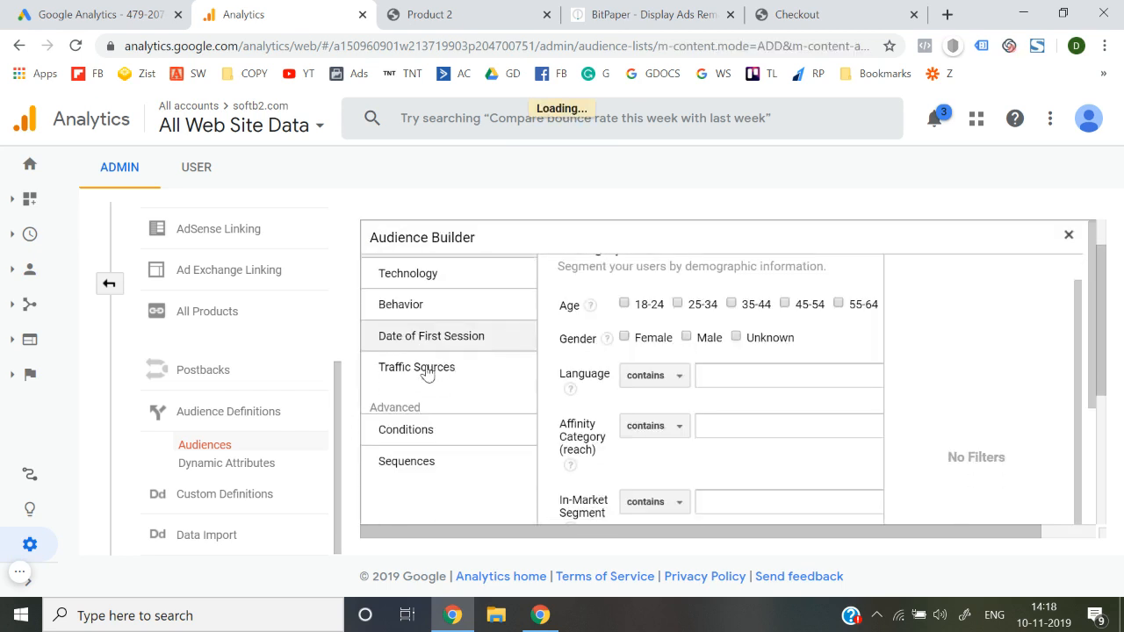
left_click(416, 430)
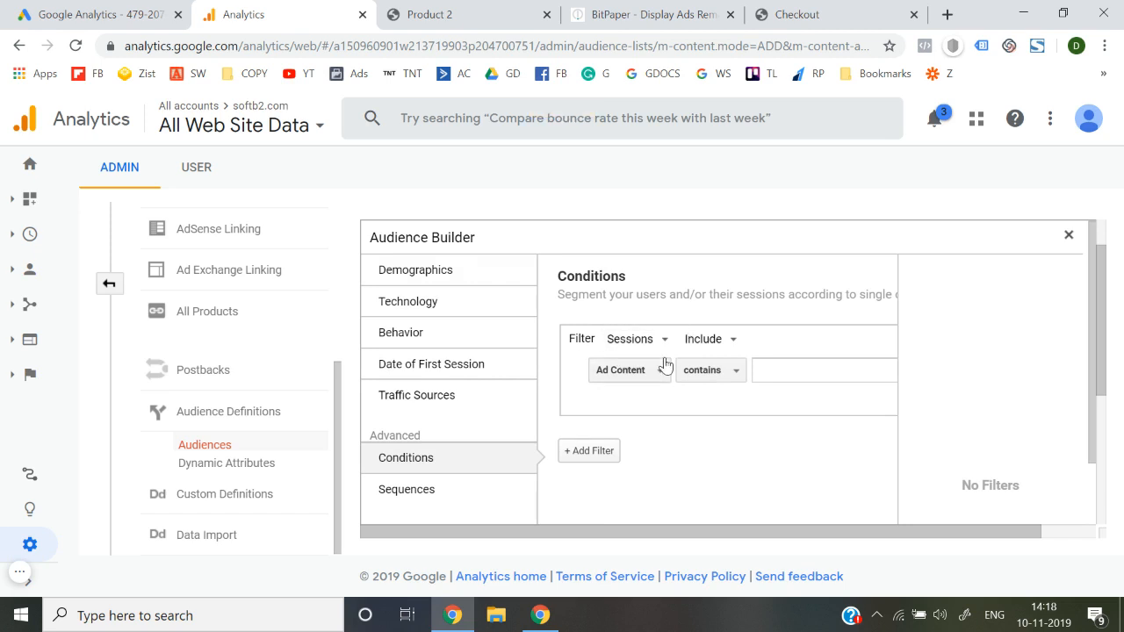
left_click(654, 372)
type("pah")
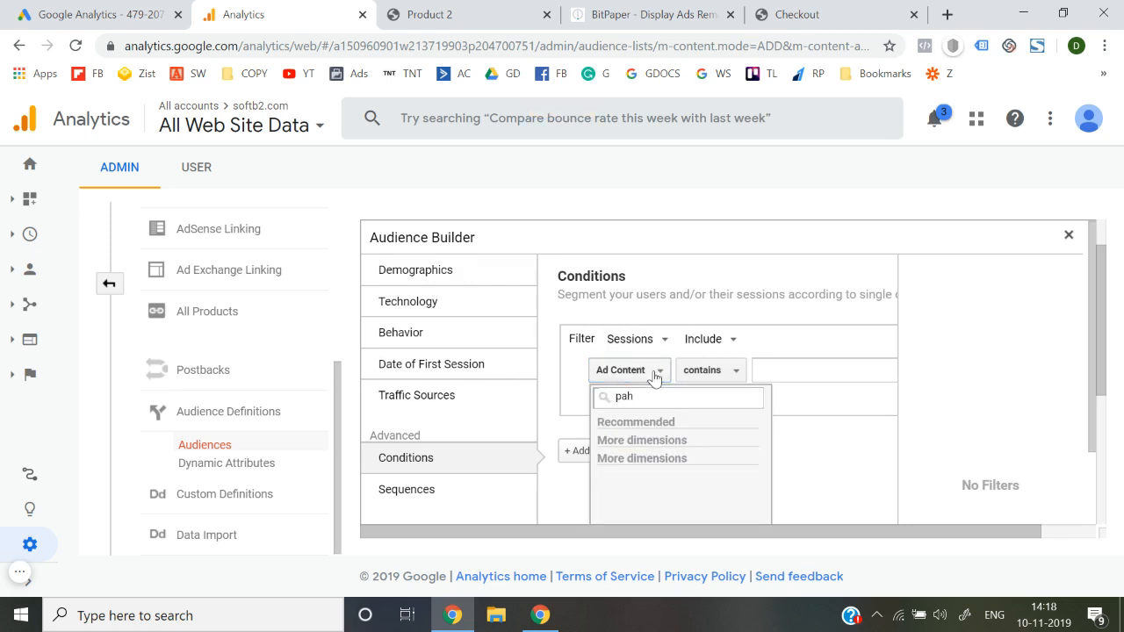
key("BackSpace")
type("ge")
scroll(654, 440, "down", 3)
scroll(655, 443, "down", 4)
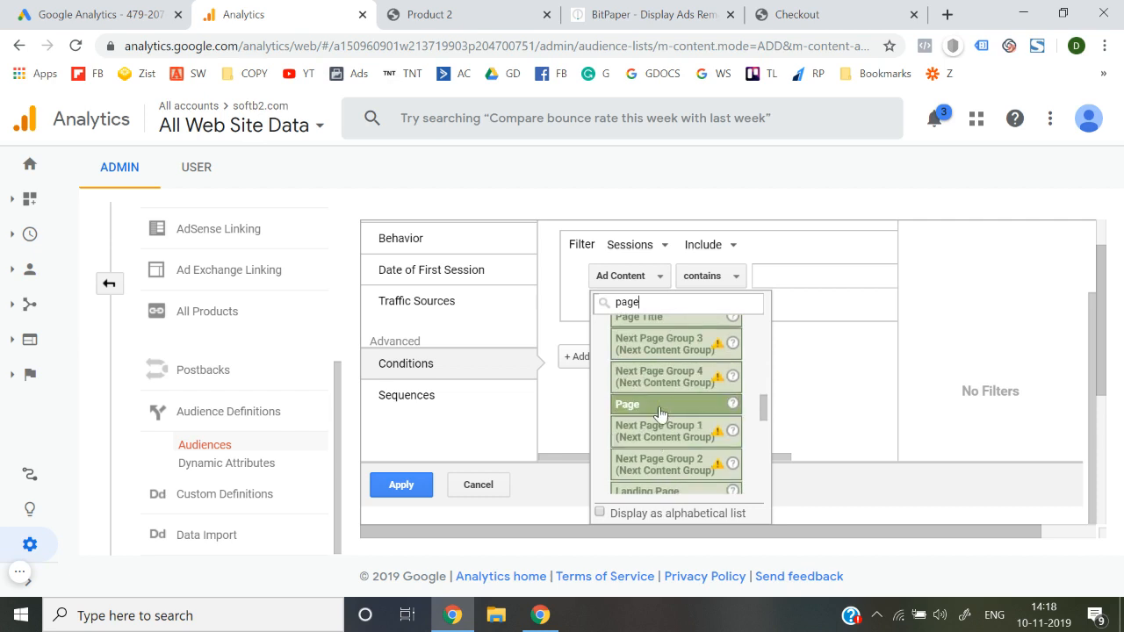
left_click(659, 409)
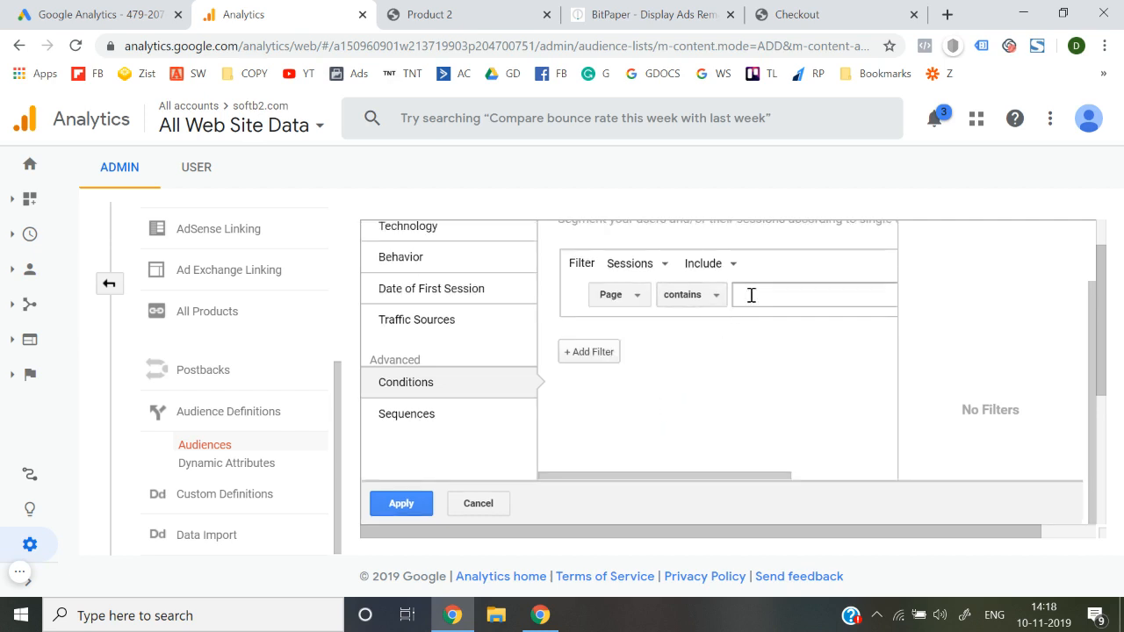
Make the Page condition contain "/order-received/", copied from the address of the shop's order-received page, and apply the definition.
left_click(751, 295)
left_click(804, 12)
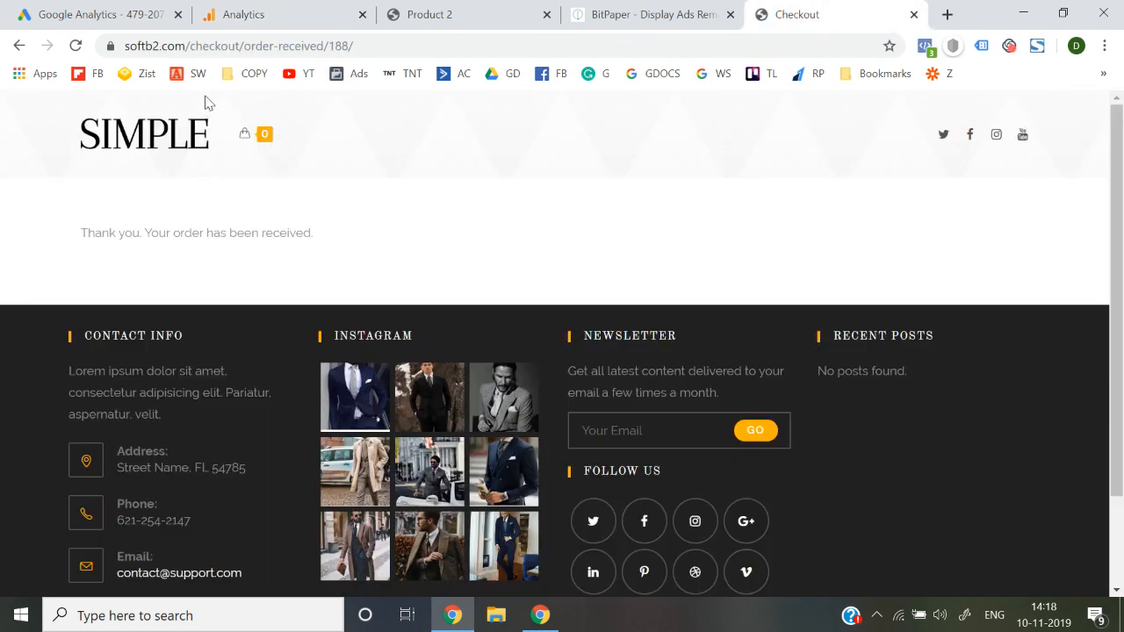
left_click_drag(241, 46, 331, 54)
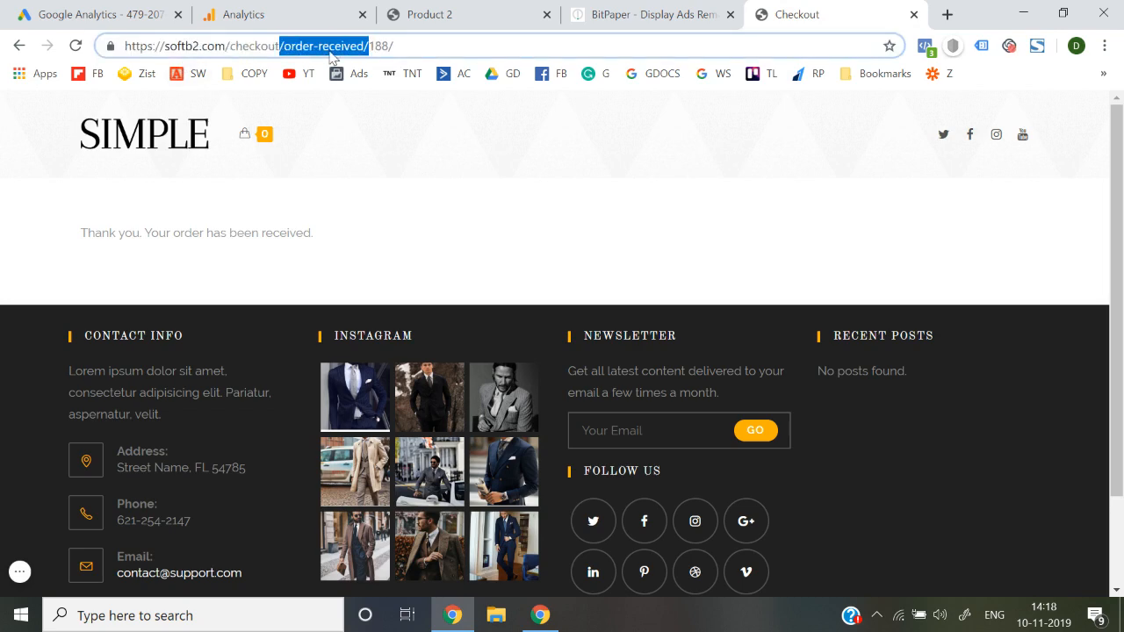
left_click(314, 11)
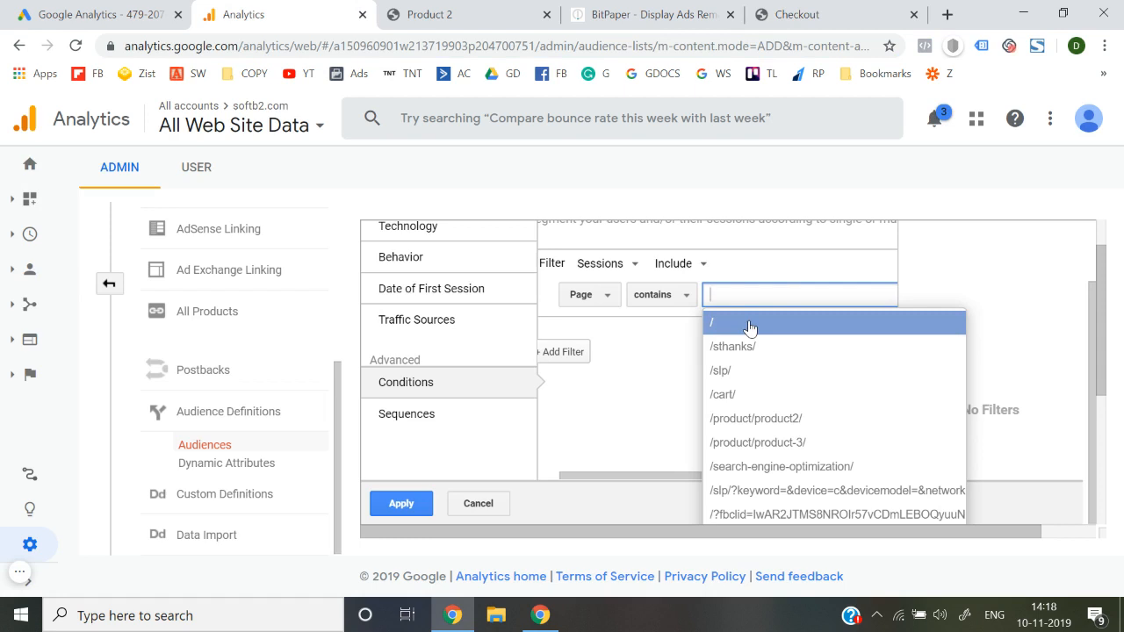
key("ctrl+v")
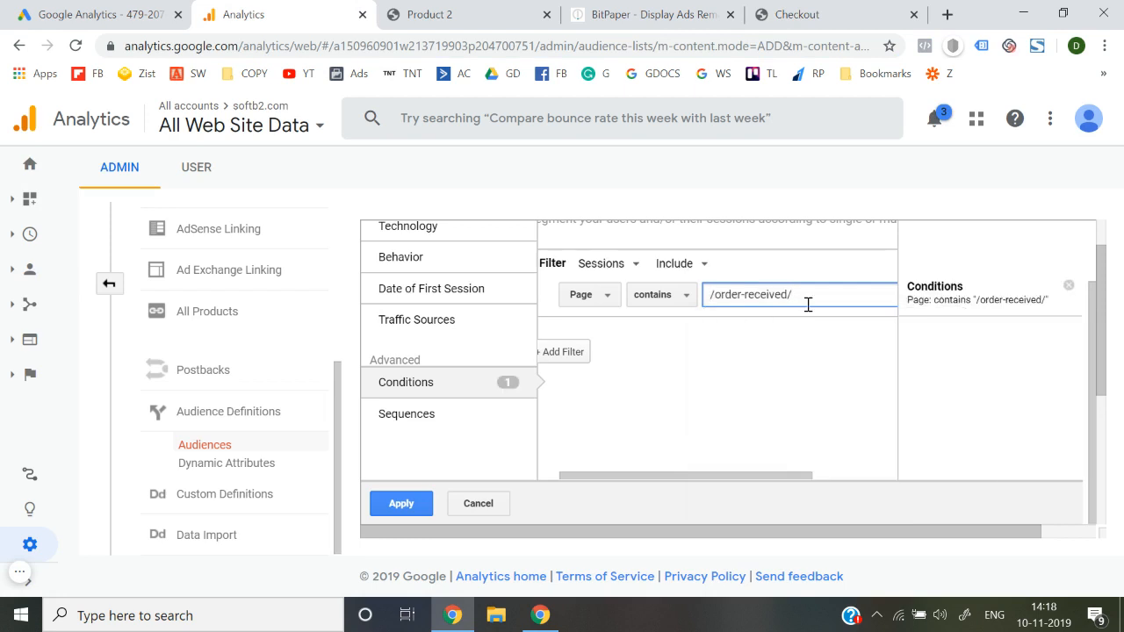
left_click(687, 355)
left_click(391, 507)
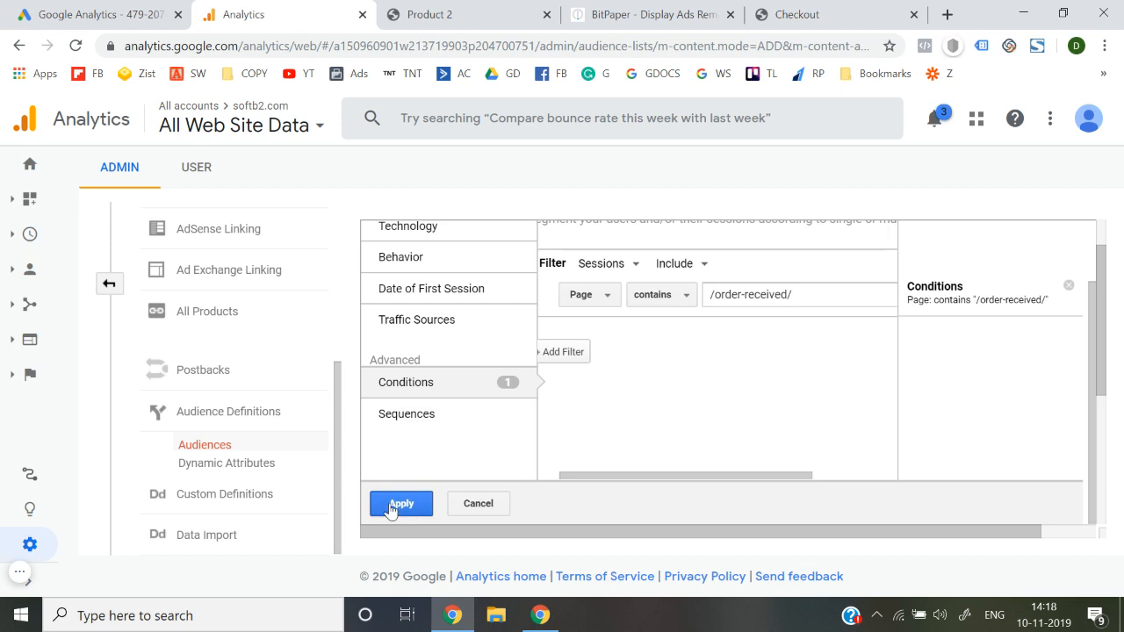
left_click(391, 509)
Set the membership duration to 540 days and name the audience "People Who have Purchased product".
scroll(607, 402, "down", 1)
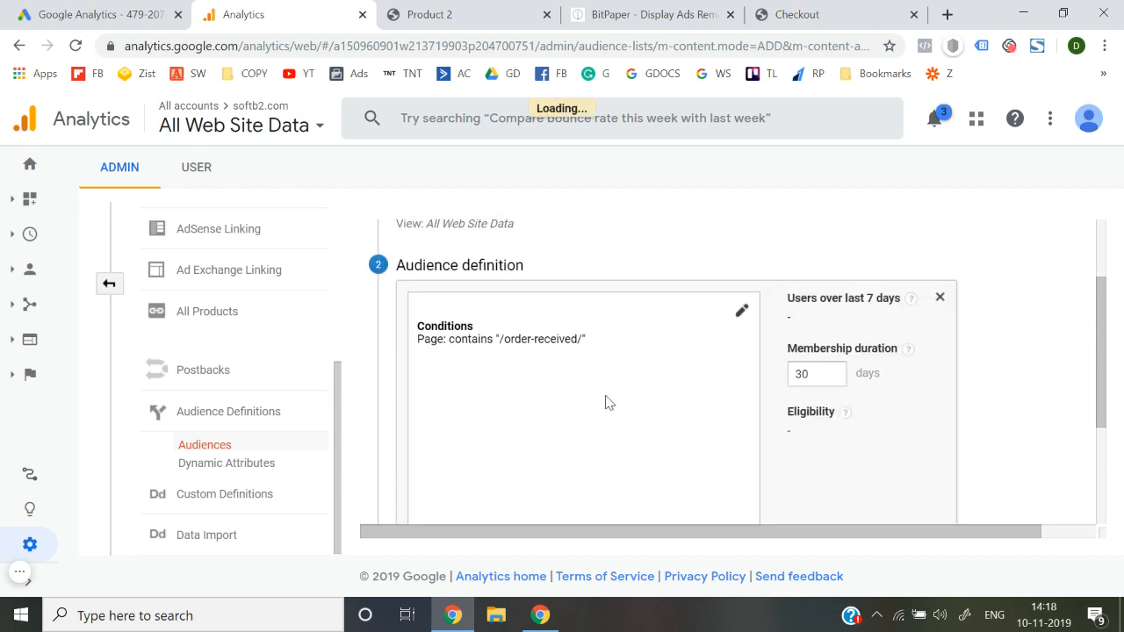
double_click(828, 373)
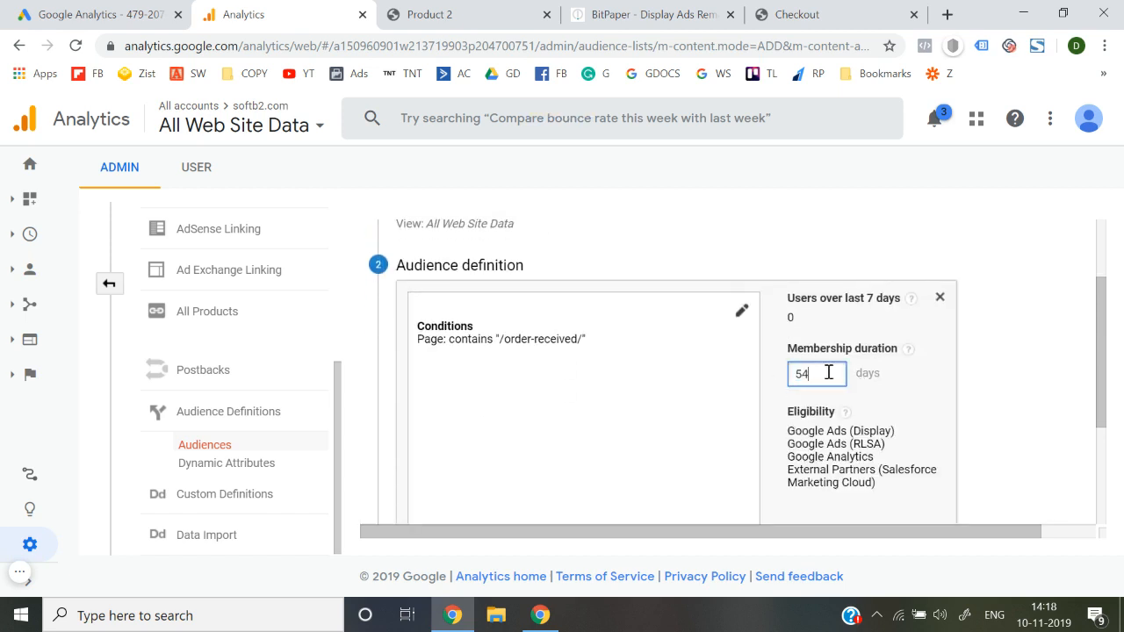
left_click(1004, 377)
scroll(1004, 377, "down", 2)
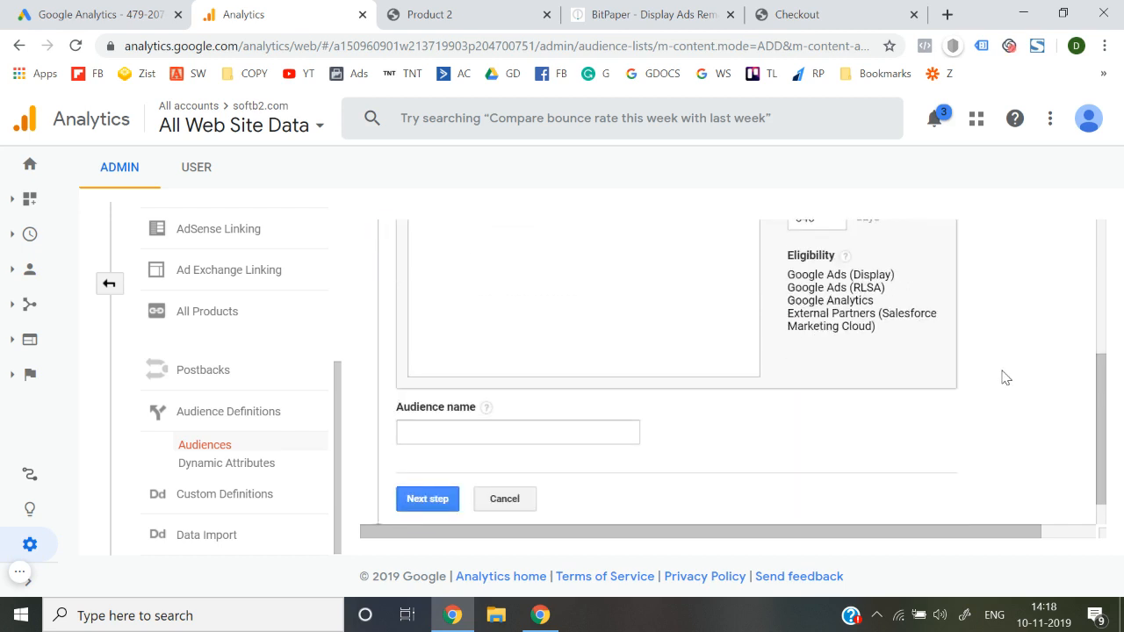
left_click(456, 428)
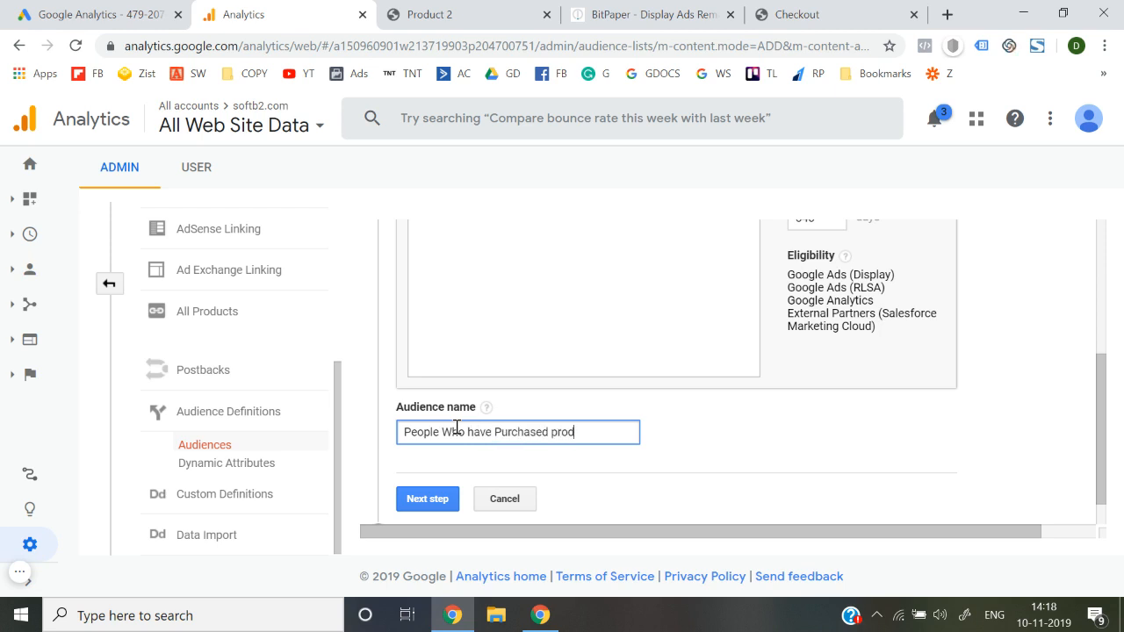
scroll(456, 428, "down", 1)
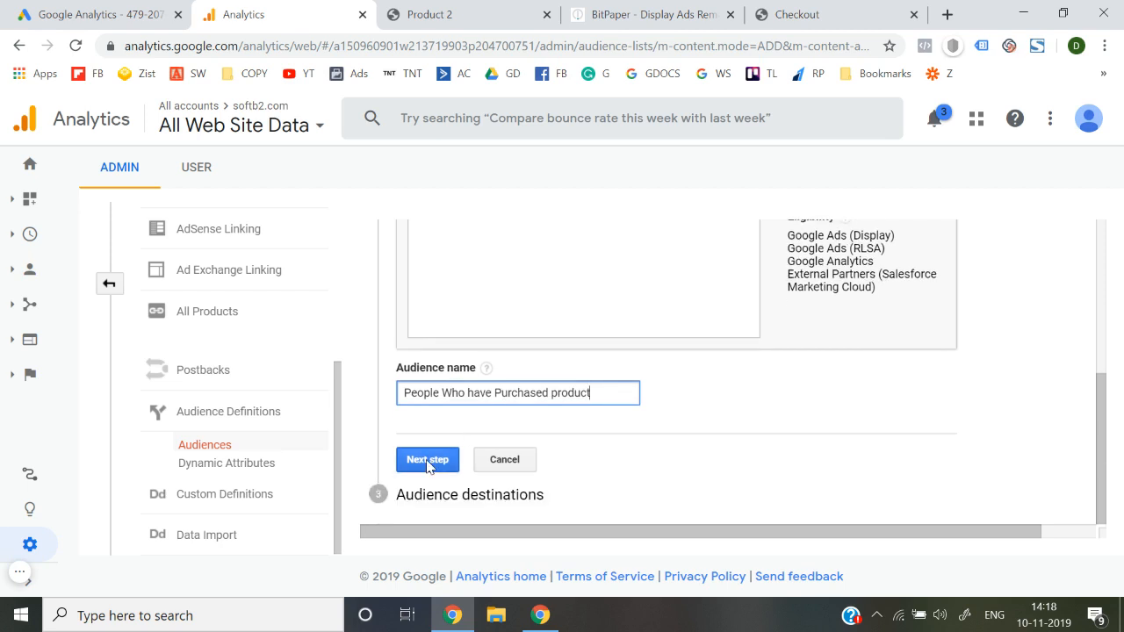
Add the Softb2 Google Ads account as the buyers audience's destination and publish the audience.
left_click(436, 460)
left_click(497, 331)
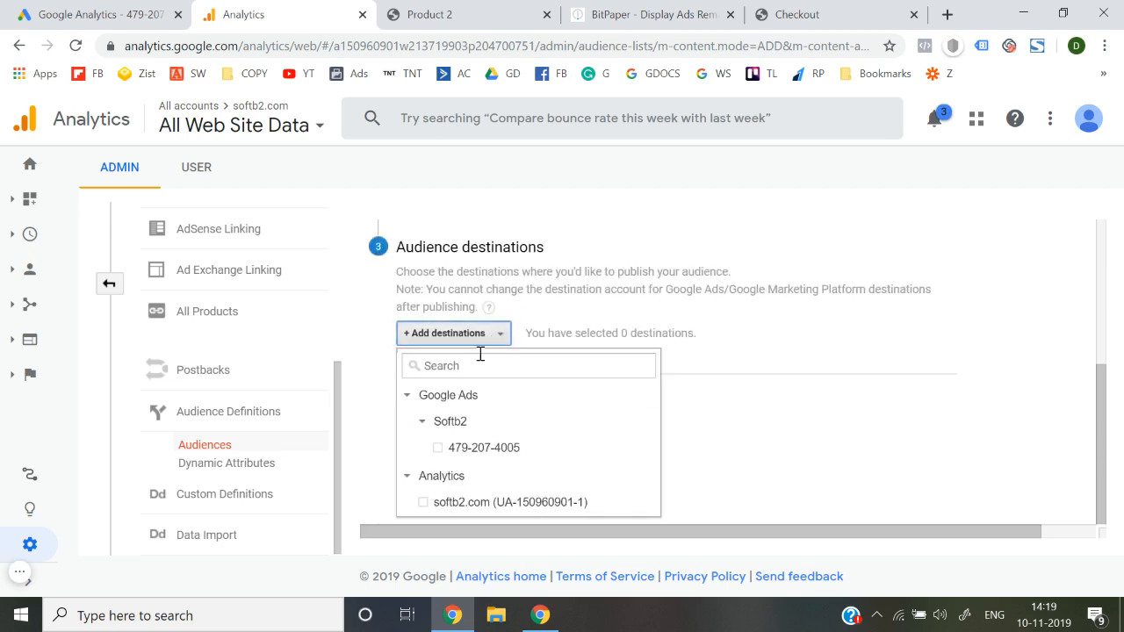
left_click(452, 454)
left_click(822, 323)
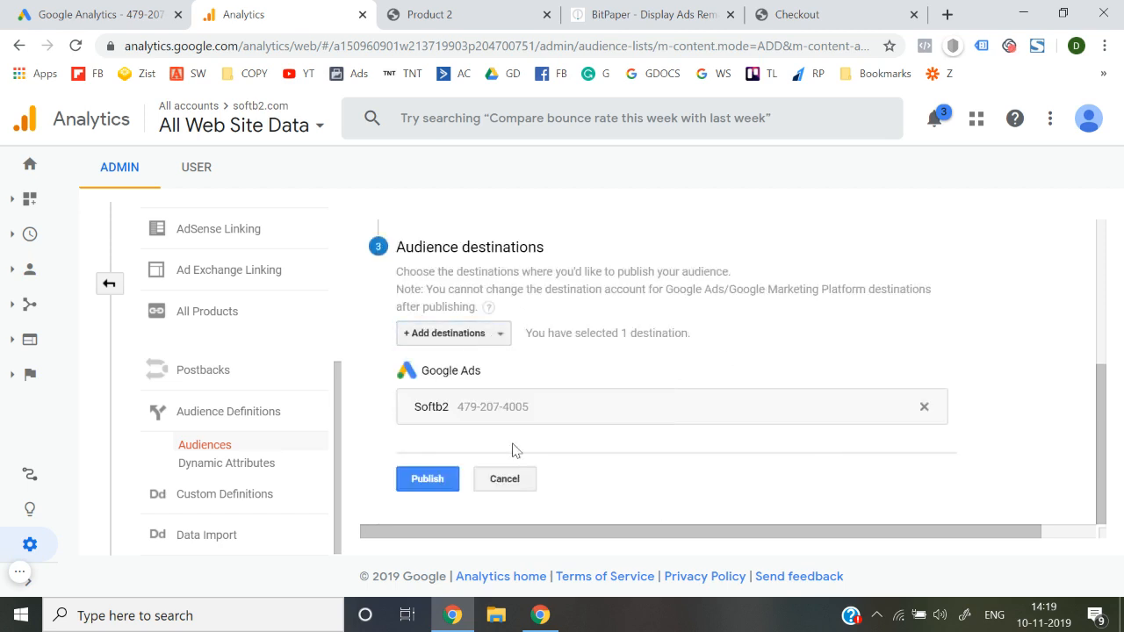
left_click(431, 489)
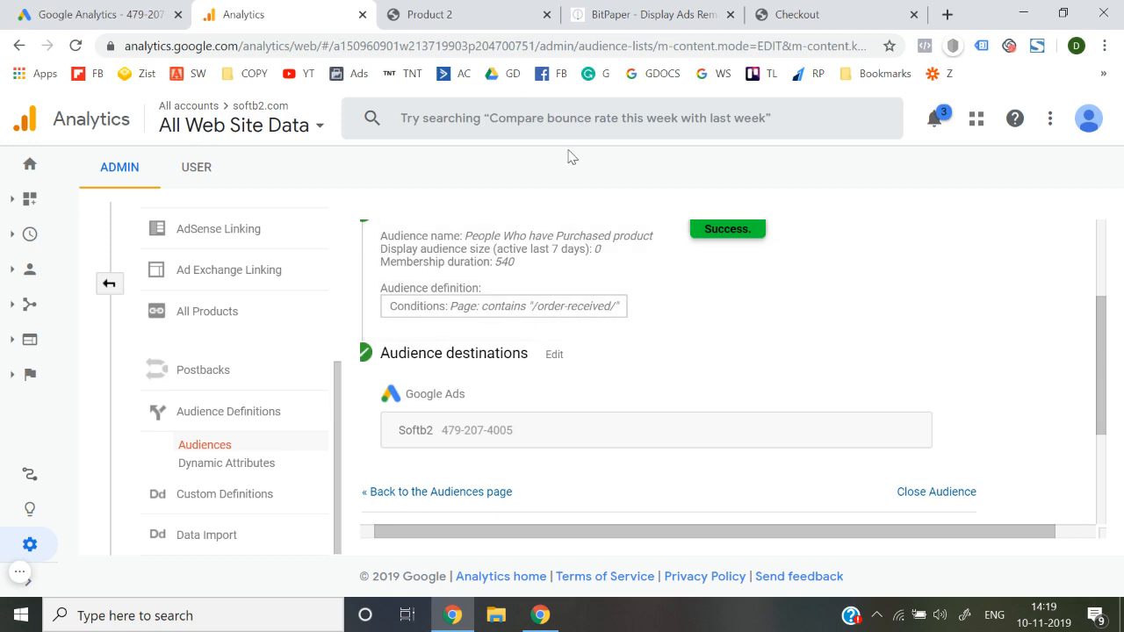
Compare the Product 2 page, the whiteboard sketch of the purchase path and the shop's order-received page.
left_click(489, 7)
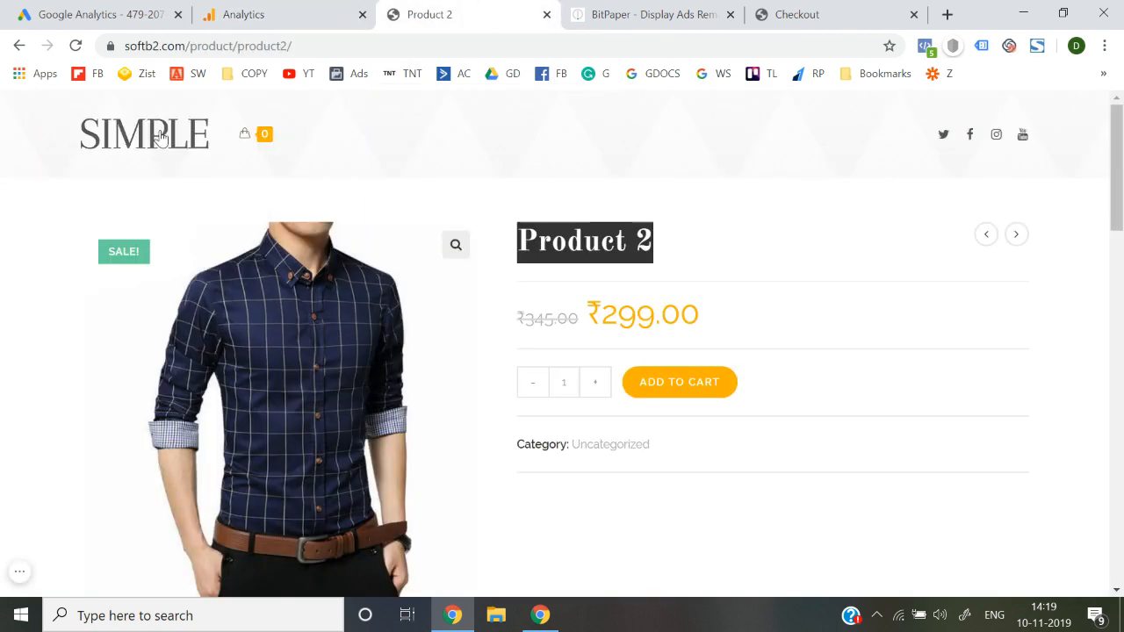
left_click(299, 14)
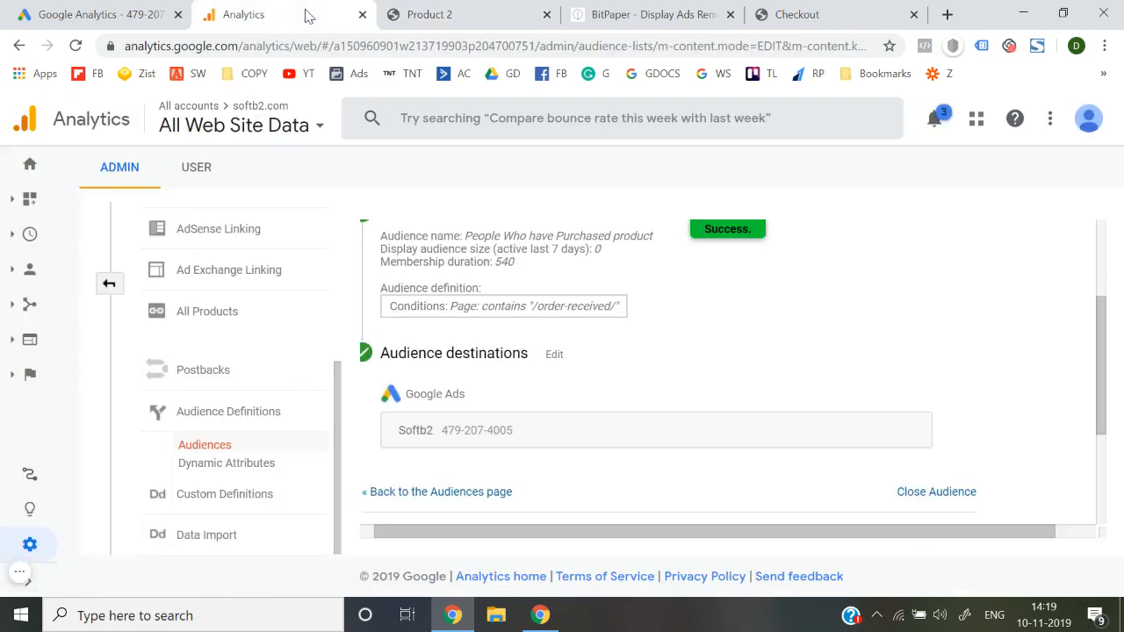
left_click(430, 11)
left_click(726, 9)
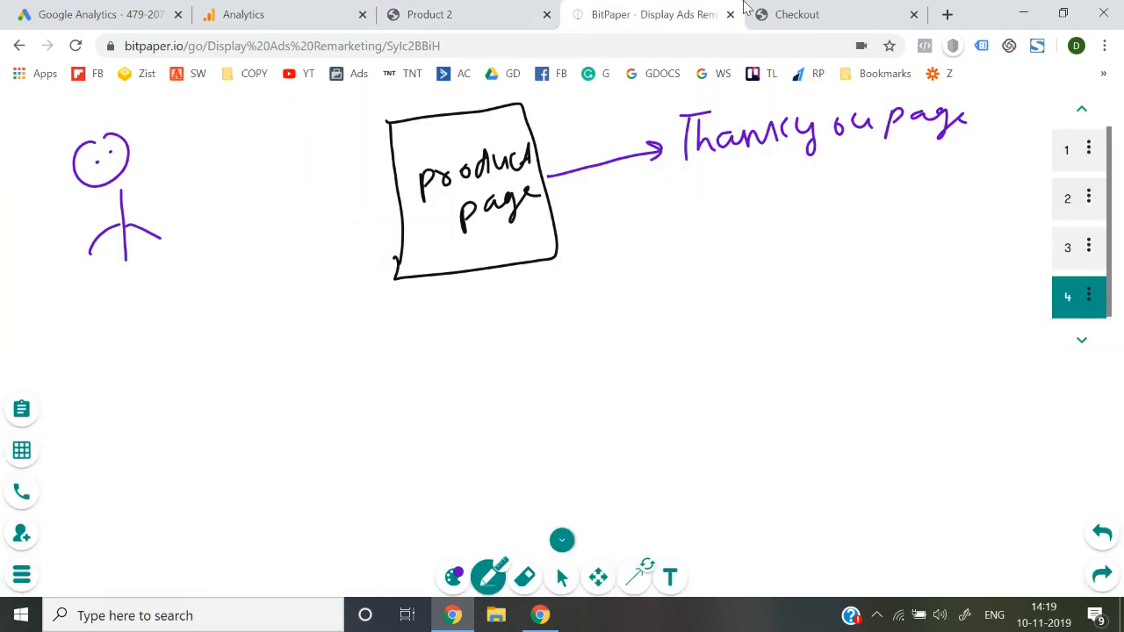
left_click(815, 10)
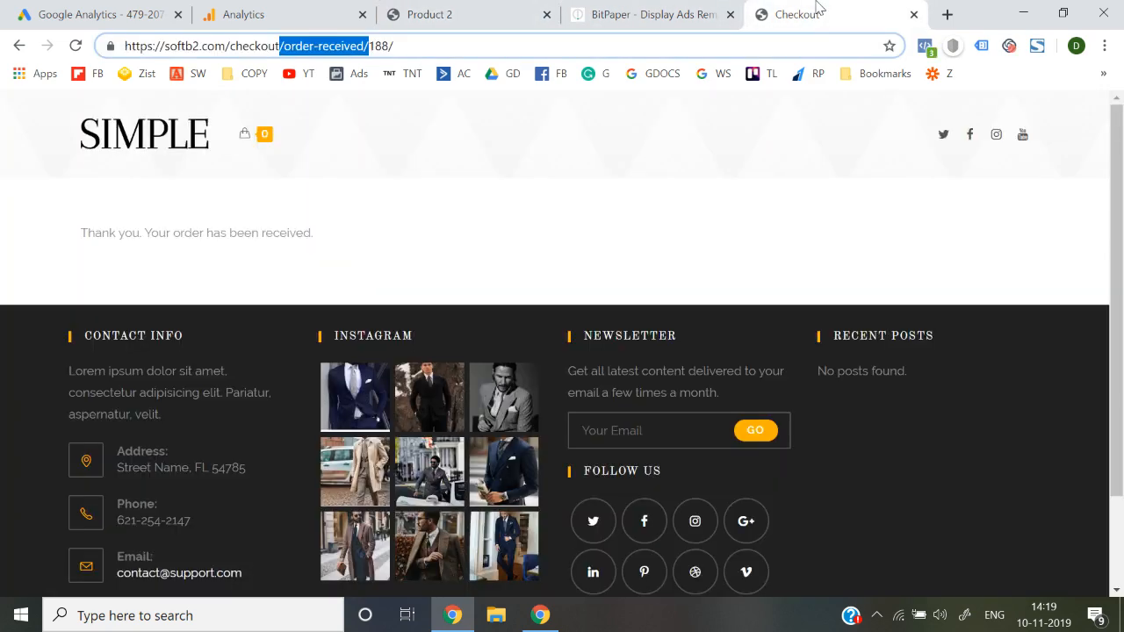
left_click(286, 277)
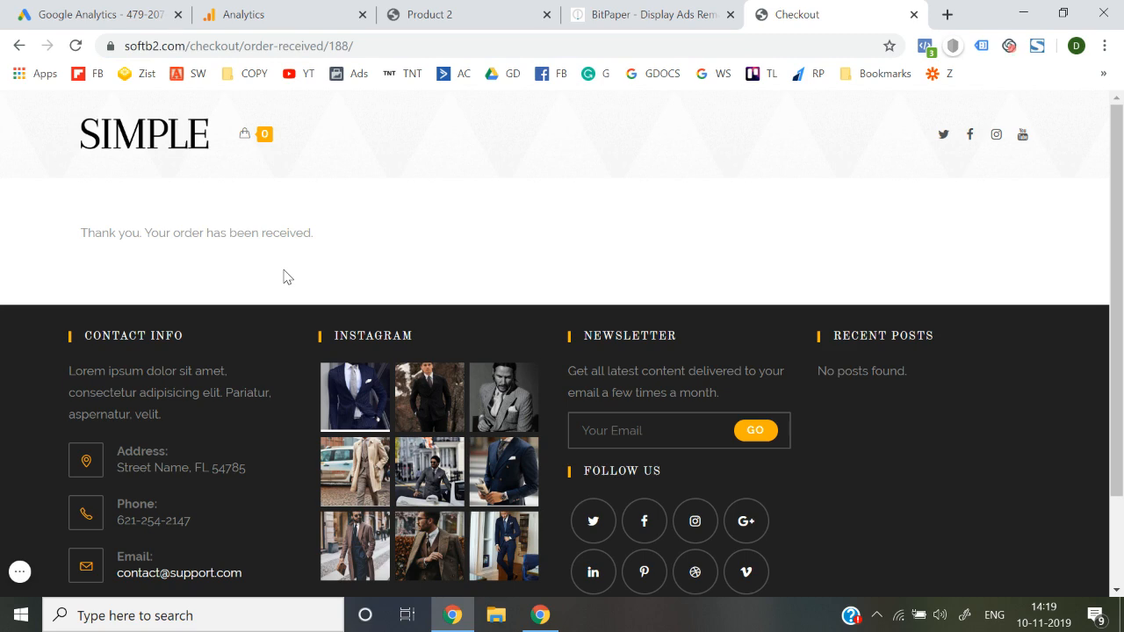
left_click(432, 11)
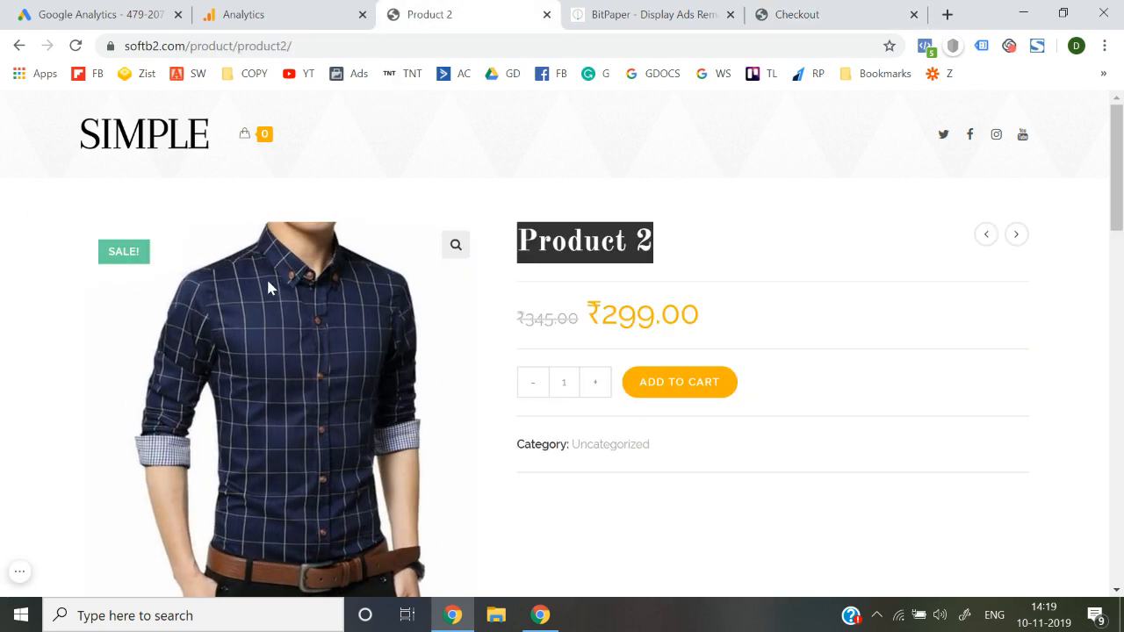
left_click(3, 373)
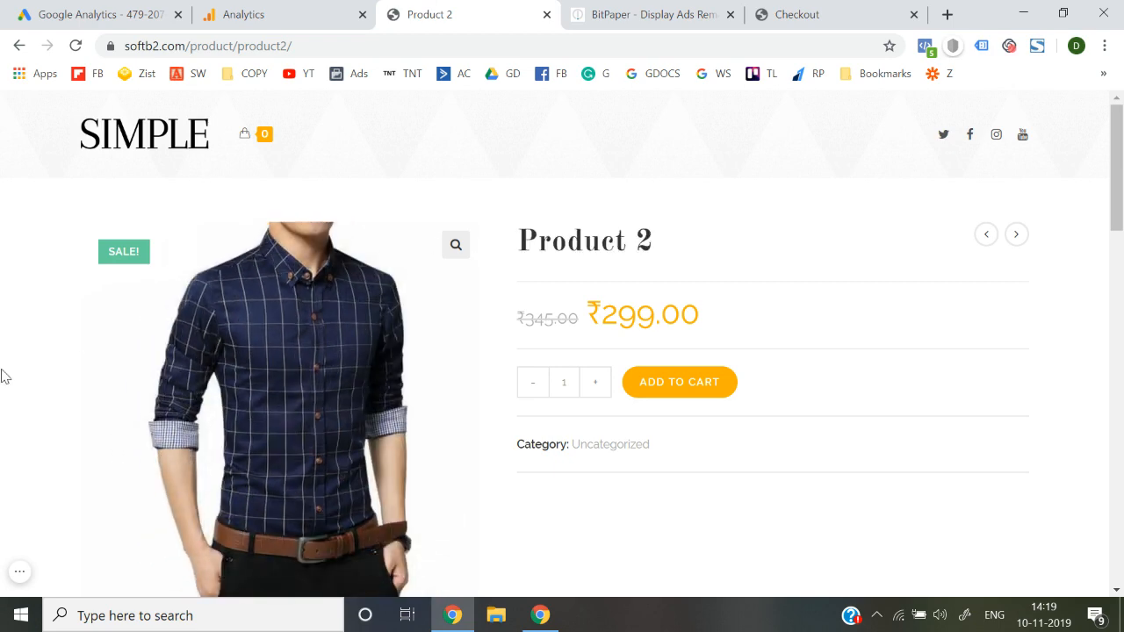
left_click(796, 14)
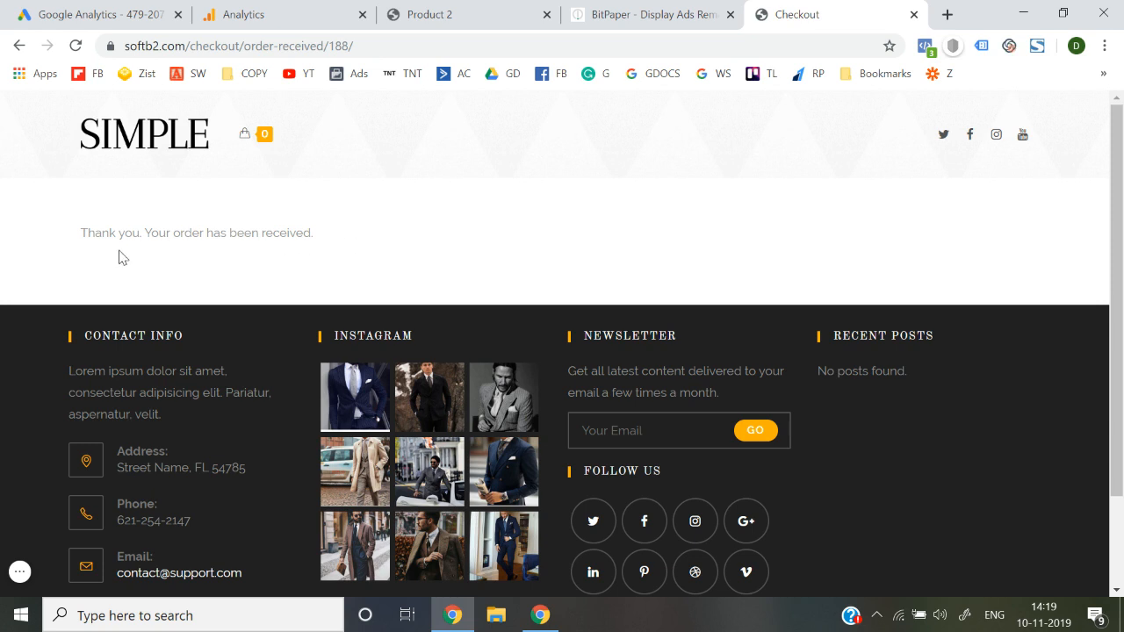
left_click(439, 7)
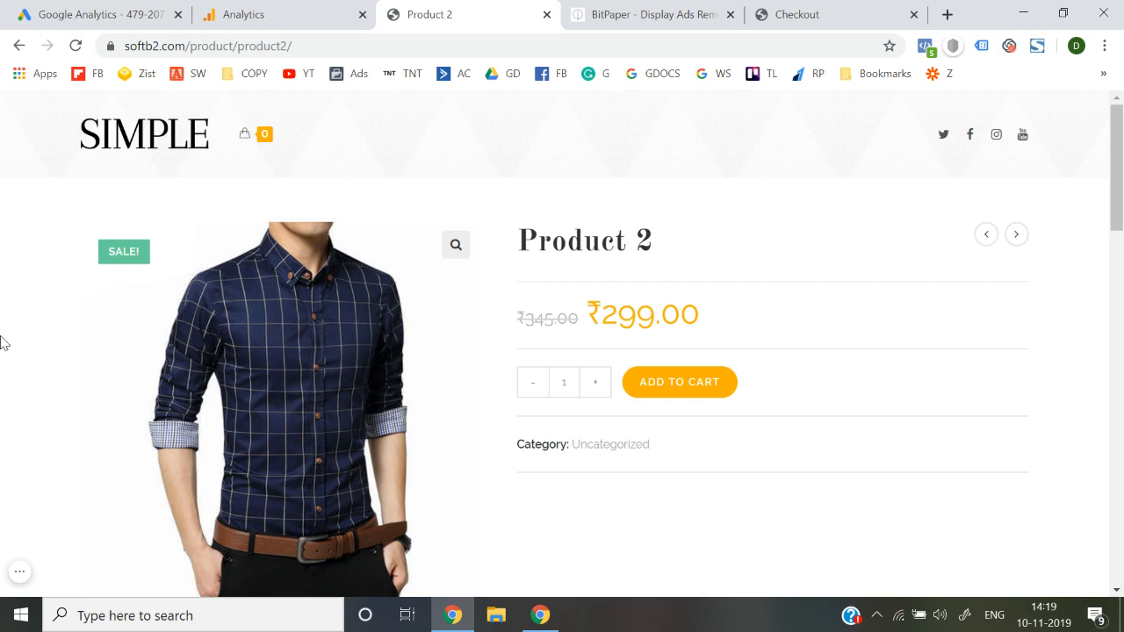
left_click(763, 9)
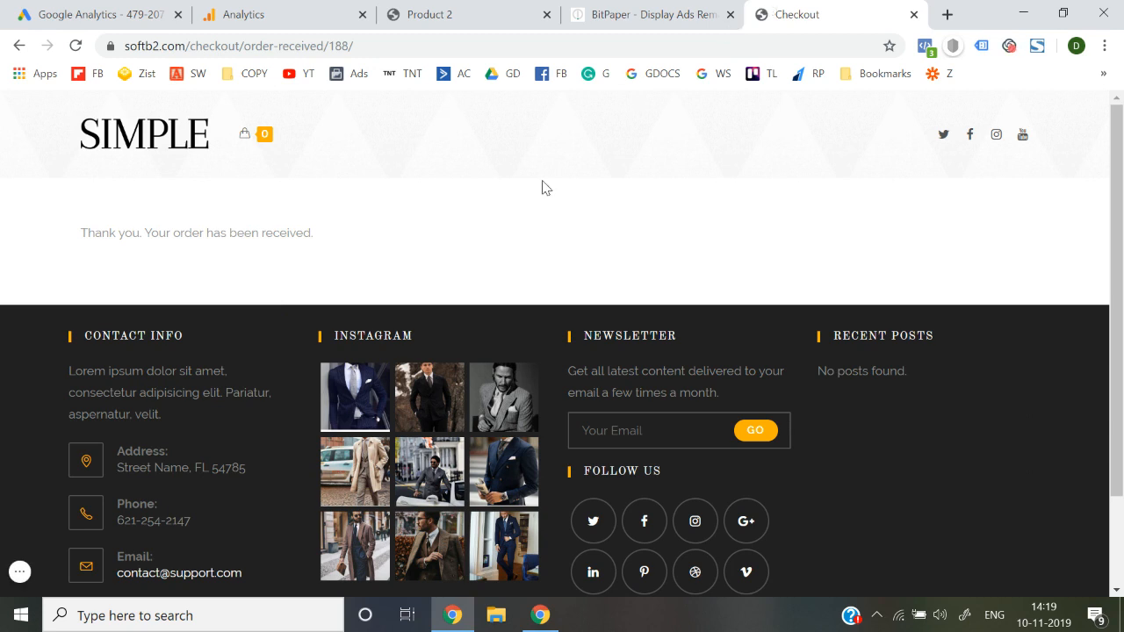
Switch to Google Ads and check the Audience manager's reloaded remarketing lists and its audience insights.
left_click(103, 8)
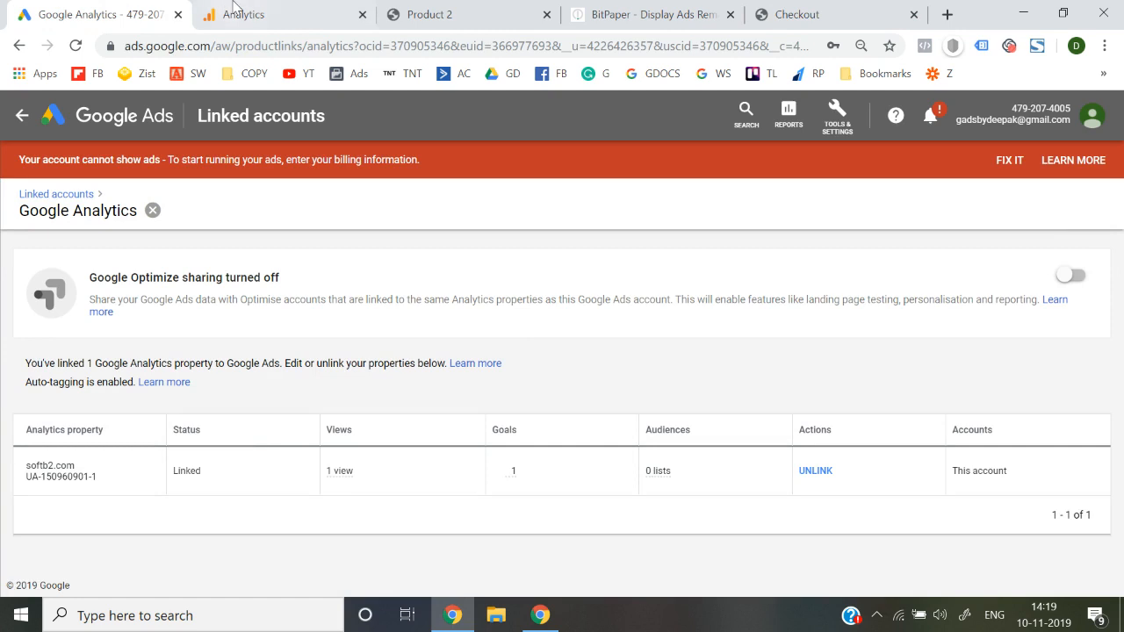
left_click(91, 126)
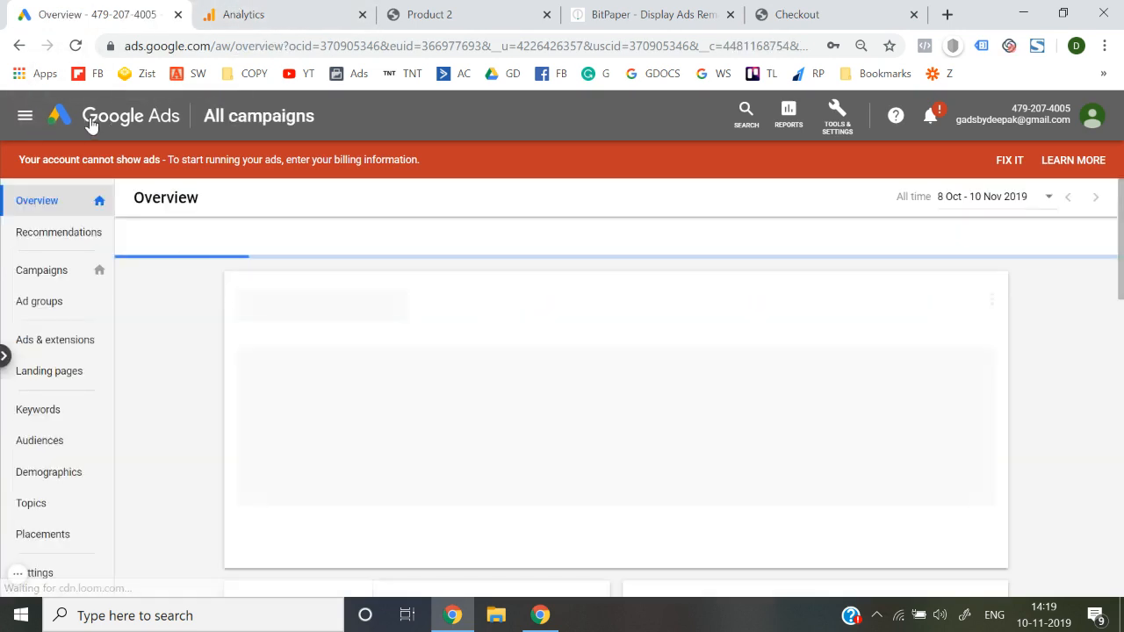
left_click(837, 116)
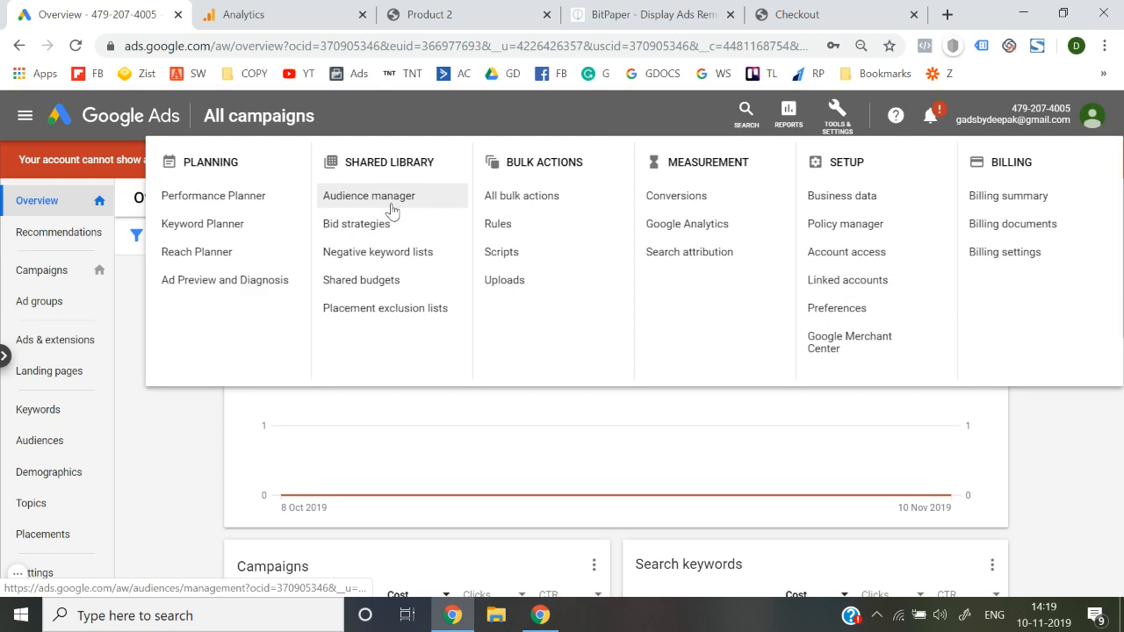
left_click(392, 212)
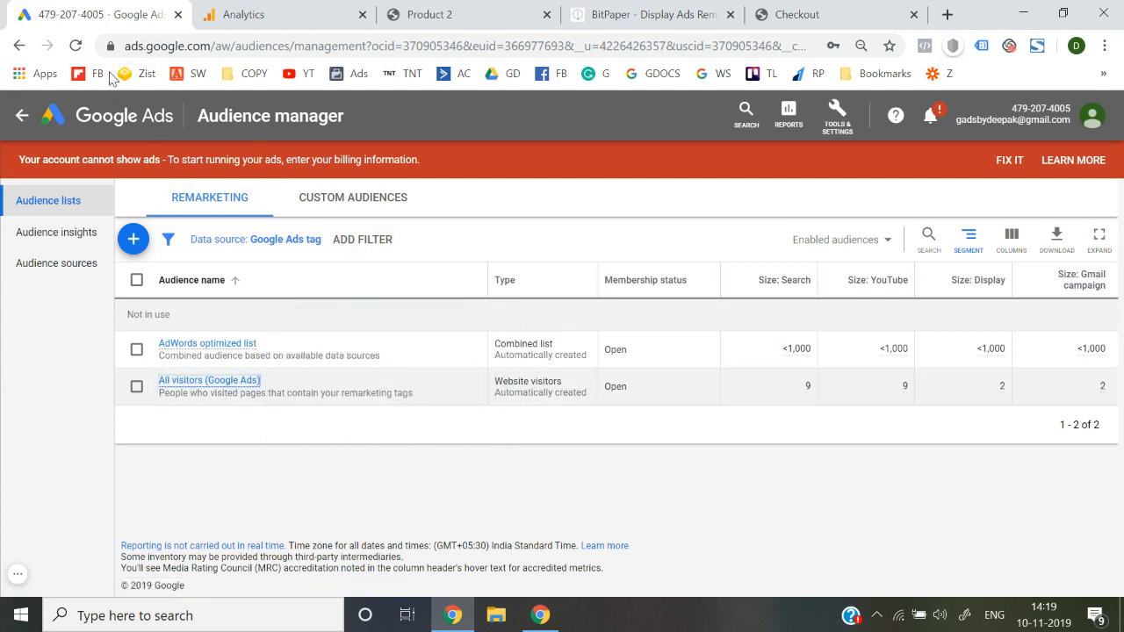
left_click(80, 50)
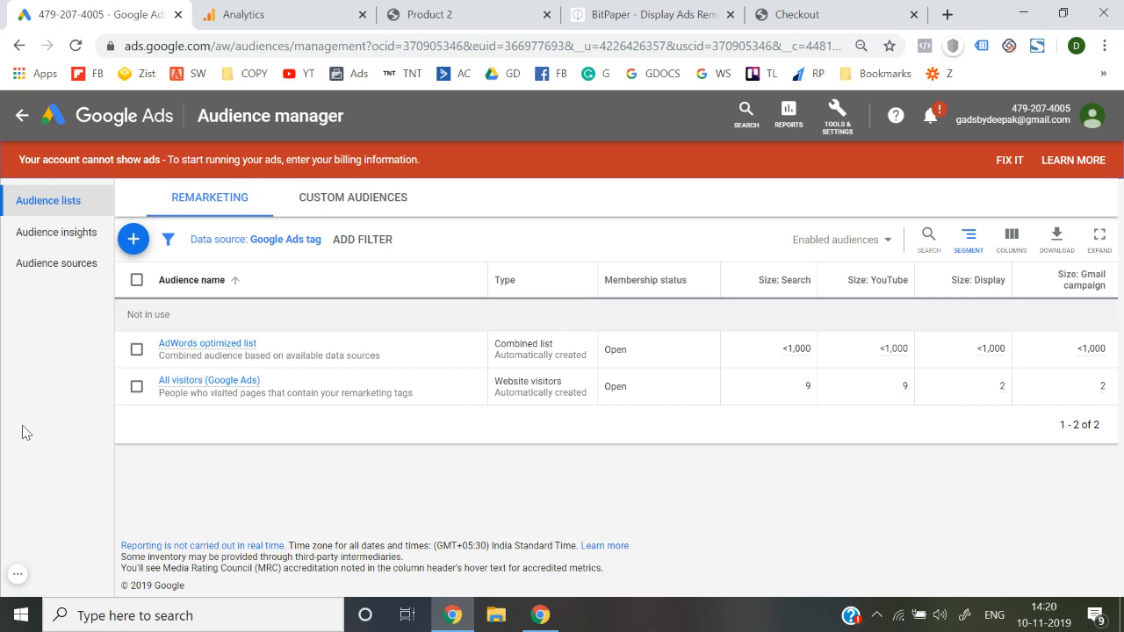
left_click(54, 243)
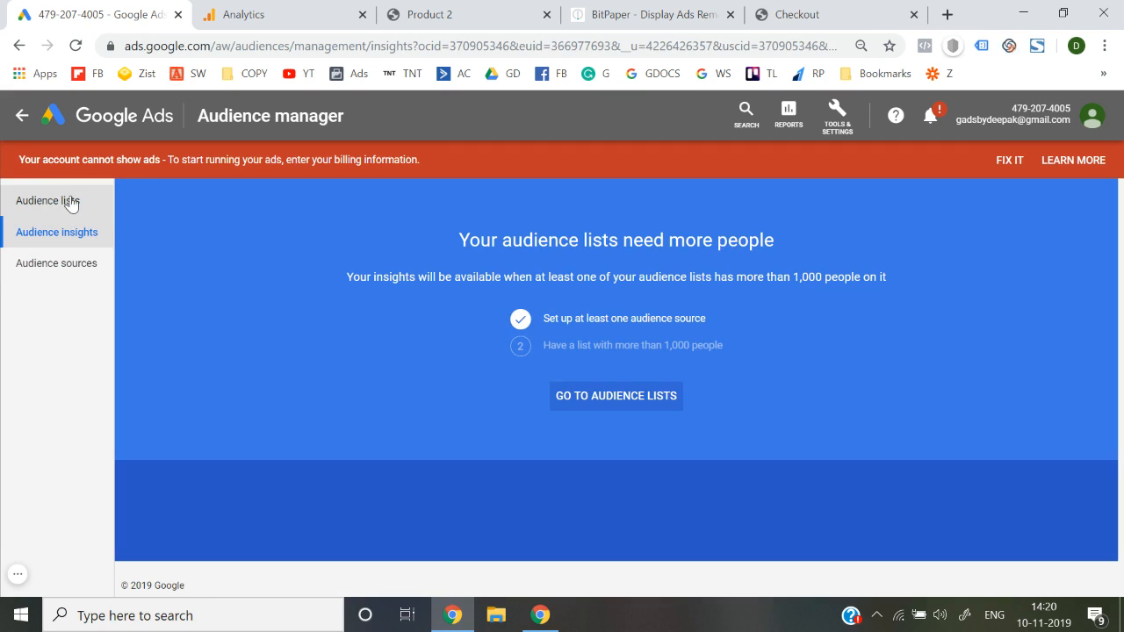
Remove the Google Ads tag data source filter from the remarketing audience lists and check the "Visited Product 2 Page" audience's details.
left_click(71, 203)
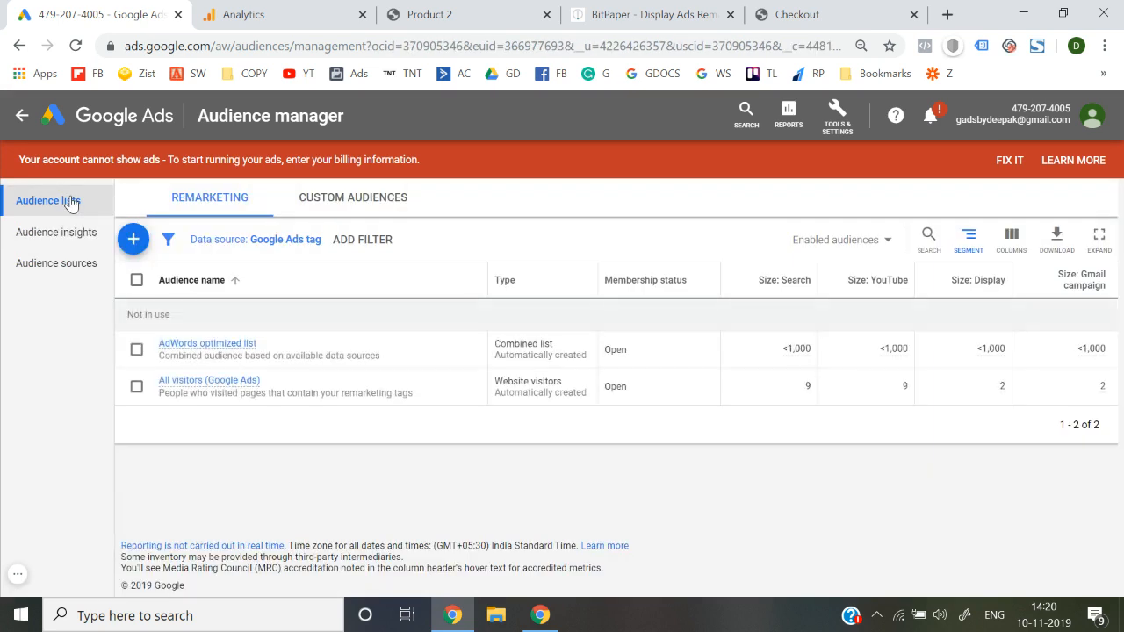
left_click(264, 250)
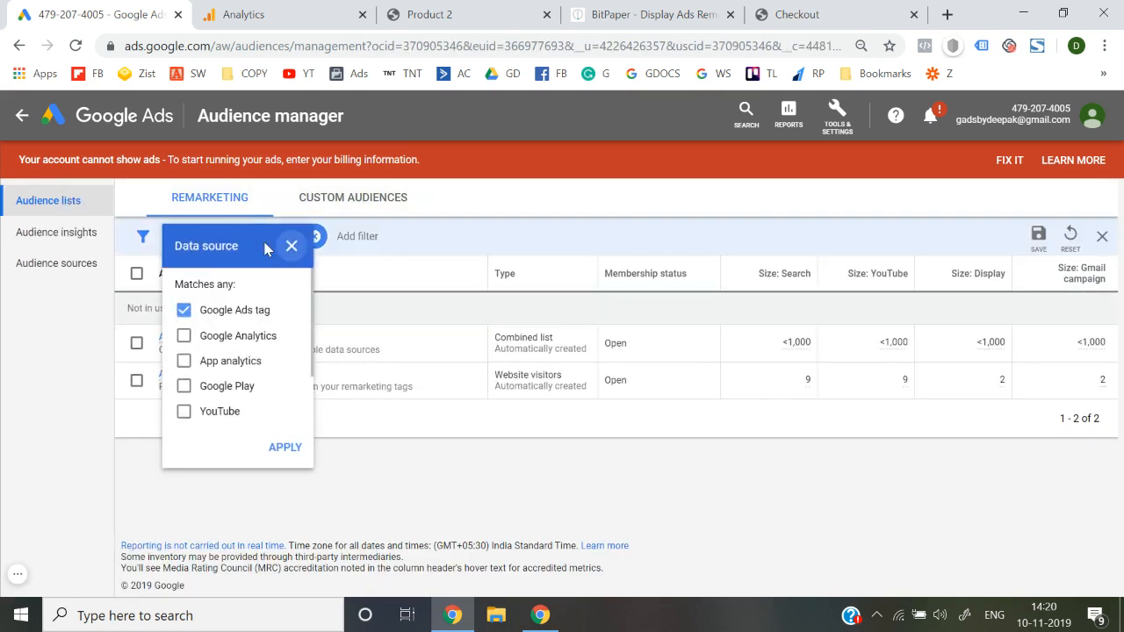
left_click(182, 312)
left_click(291, 249)
left_click(314, 236)
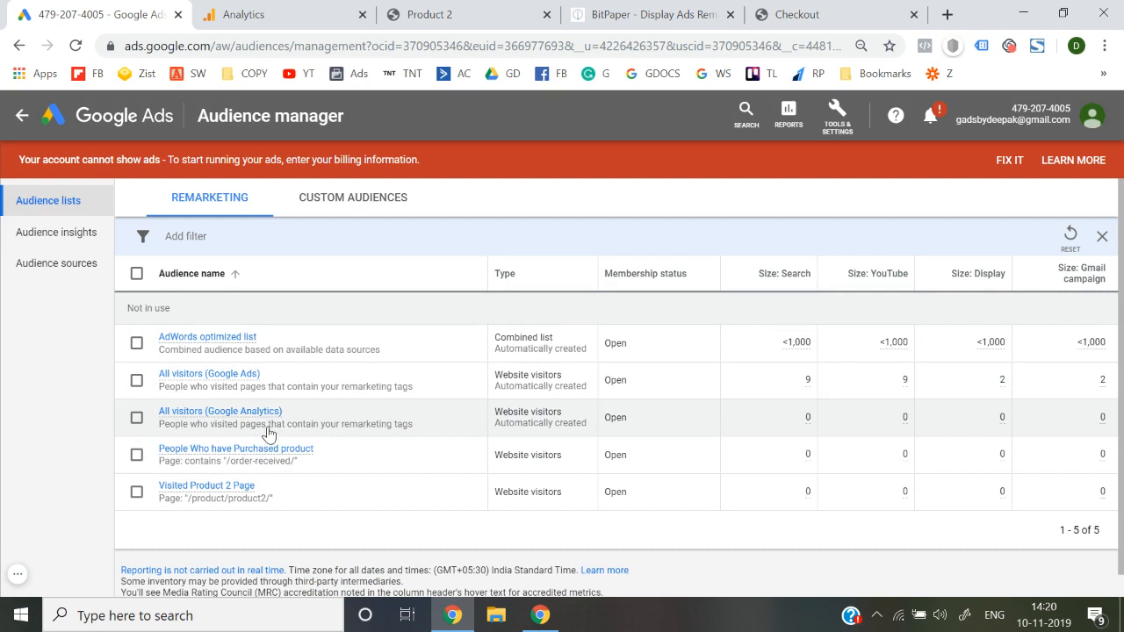
mouse_move(266, 455)
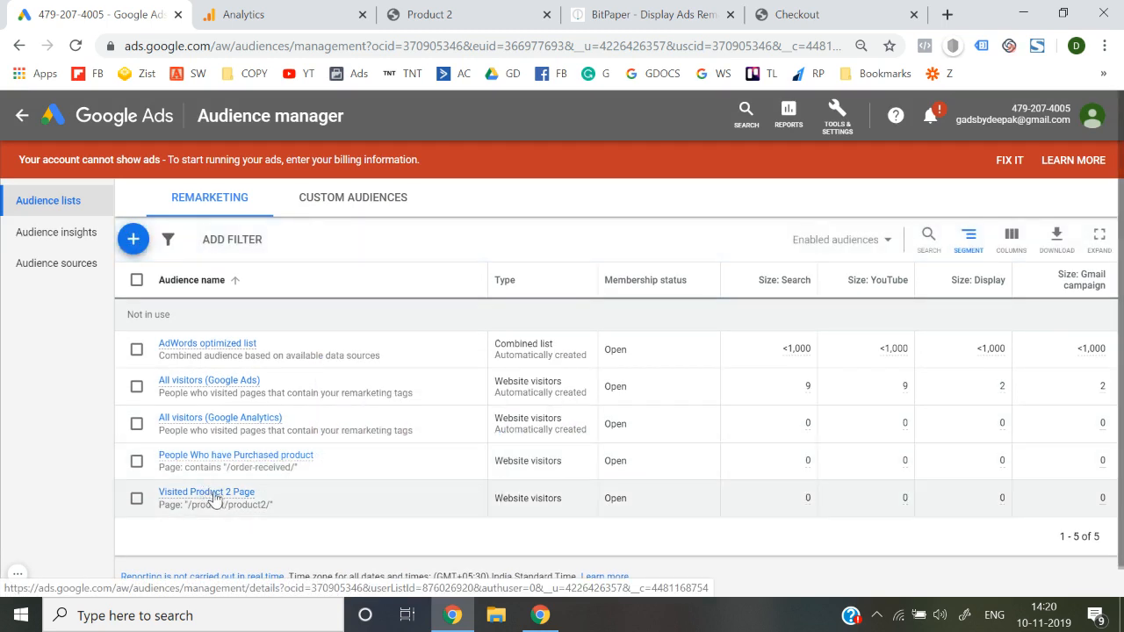
mouse_move(223, 500)
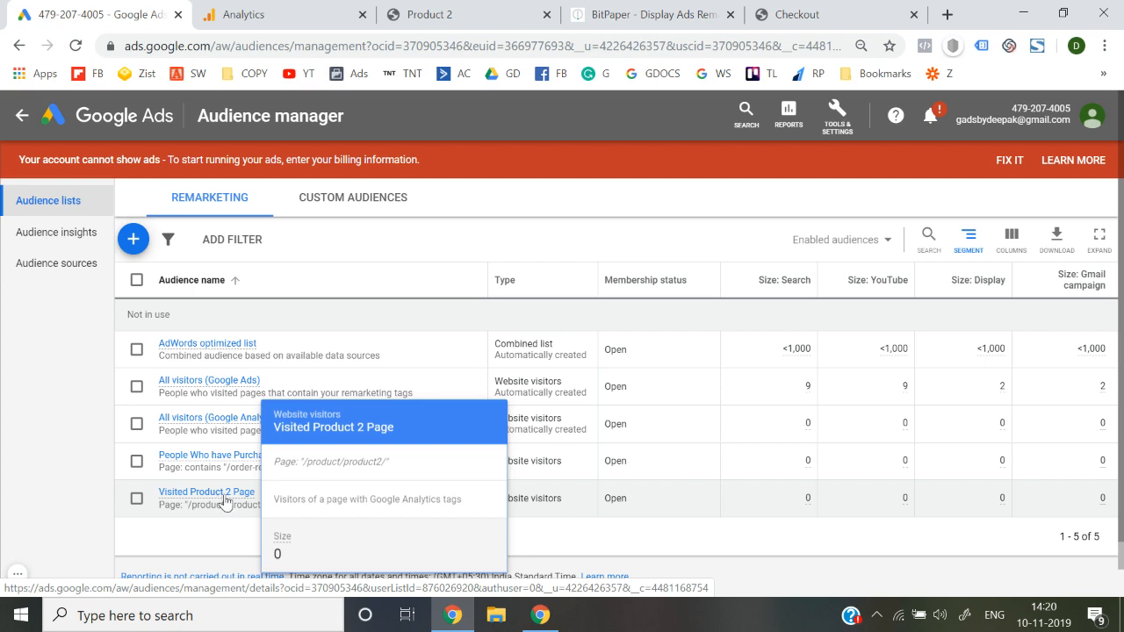
Start a new standard Display campaign from the Campaigns page without a goal's guidance.
left_click(132, 119)
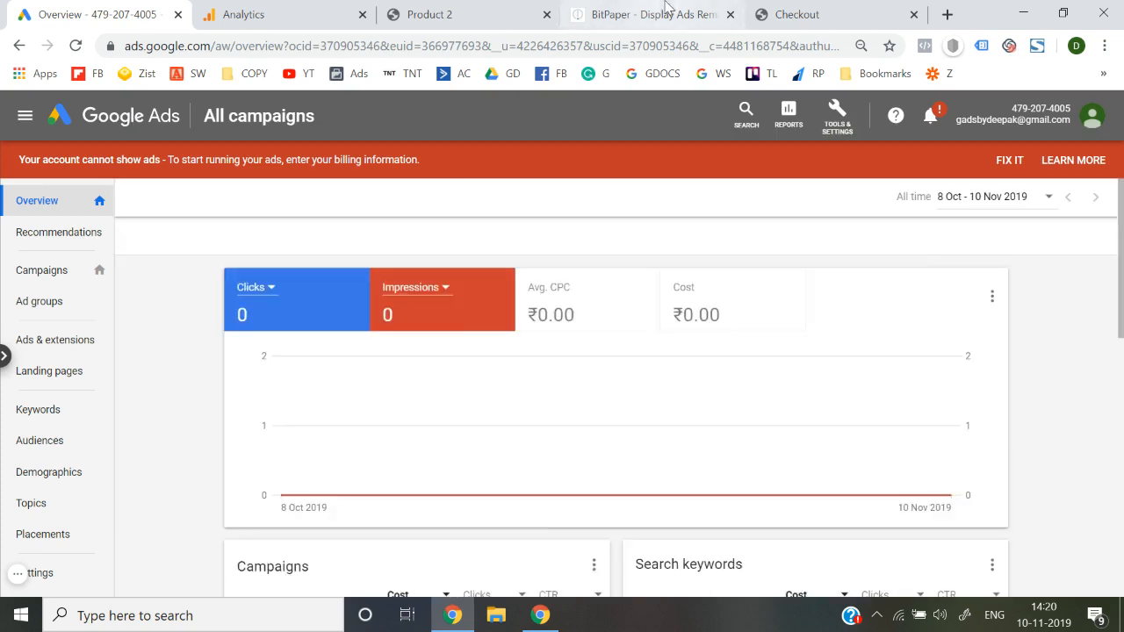
left_click(668, 7)
left_click(109, 7)
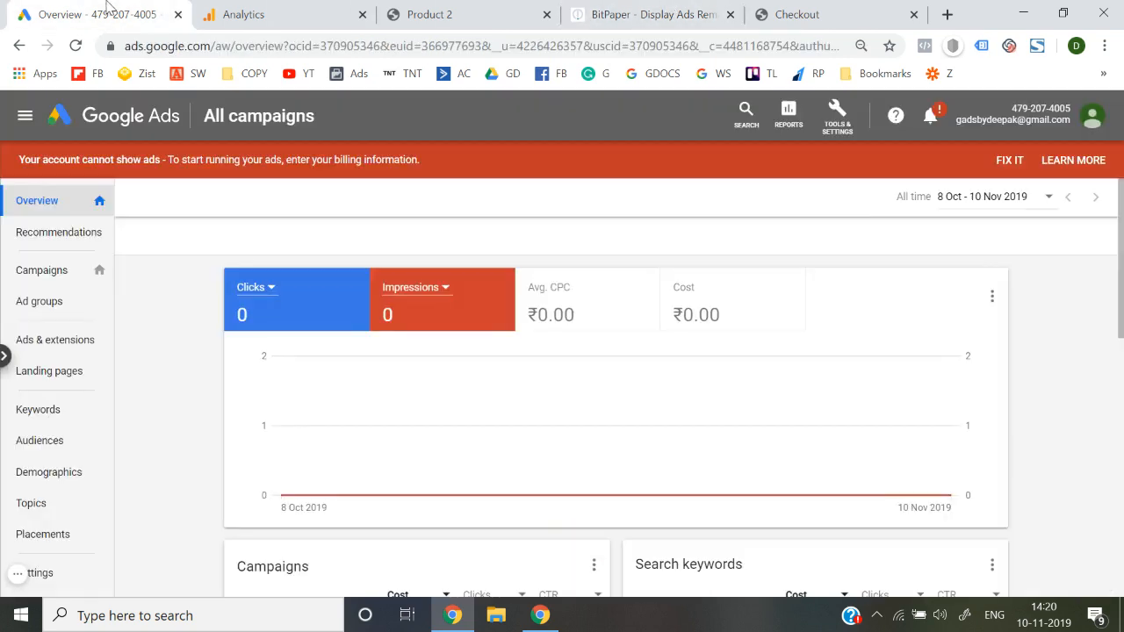
left_click(40, 281)
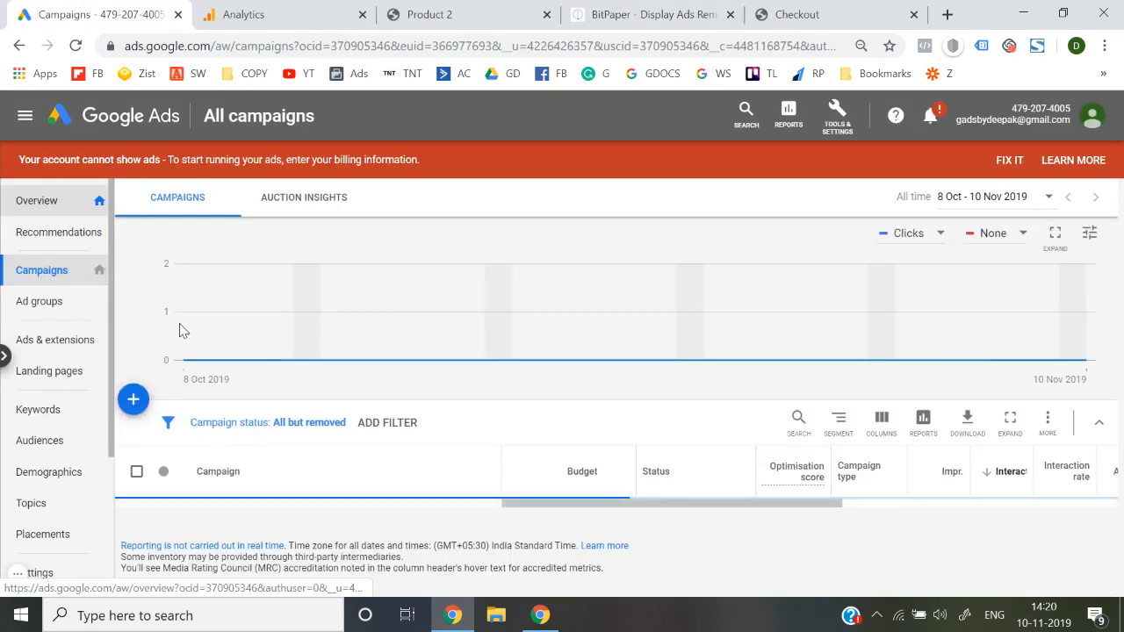
scroll(207, 457, "down", 2)
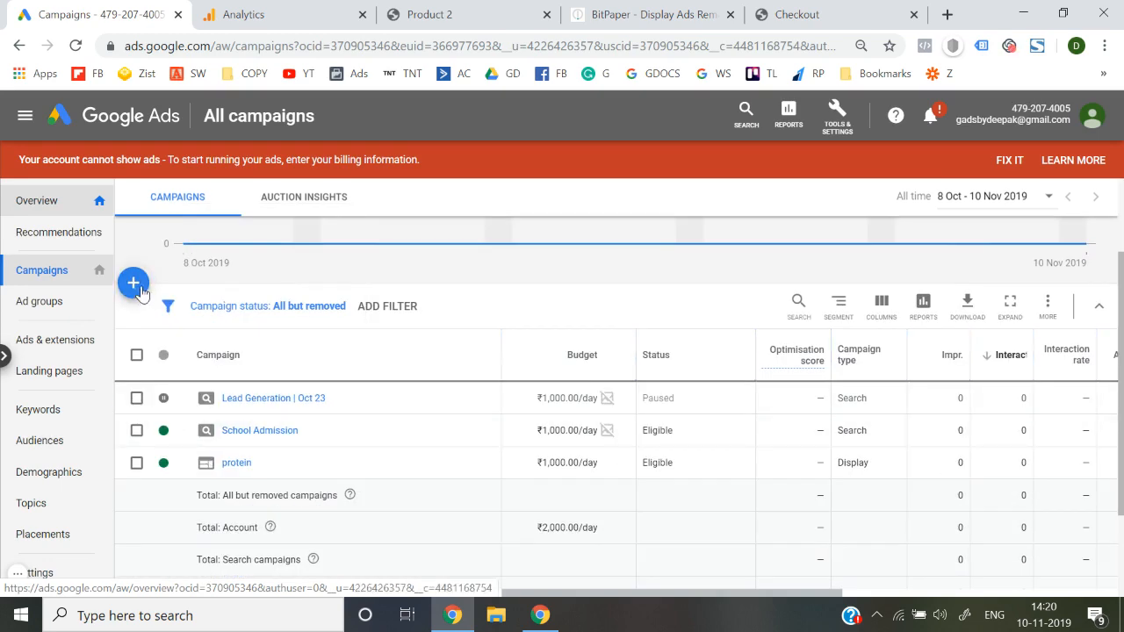
left_click(141, 289)
left_click(209, 344)
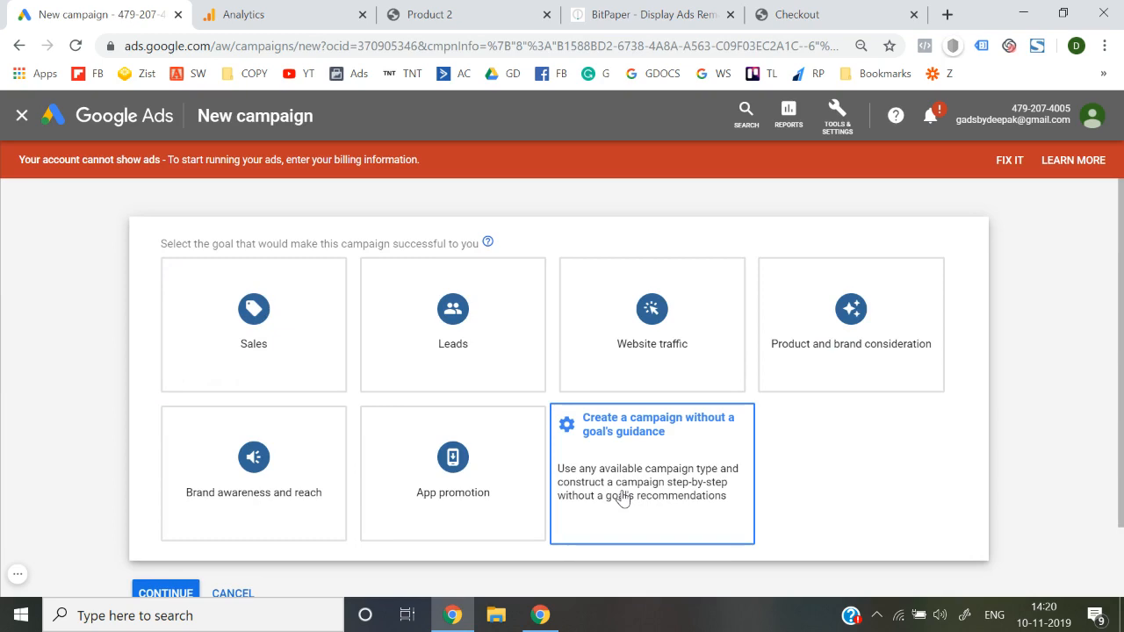
left_click(621, 499)
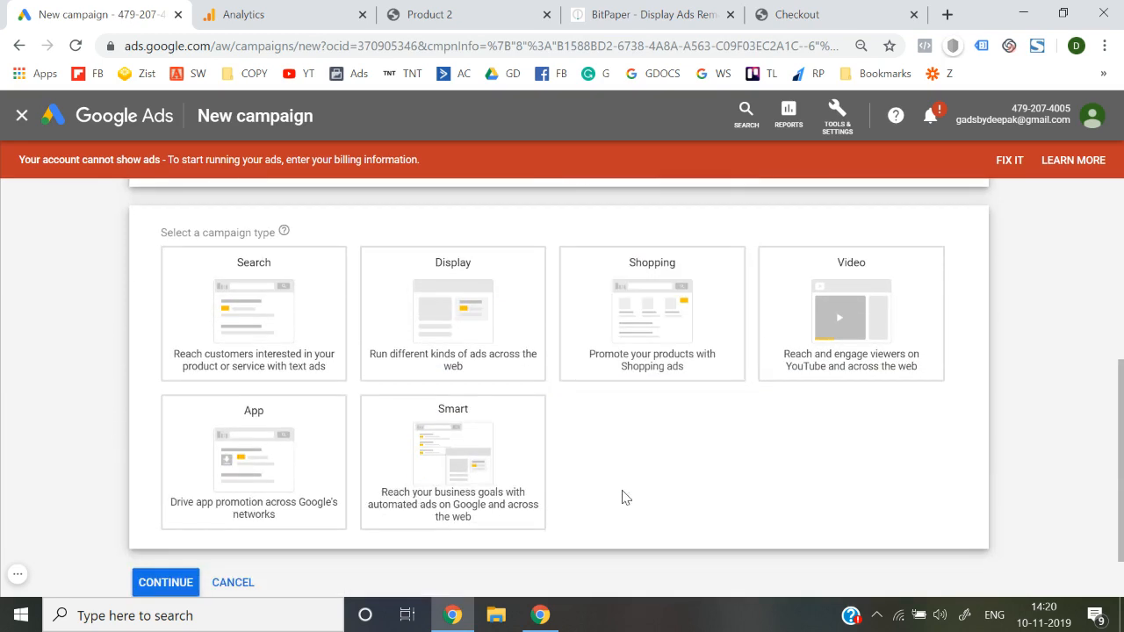
left_click(449, 330)
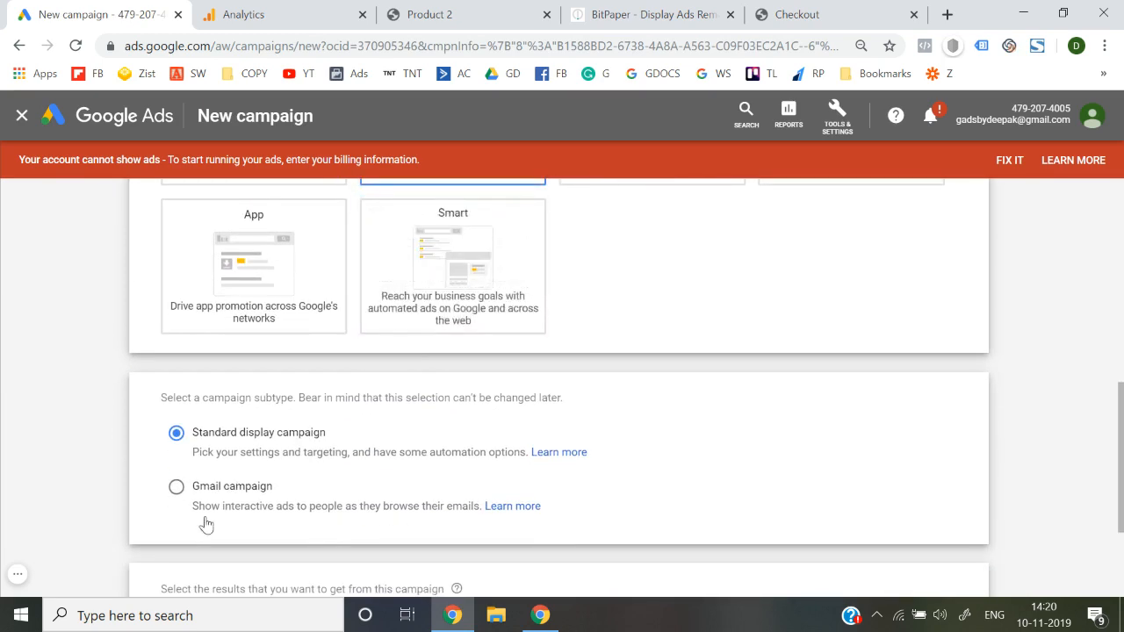
left_click(166, 510)
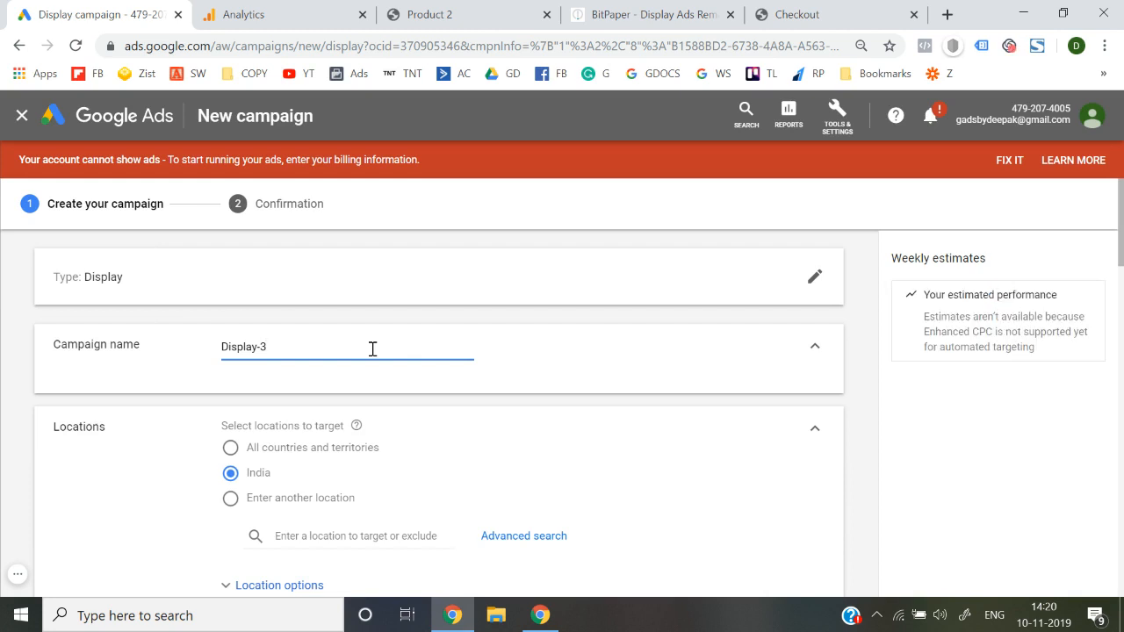
Review the campaign's location, bidding and budget settings and switch the ad group to manual targeting.
scroll(372, 349, "down", 1)
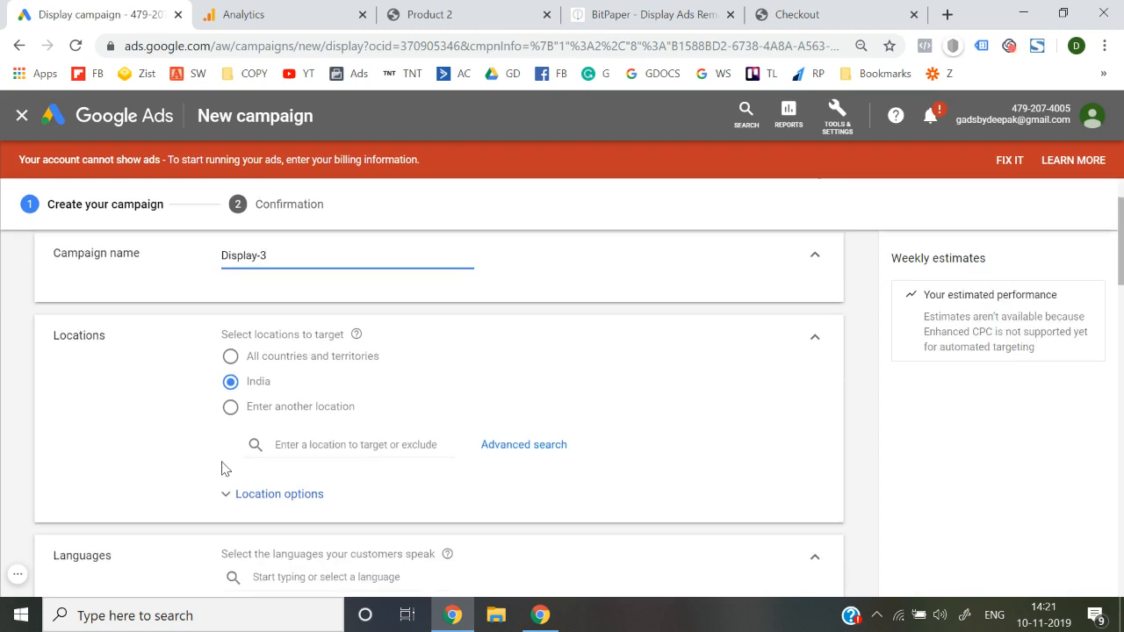
scroll(221, 468, "down", 6)
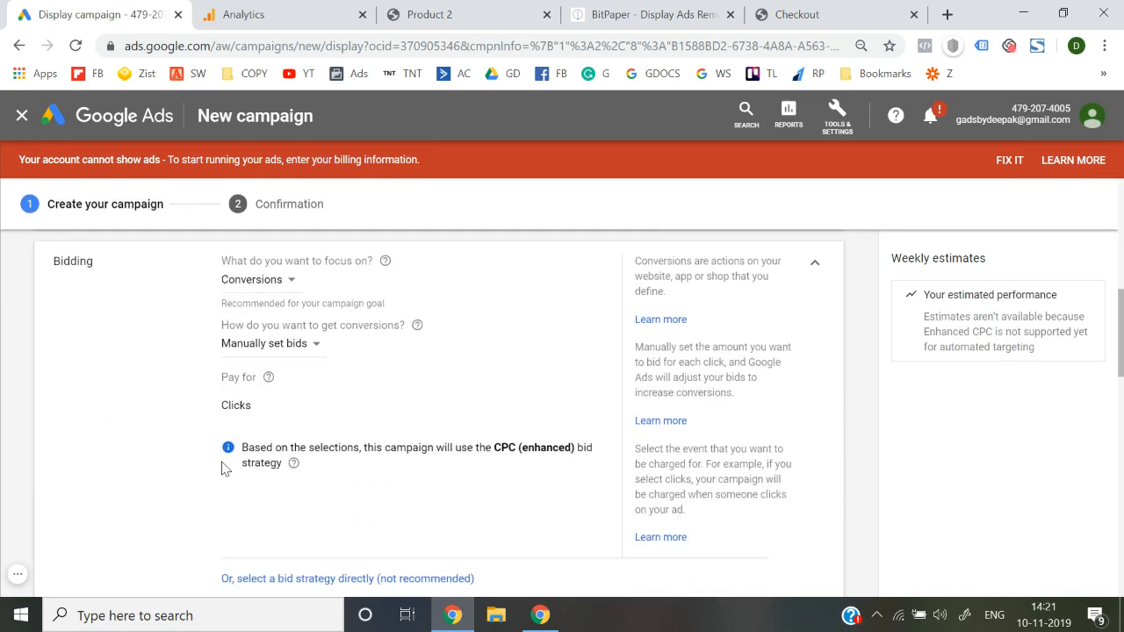
scroll(221, 468, "up", 3)
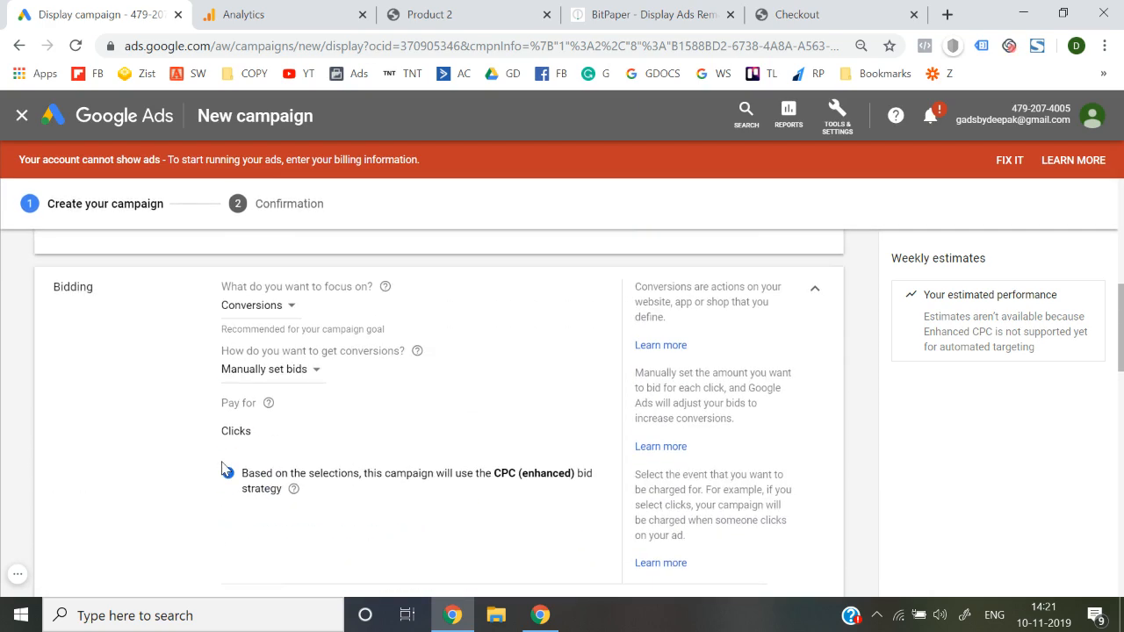
scroll(145, 441, "down", 6)
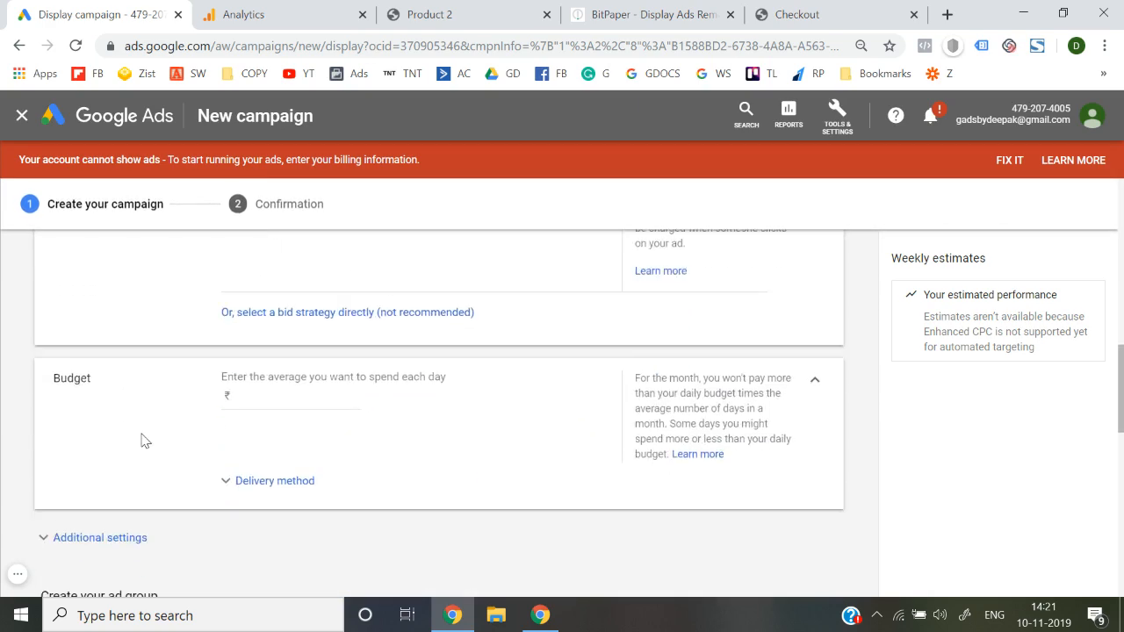
scroll(143, 439, "down", 3)
scroll(143, 439, "up", 2)
left_click(196, 504)
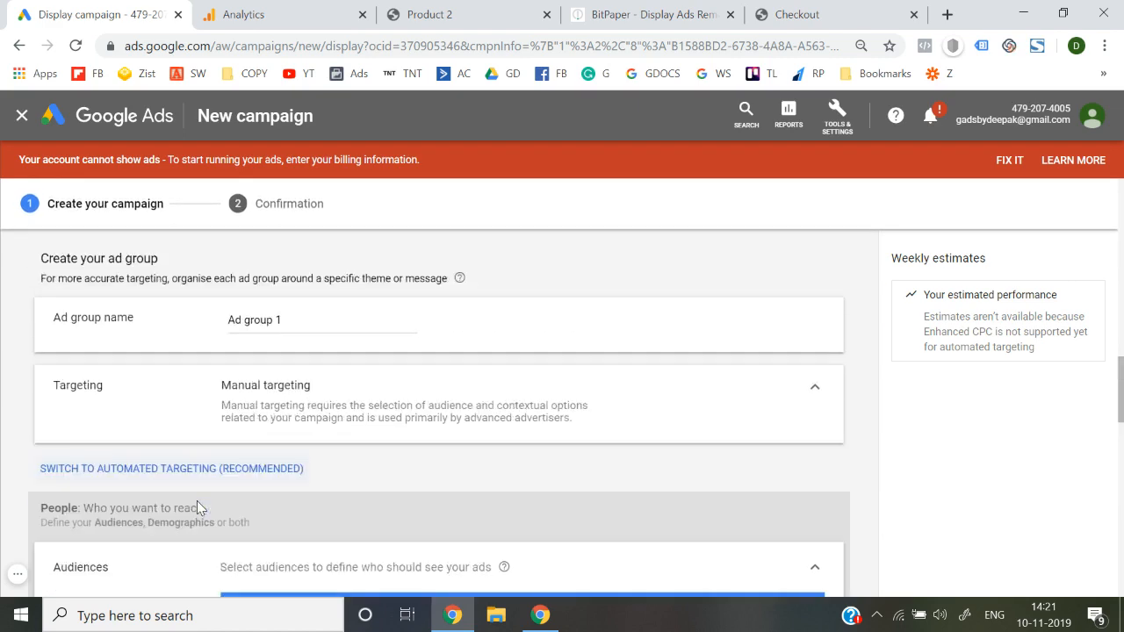
Target the "Visited Product 2 Page" website visitors audience in the ad group, browsing by how people have interacted with the business.
scroll(105, 480, "down", 2)
scroll(218, 466, "down", 2)
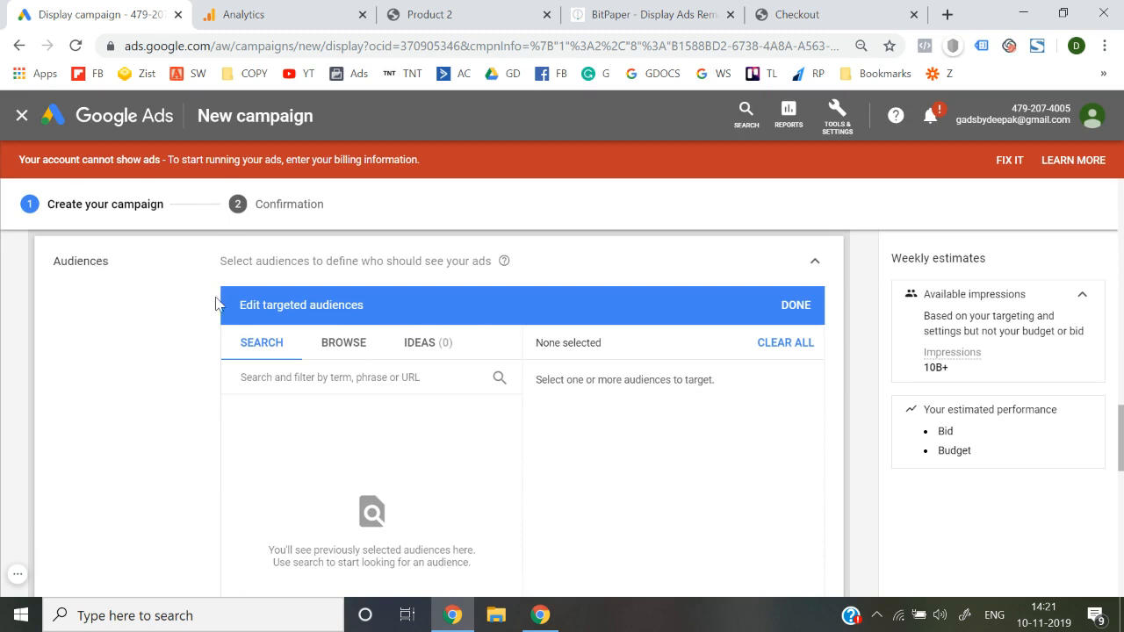
left_click(327, 347)
scroll(160, 432, "down", 1)
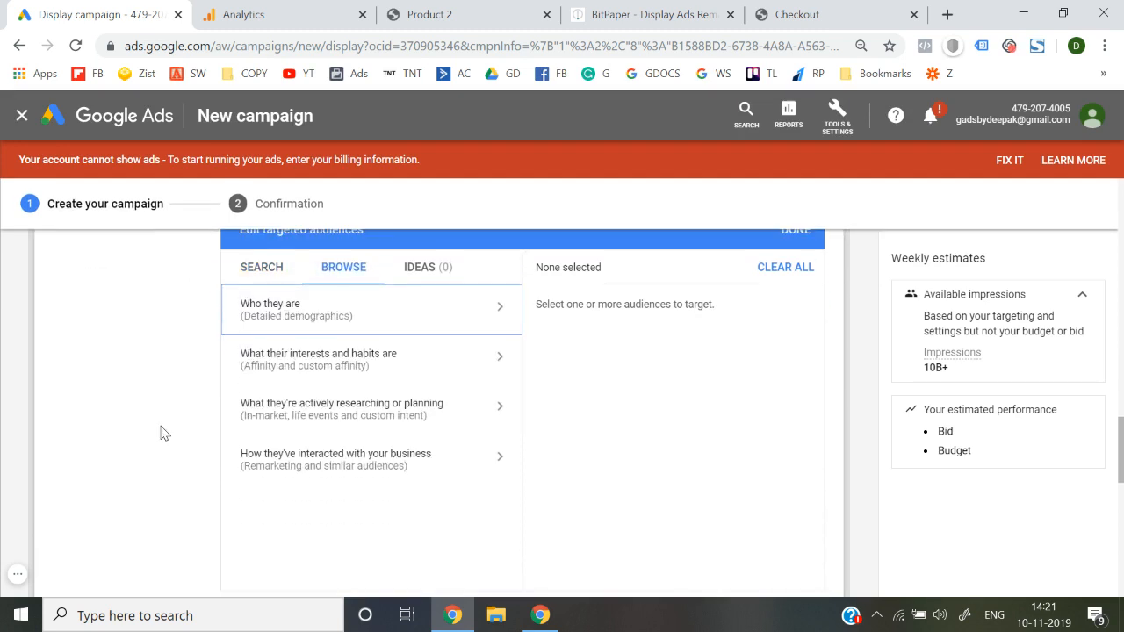
left_click(354, 475)
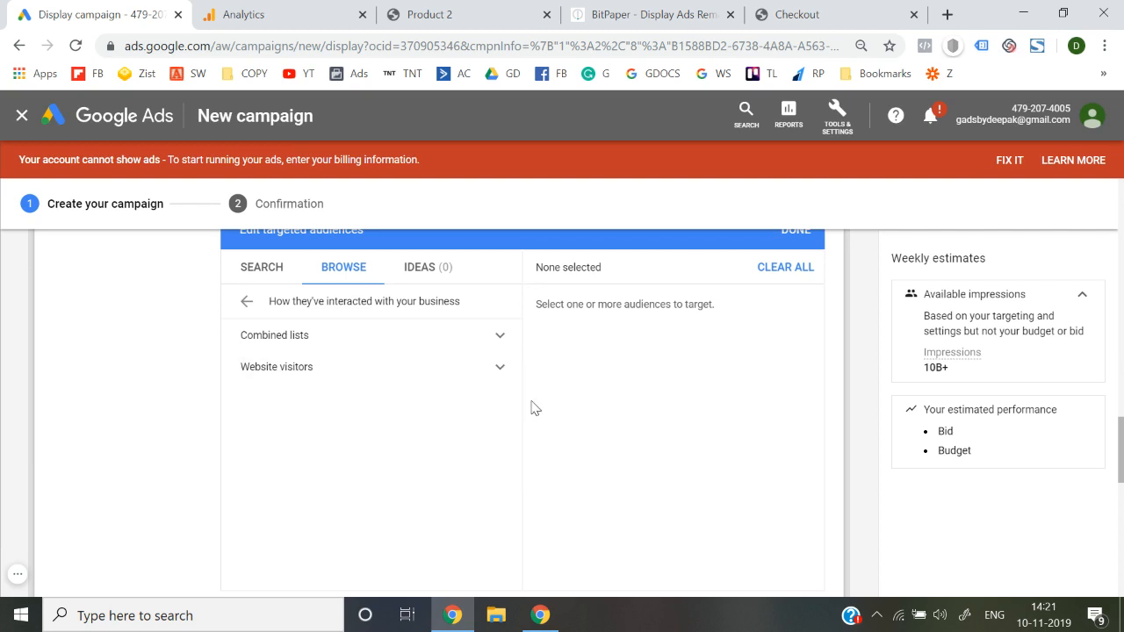
left_click(490, 377)
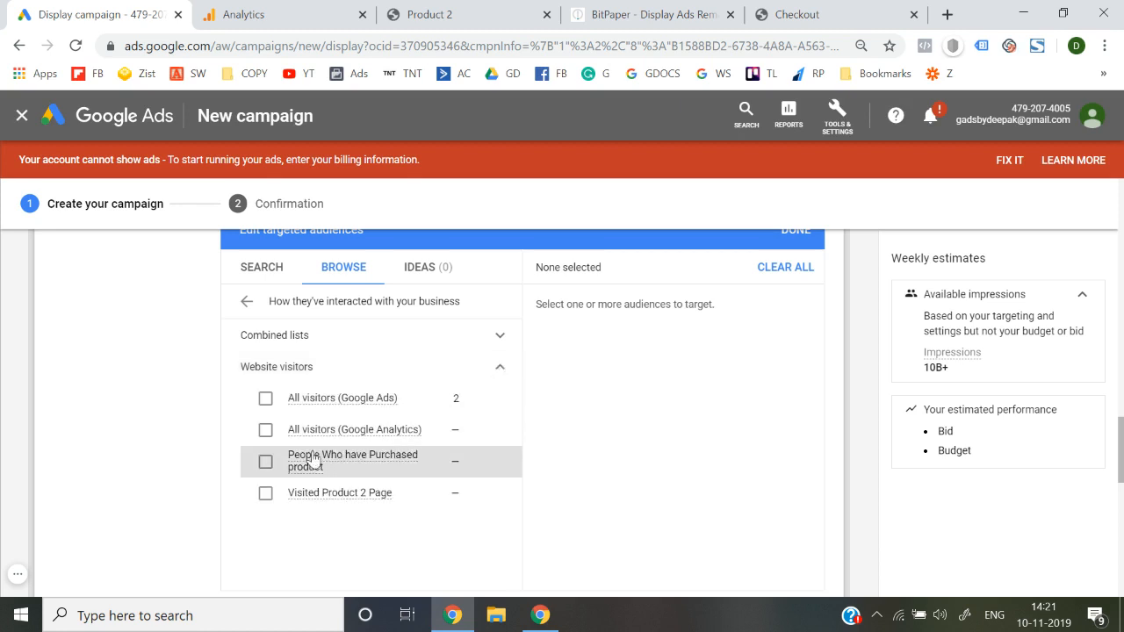
left_click(264, 494)
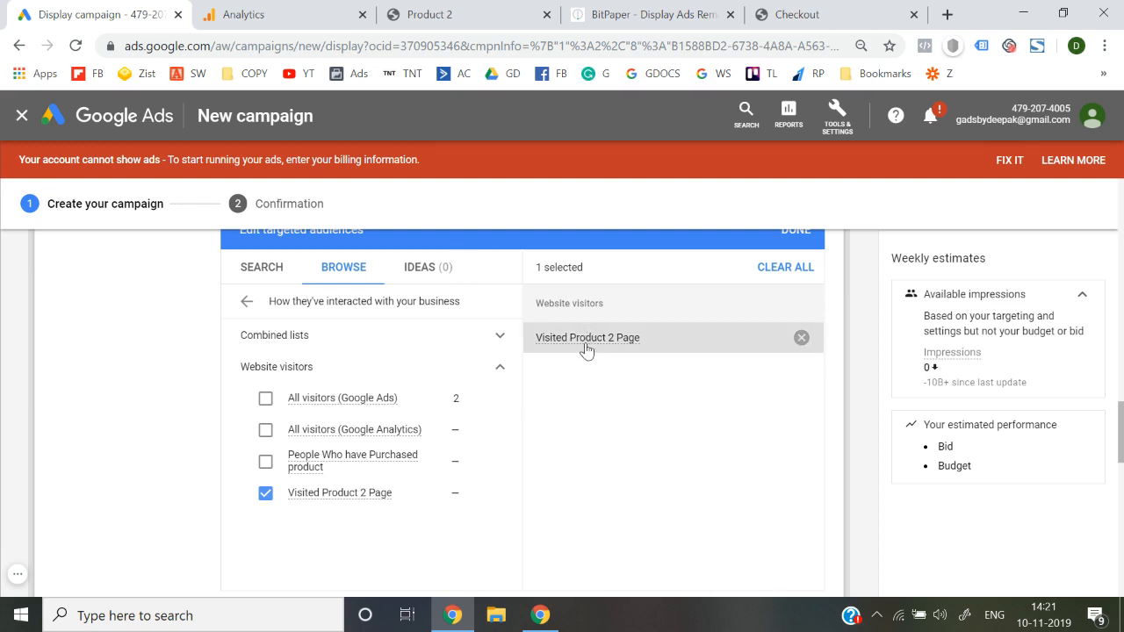
Turn targeting expansion off for the ad group and review the remaining bid and ad settings.
scroll(593, 378, "down", 8)
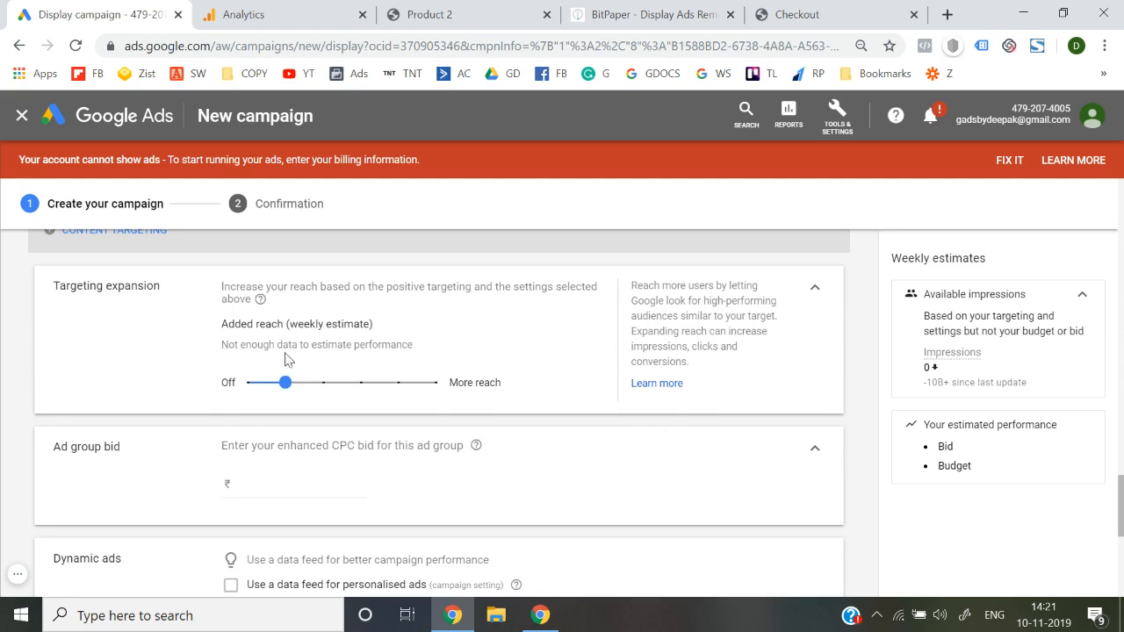
left_click_drag(287, 383, 246, 384)
scroll(4, 430, "down", 1)
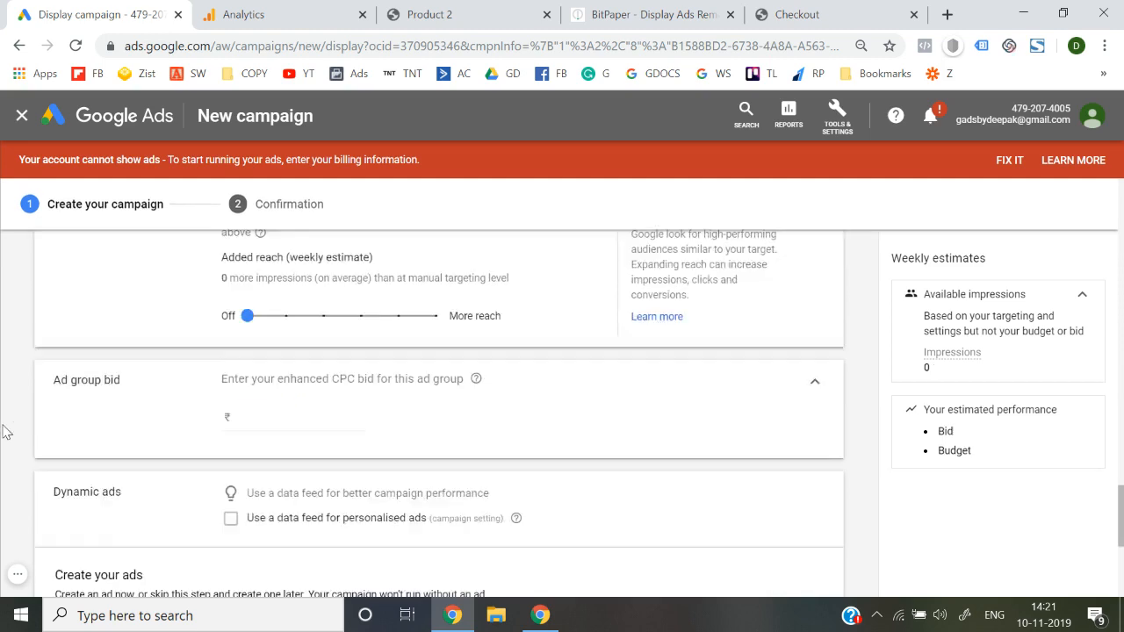
scroll(5, 431, "down", 4)
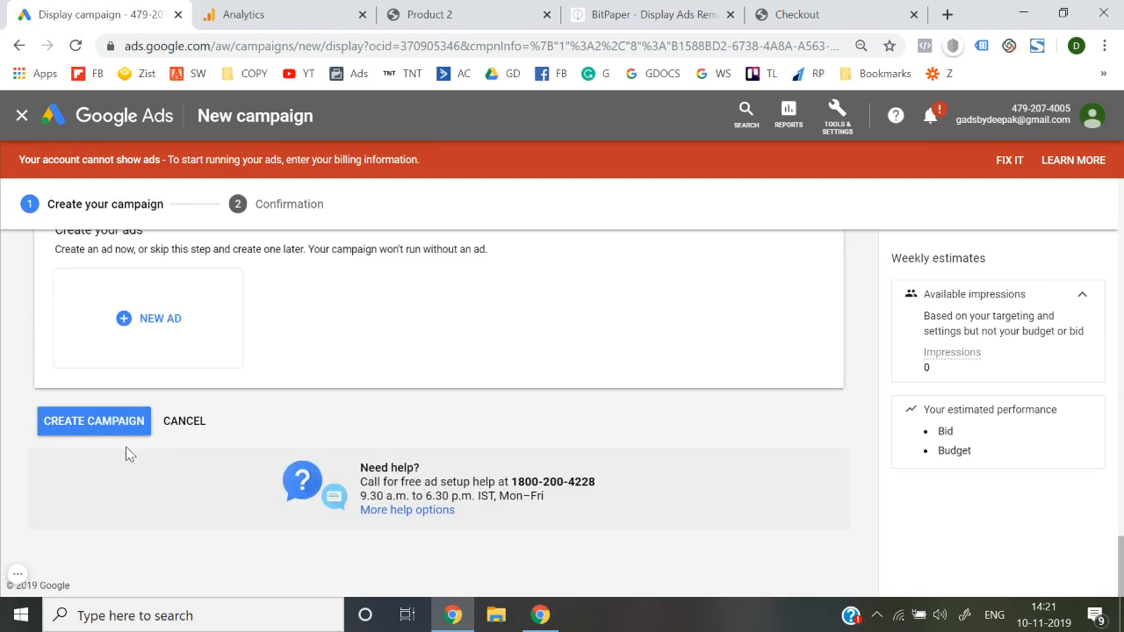
Recheck the ad group's selected audience and leave the campaign setup without saving it.
scroll(126, 453, "up", 20)
scroll(125, 453, "up", 1)
scroll(125, 453, "down", 15)
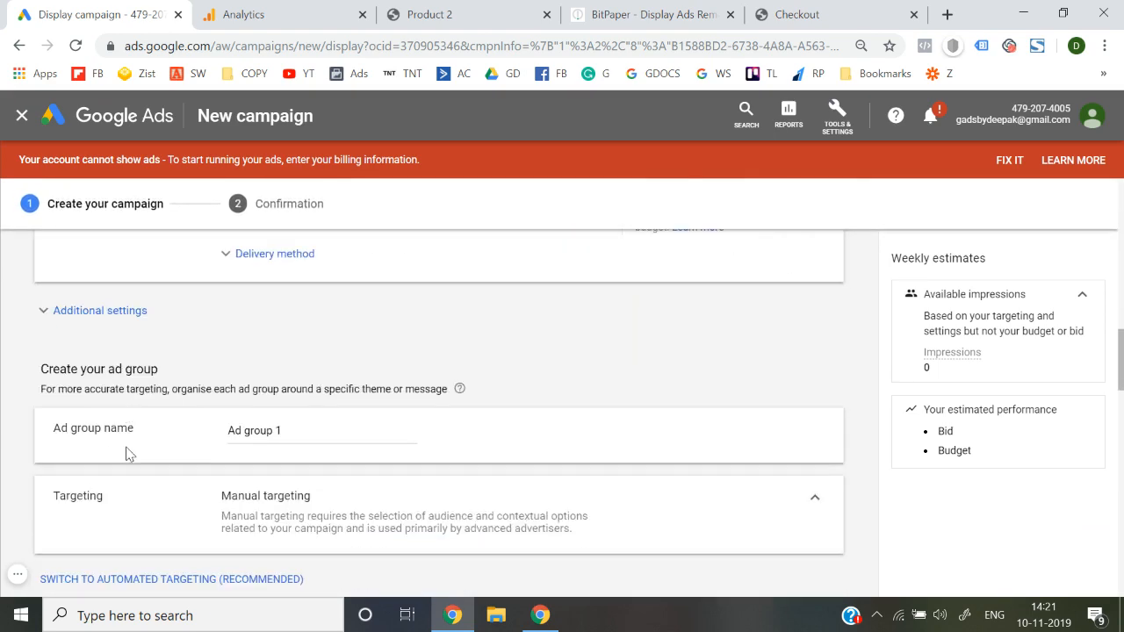
scroll(126, 453, "down", 1)
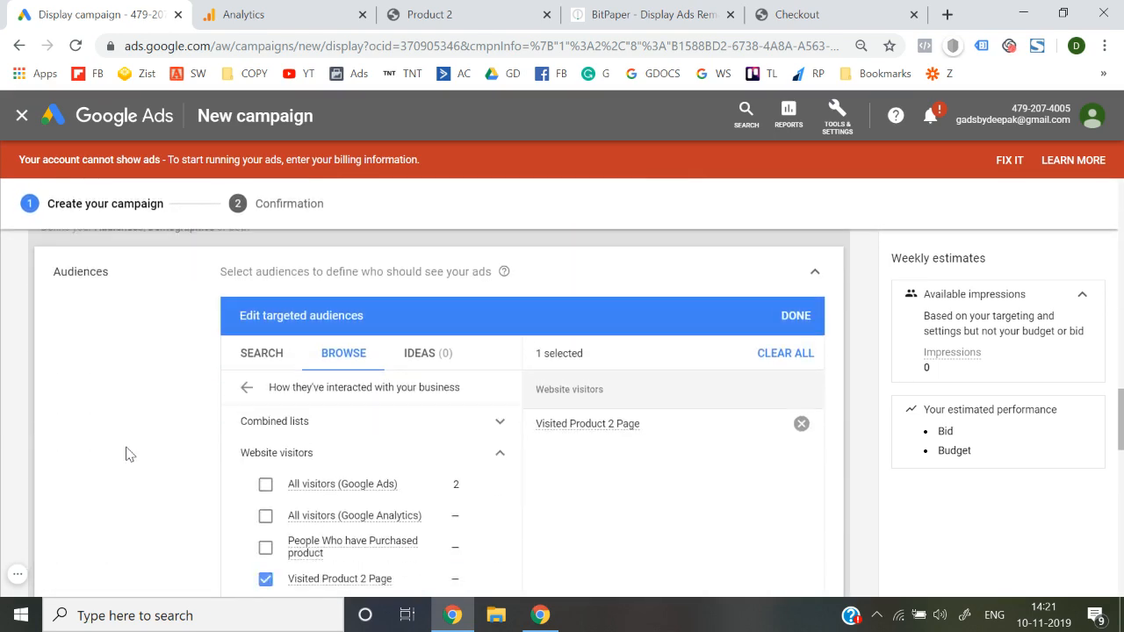
scroll(112, 525, "down", 1)
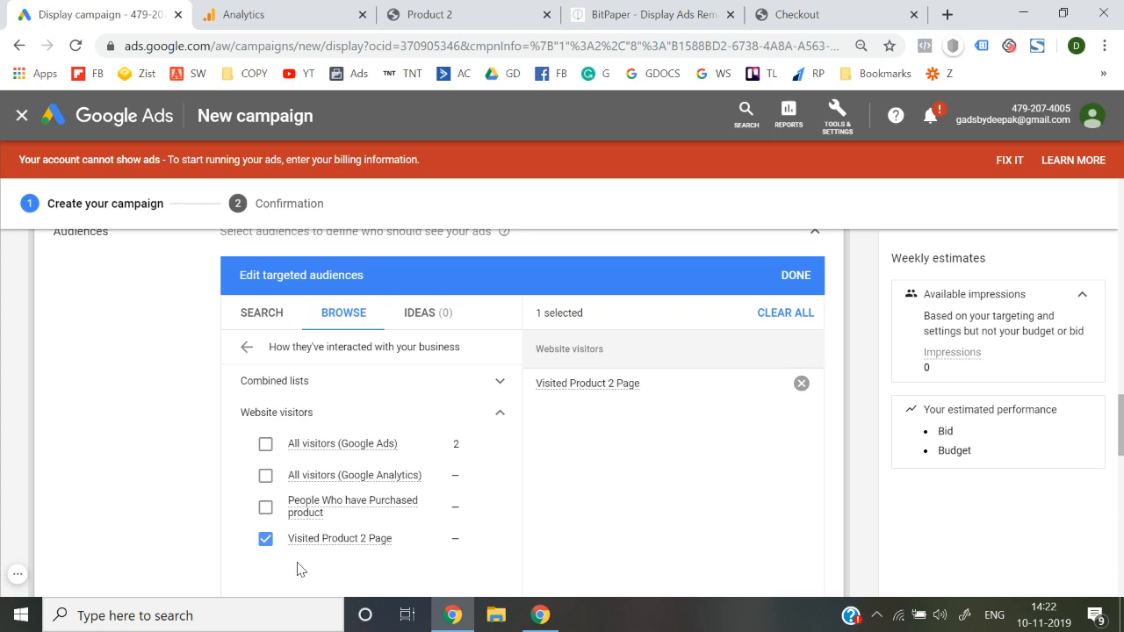
scroll(296, 565, "down", 10)
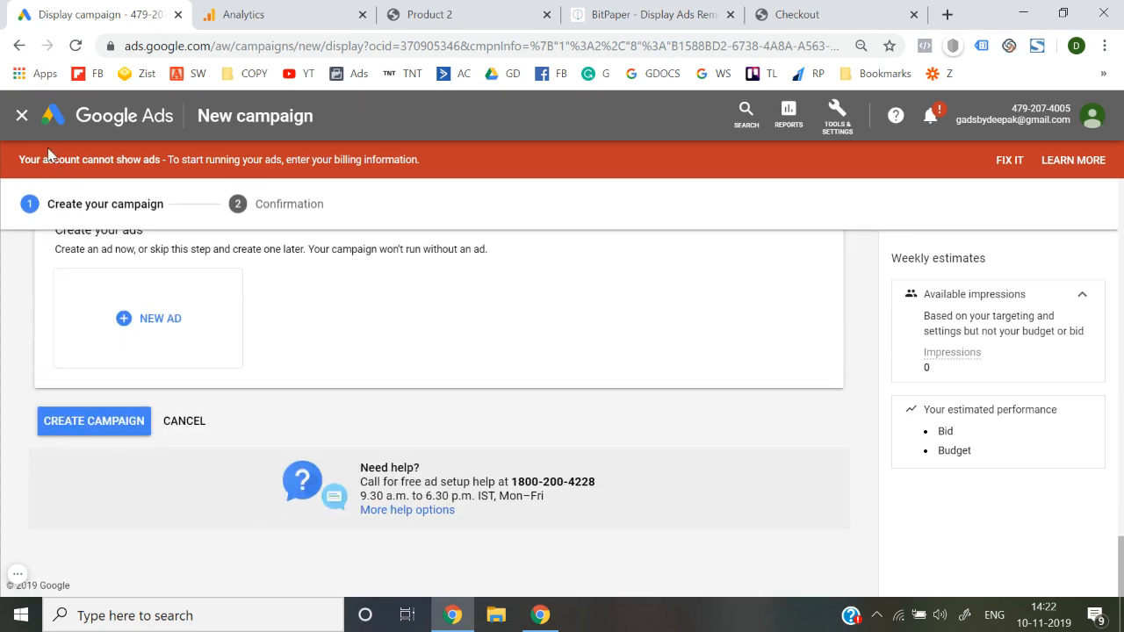
left_click(23, 118)
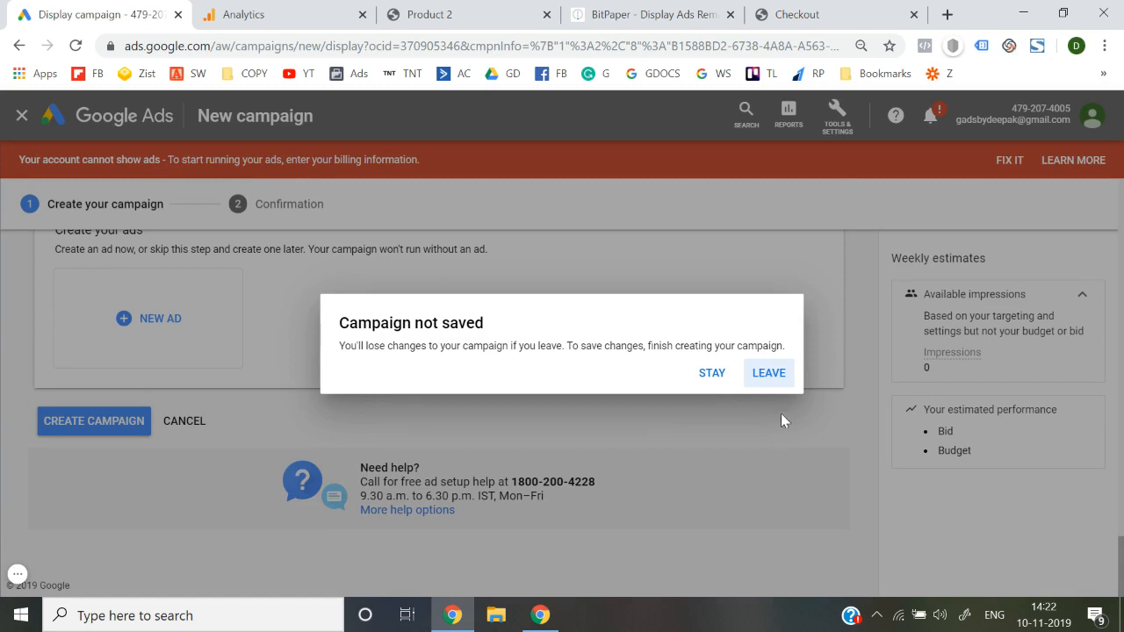
left_click(771, 372)
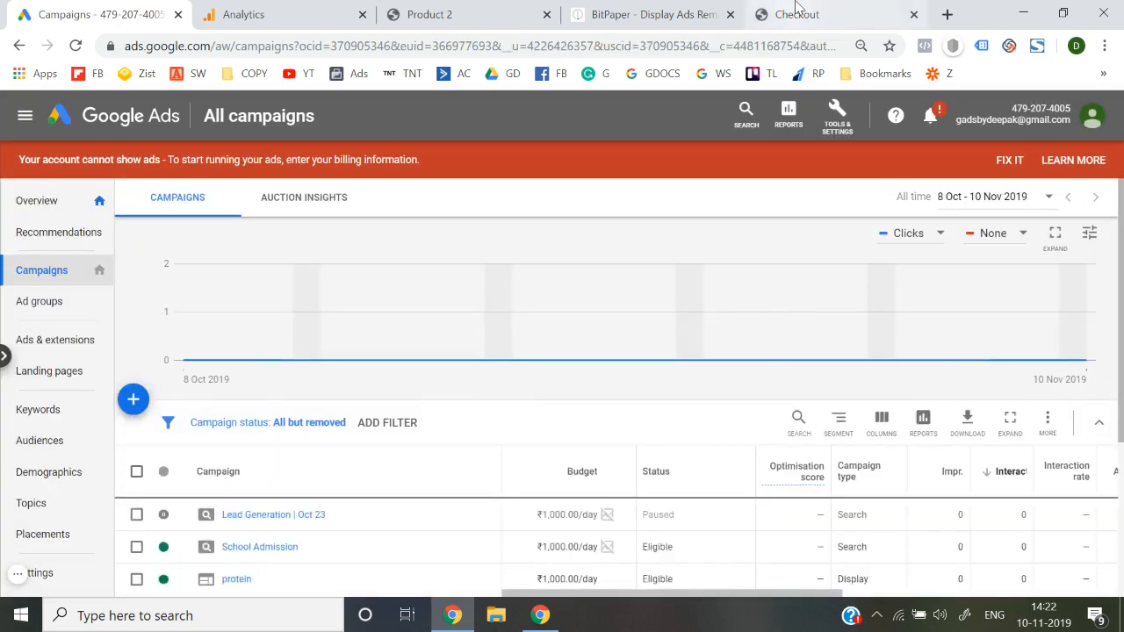
Glance at the shop's order-received page and open the "protein" display campaign in Google Ads.
left_click(797, 11)
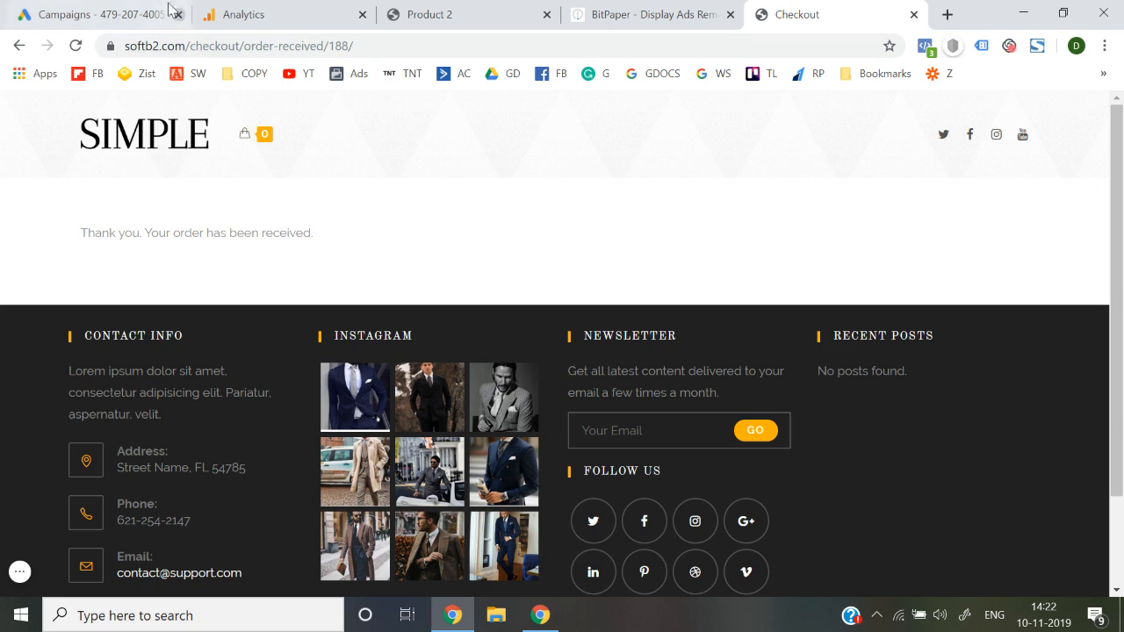
left_click(131, 14)
scroll(299, 474, "down", 1)
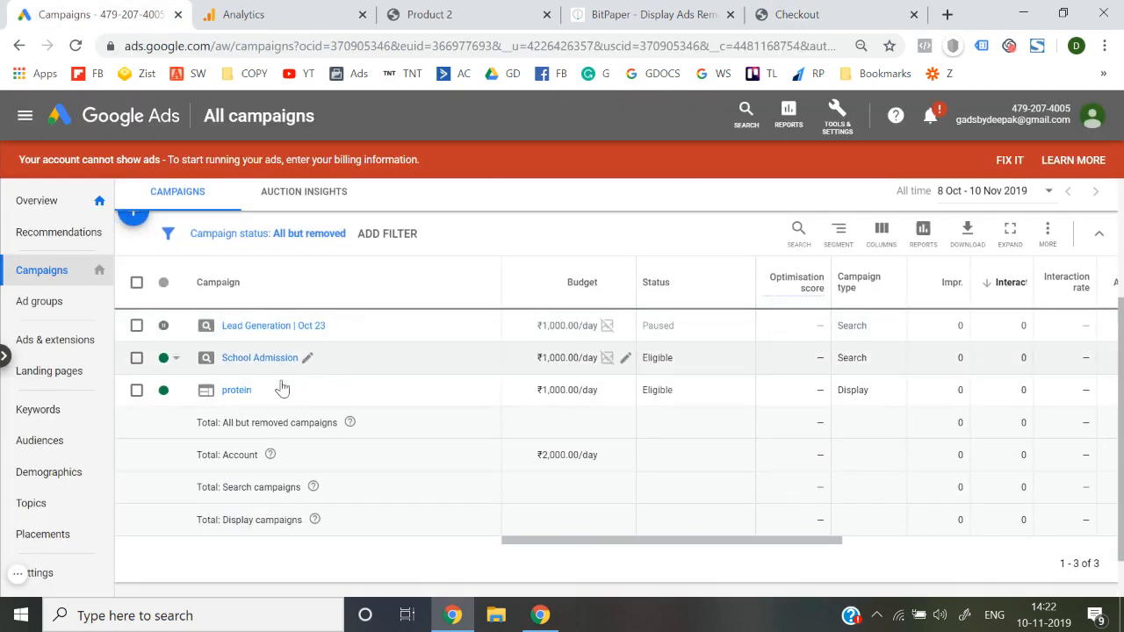
left_click(236, 391)
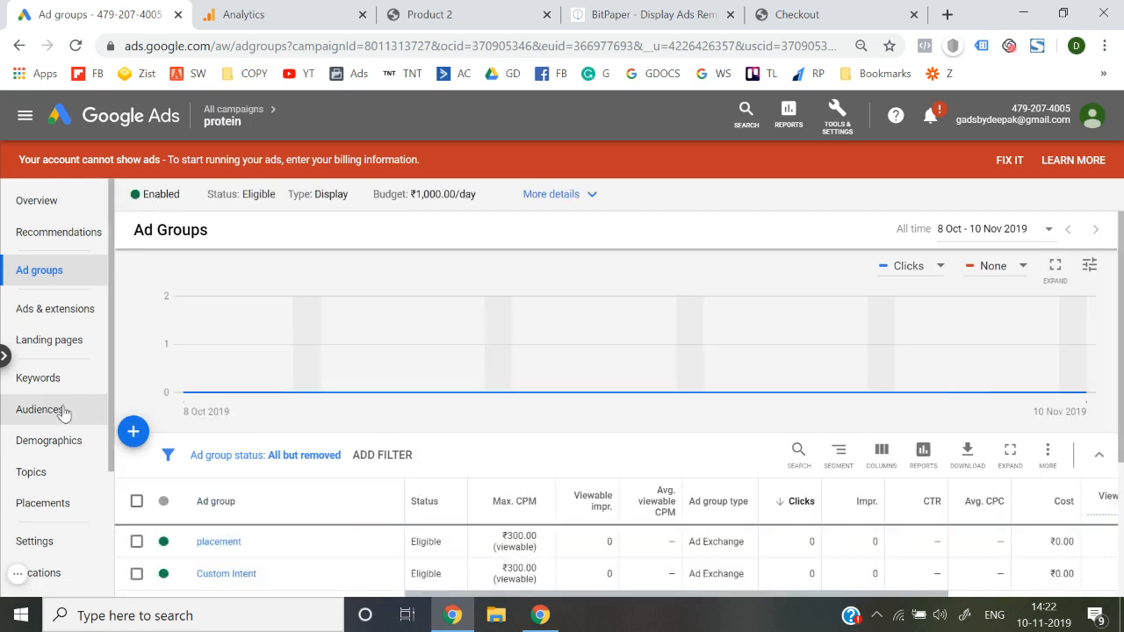
Start a new audience exclusion for the "protein" campaign, check the available exclusion levels and browse the audience categories.
left_click(54, 419)
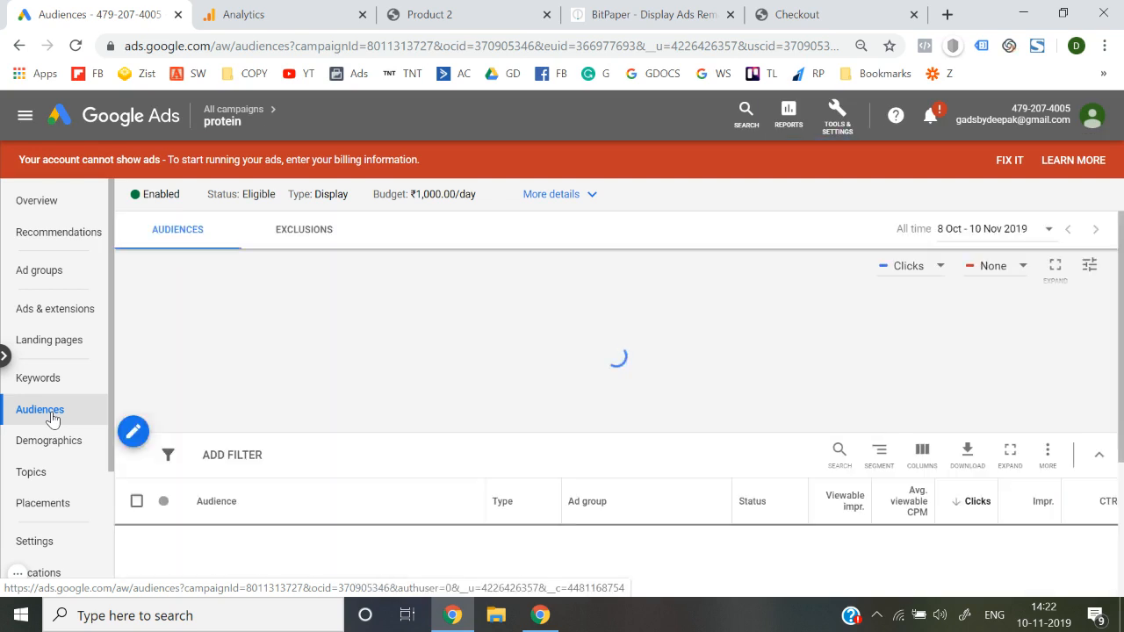
left_click(316, 233)
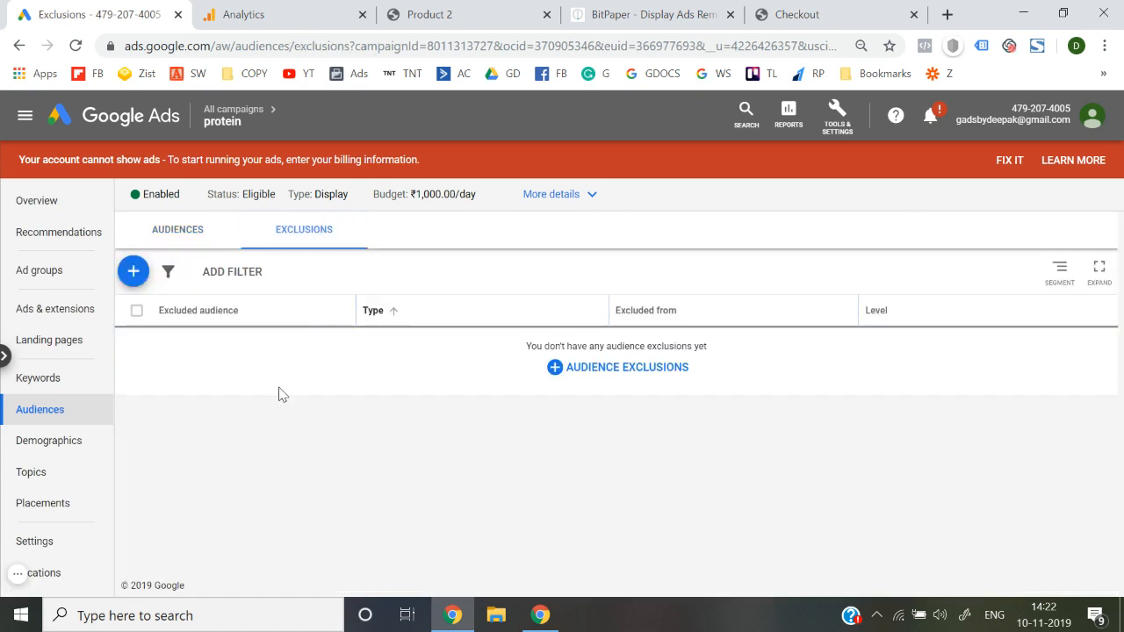
left_click(602, 376)
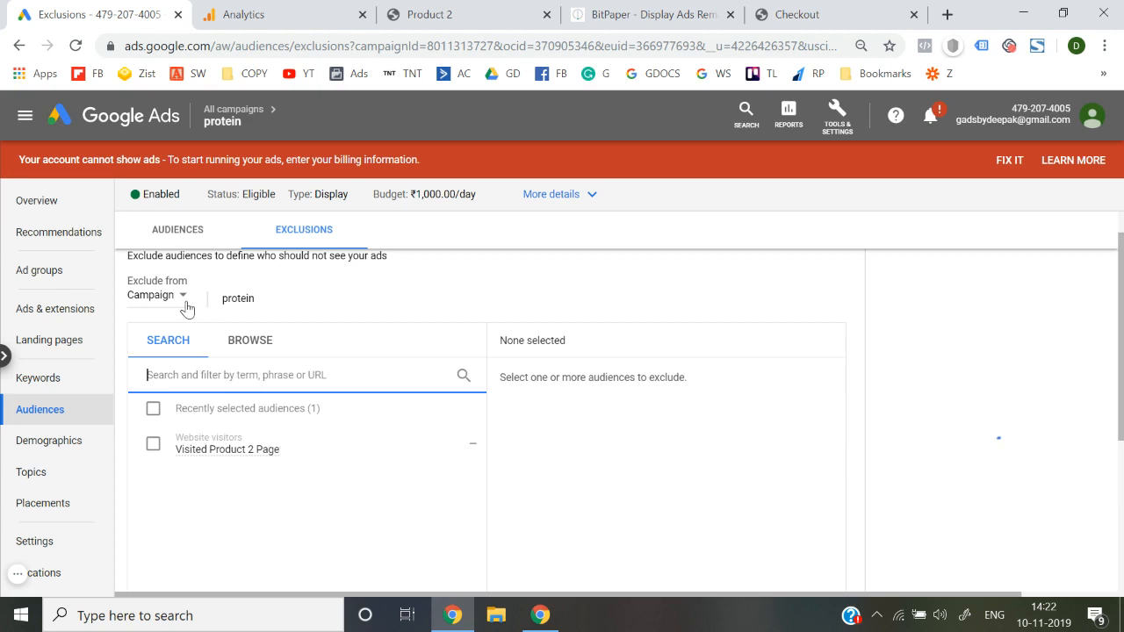
left_click(184, 301)
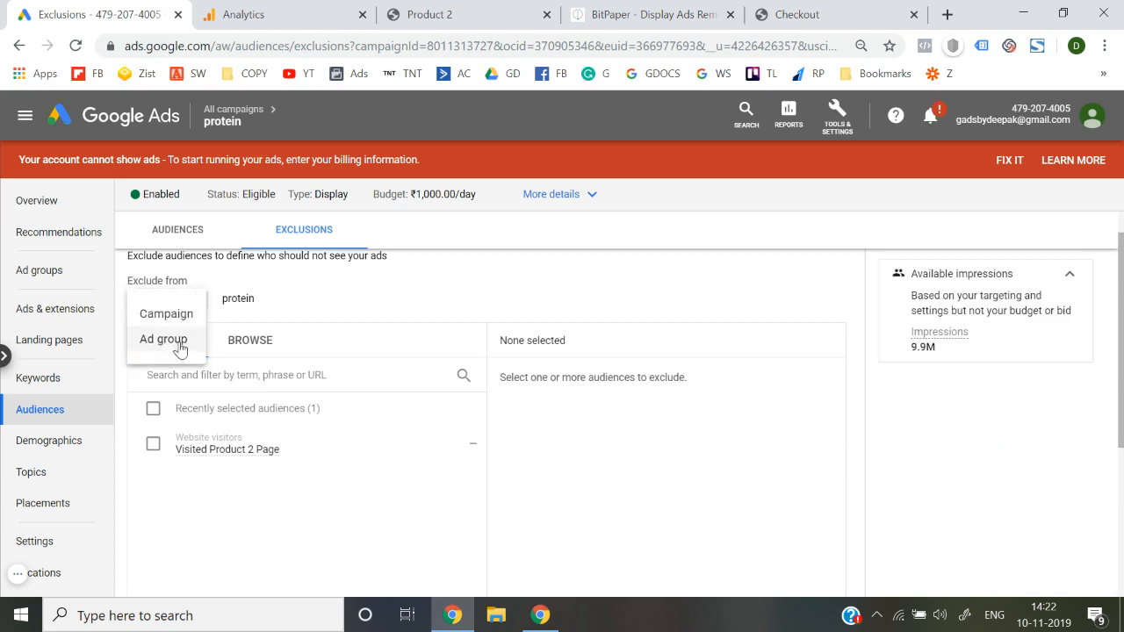
left_click(359, 265)
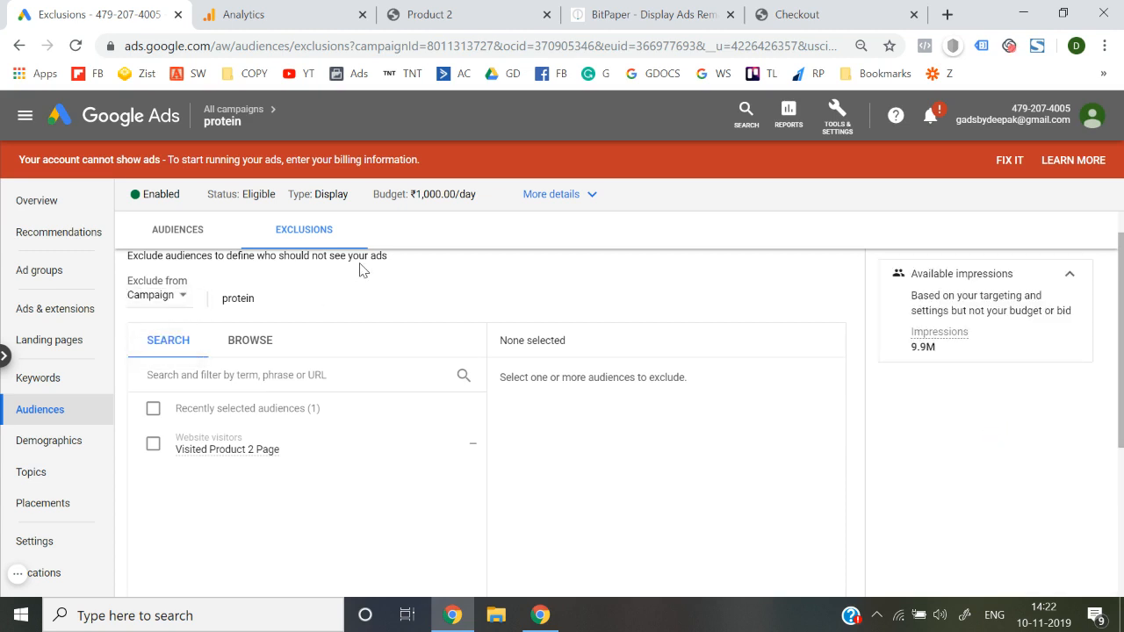
left_click(233, 355)
scroll(231, 359, "down", 1)
scroll(181, 321, "up", 2)
Switch the exclusion level to ad group, look over the selectable ad groups, and set the level back to campaign.
left_click(168, 316)
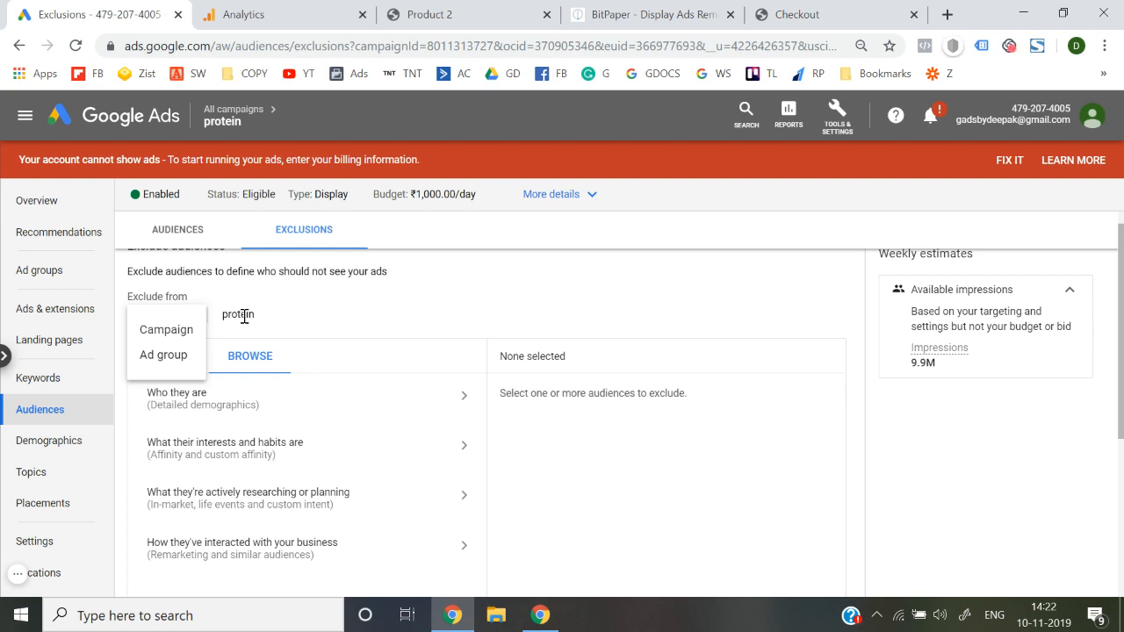
left_click(163, 355)
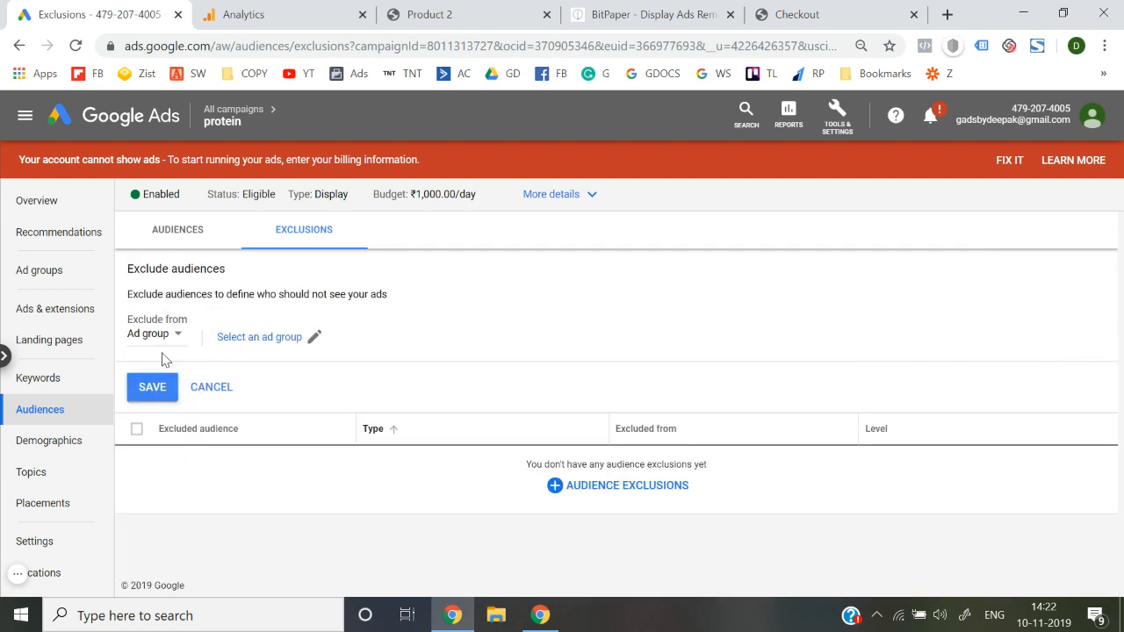
left_click(279, 338)
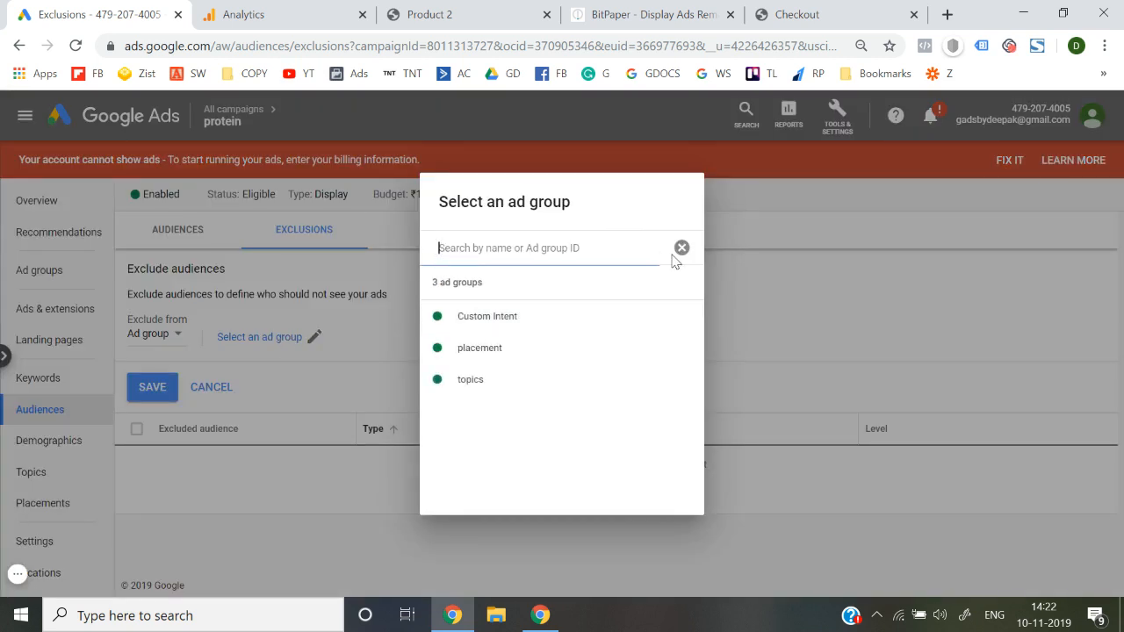
left_click(318, 524)
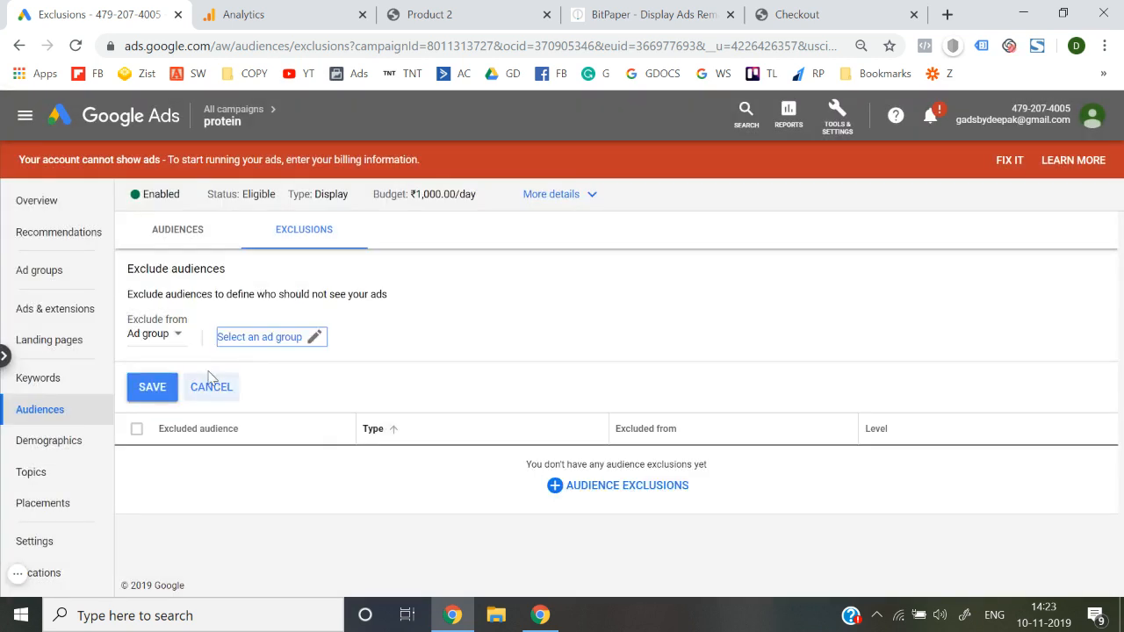
left_click(160, 338)
left_click(157, 353)
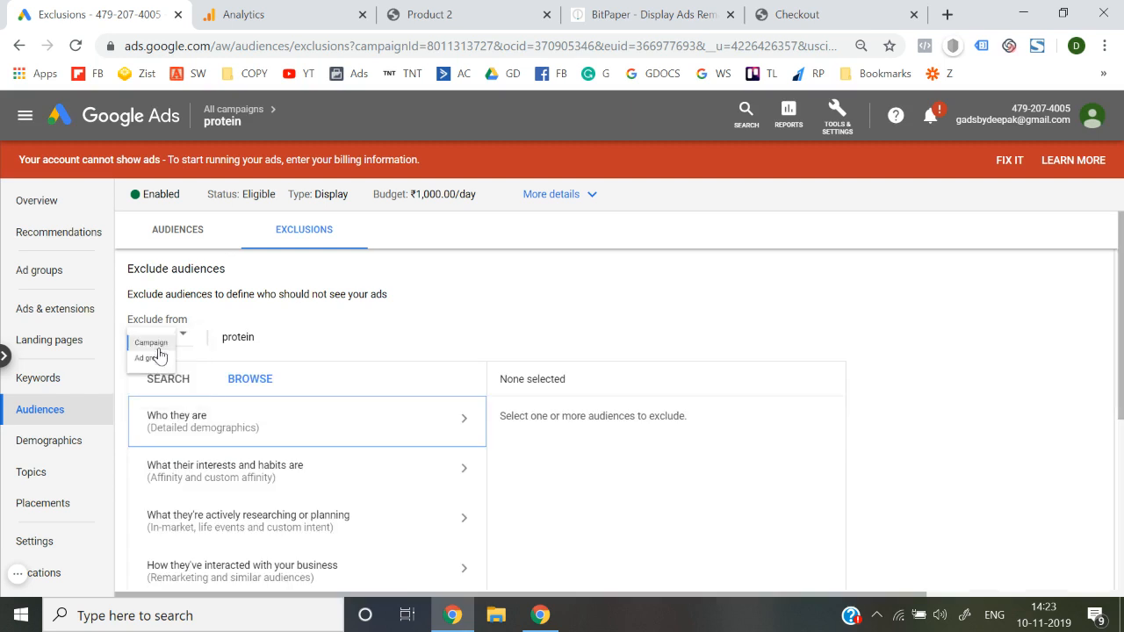
Exclude the "People Who have Purchased product" website visitors audience from the campaign and save the exclusion.
scroll(229, 422, "down", 3)
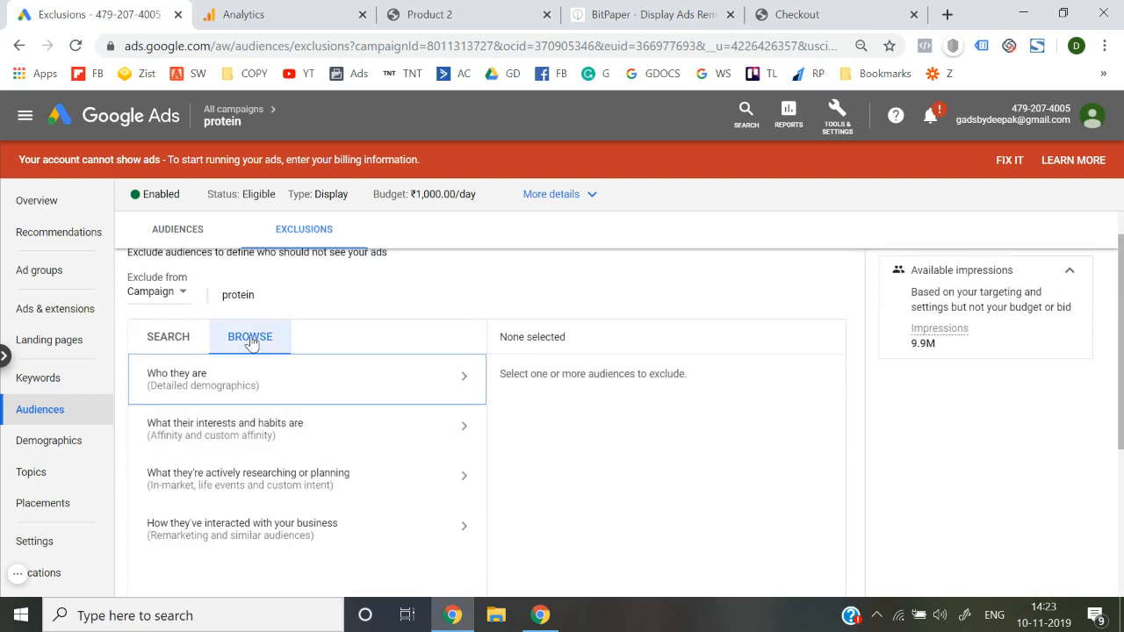
left_click(253, 433)
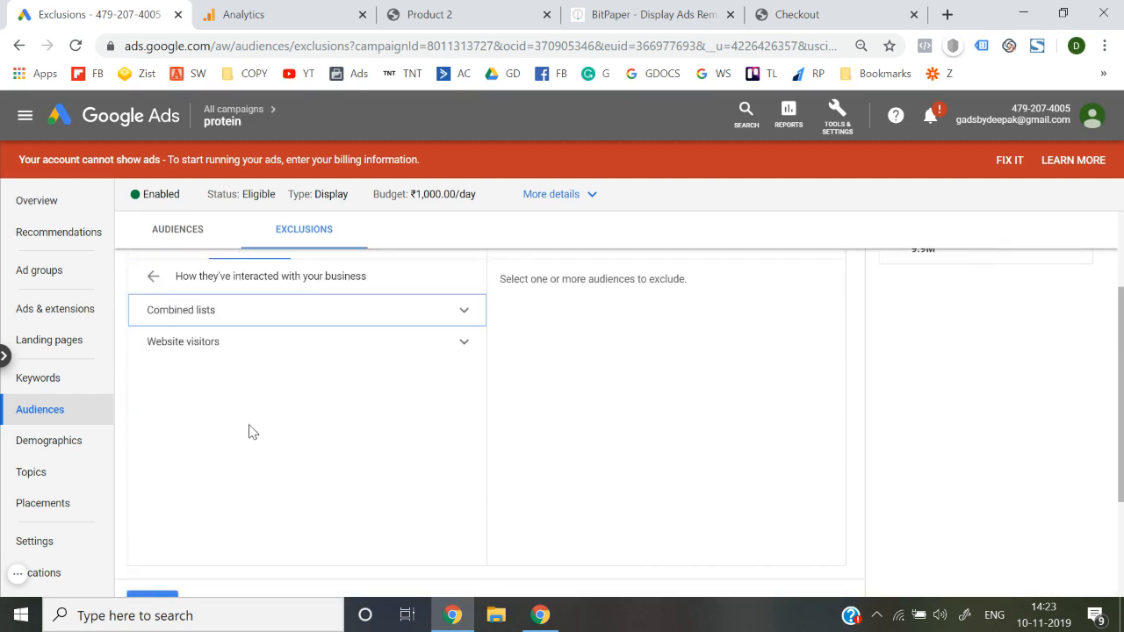
left_click(295, 355)
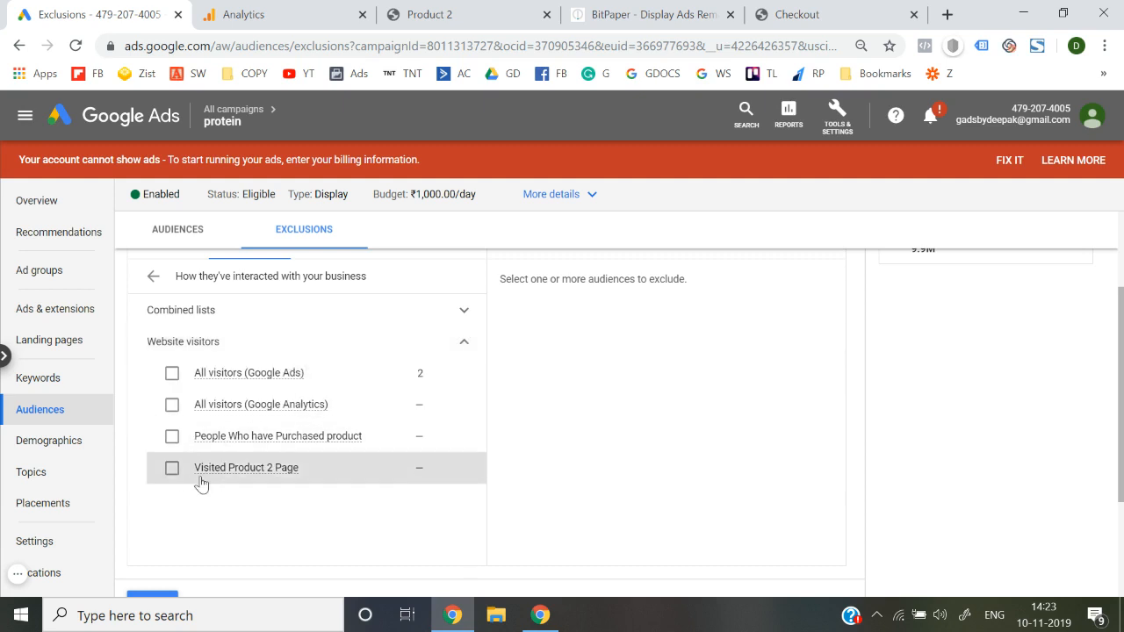
left_click(172, 439)
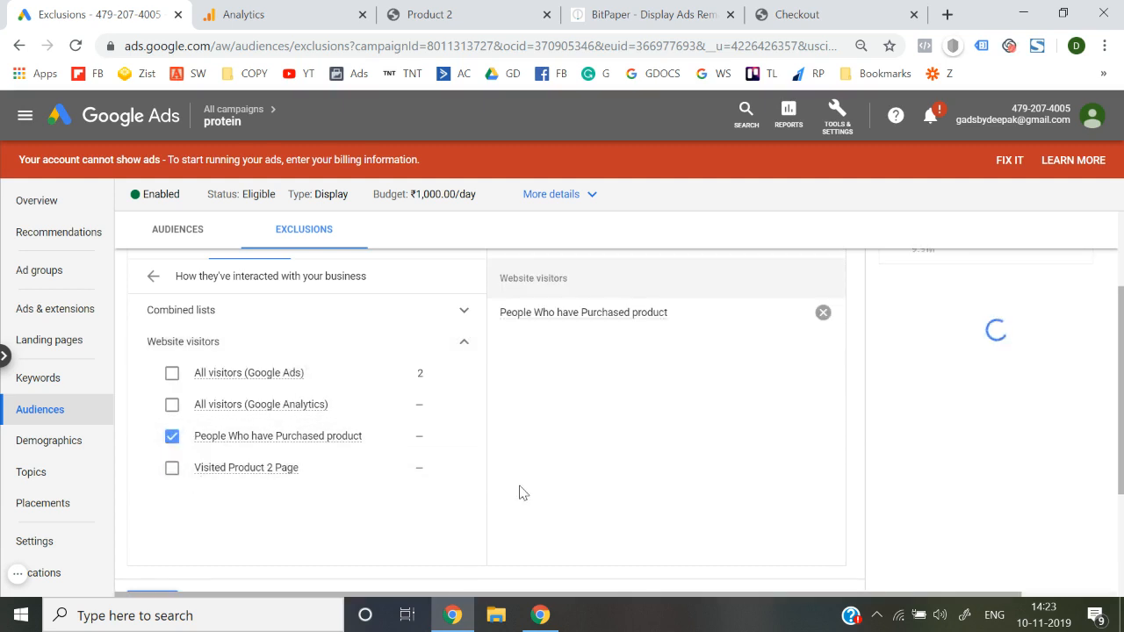
scroll(519, 493, "up", 1)
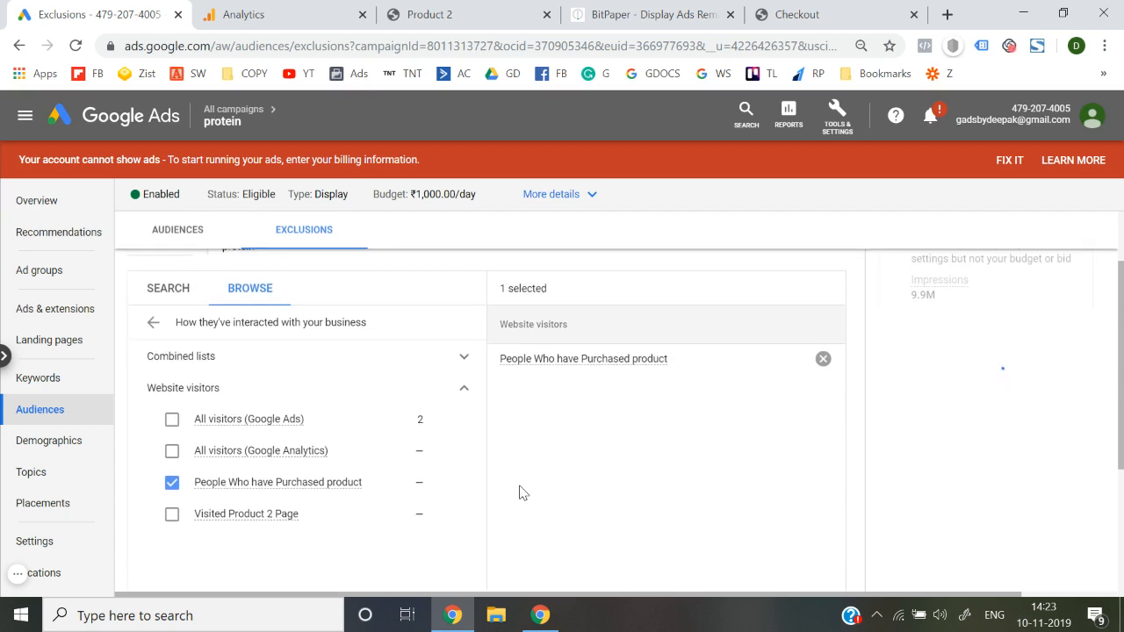
scroll(519, 493, "down", 2)
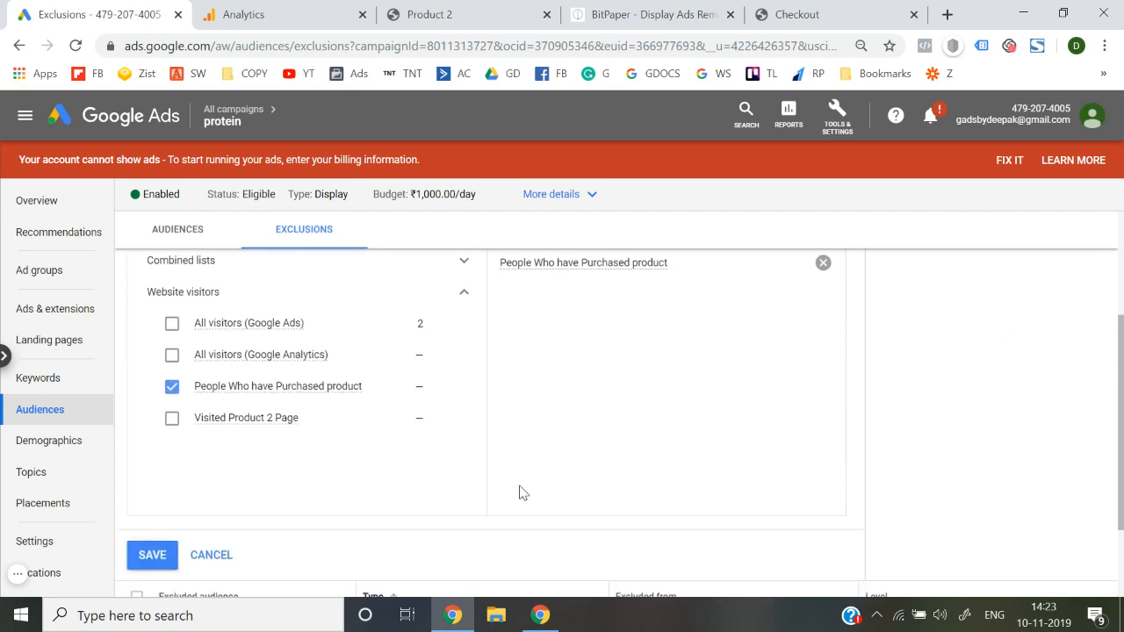
left_click(152, 555)
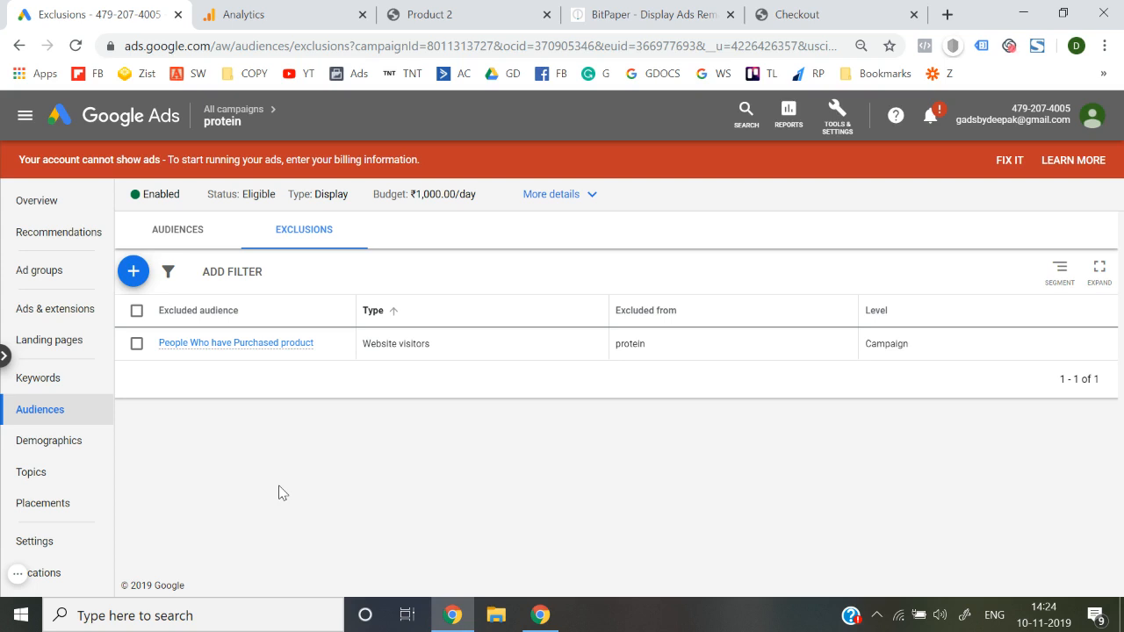
left_click(18, 575)
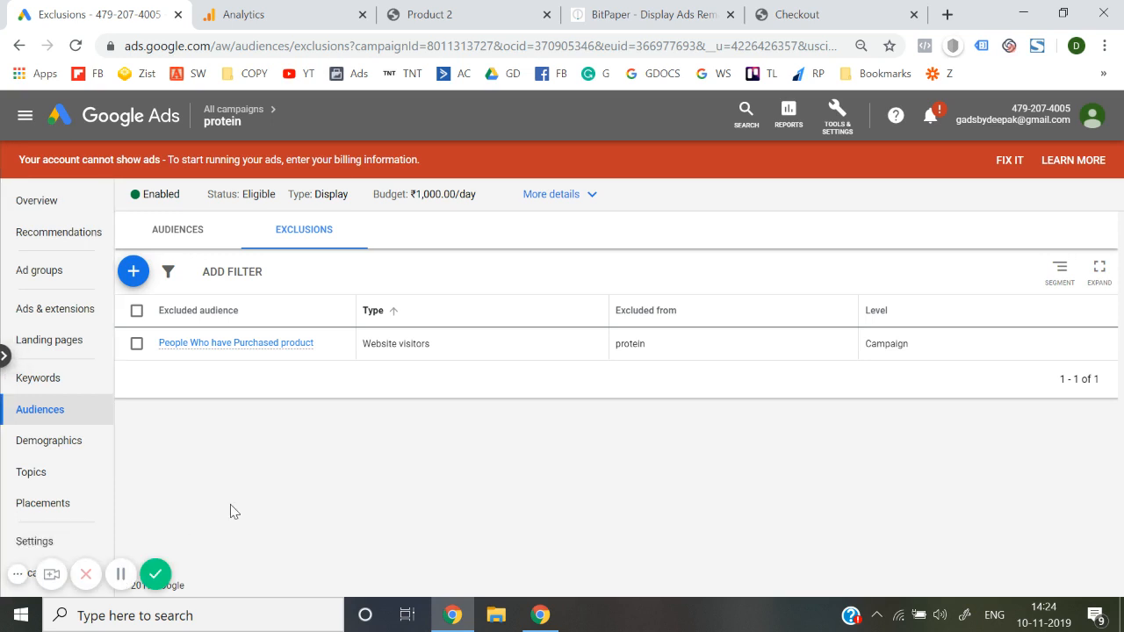